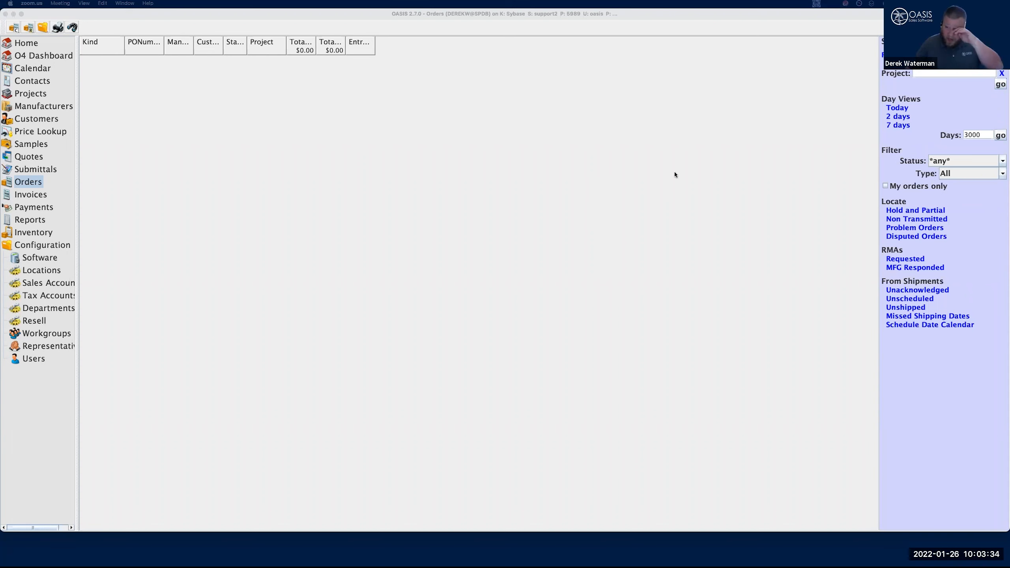
# Find and open the Manufacturer2 purchase order for the May 2021 Webinar project and review its items and general details
pyautogui.click(955, 63)
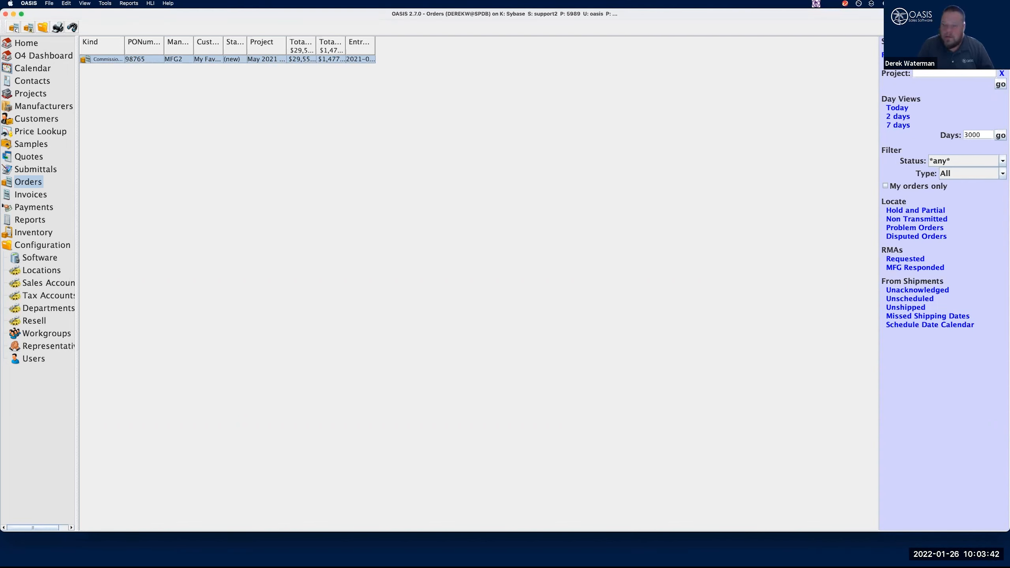
pyautogui.click(182, 59)
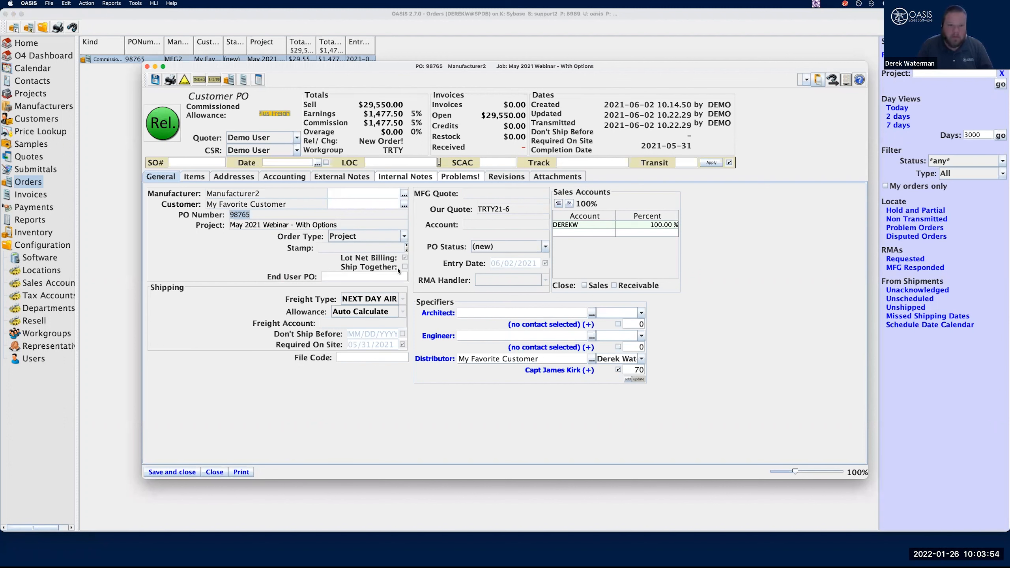
pyautogui.click(195, 178)
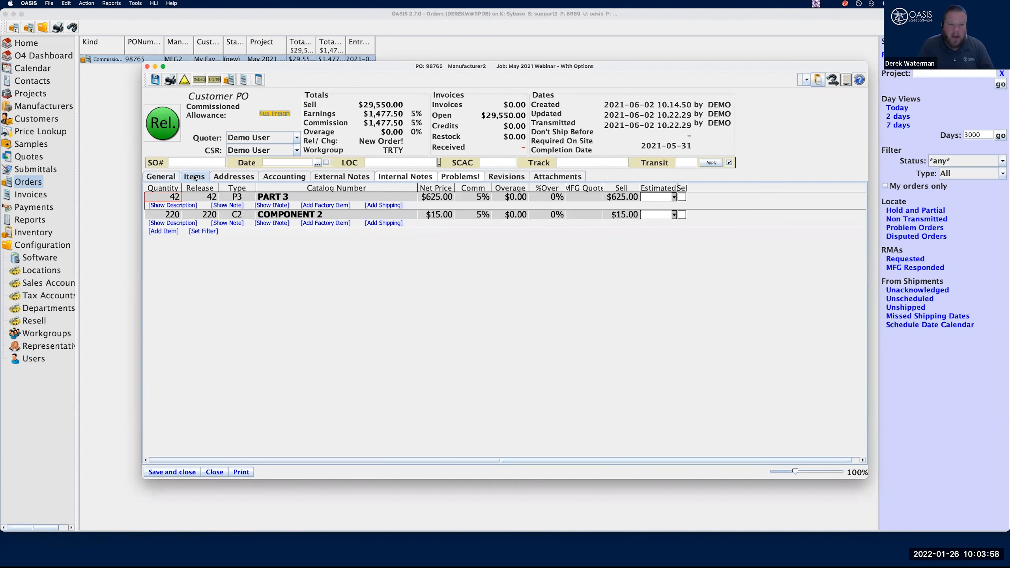
pyautogui.click(171, 179)
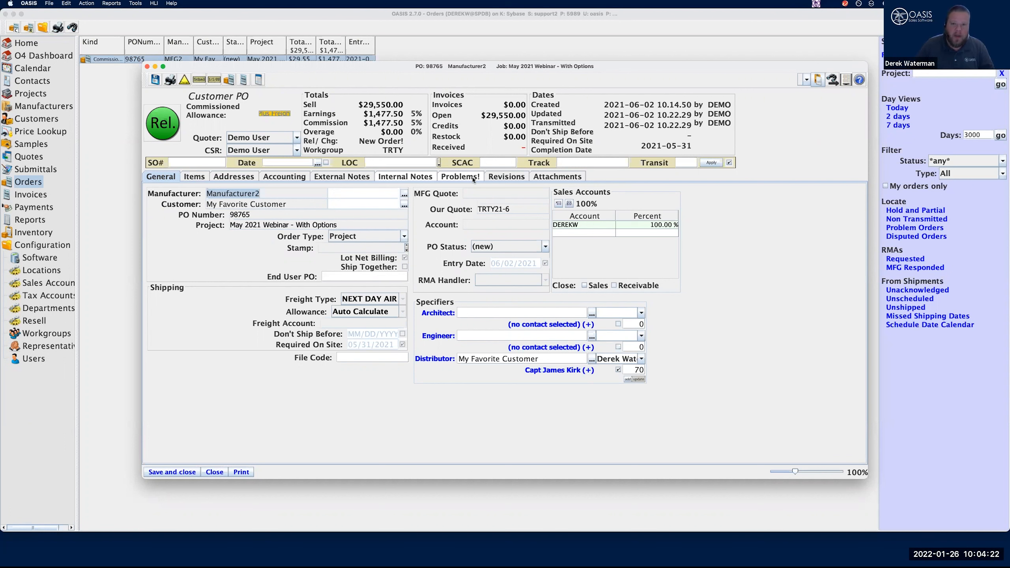
# Start a new problem on the purchase order with the description Wrong Ship Address
pyautogui.click(473, 180)
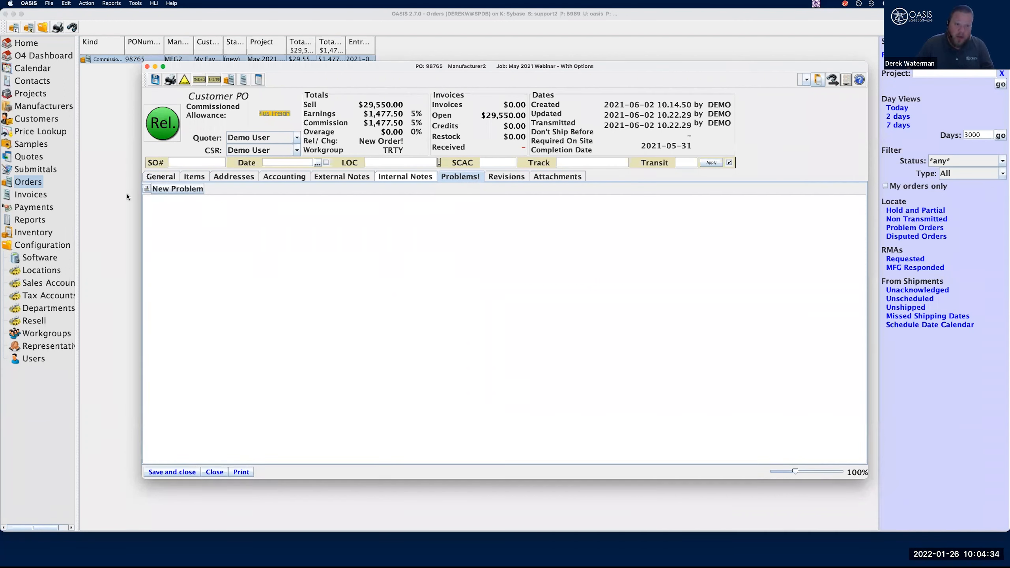
pyautogui.click(179, 192)
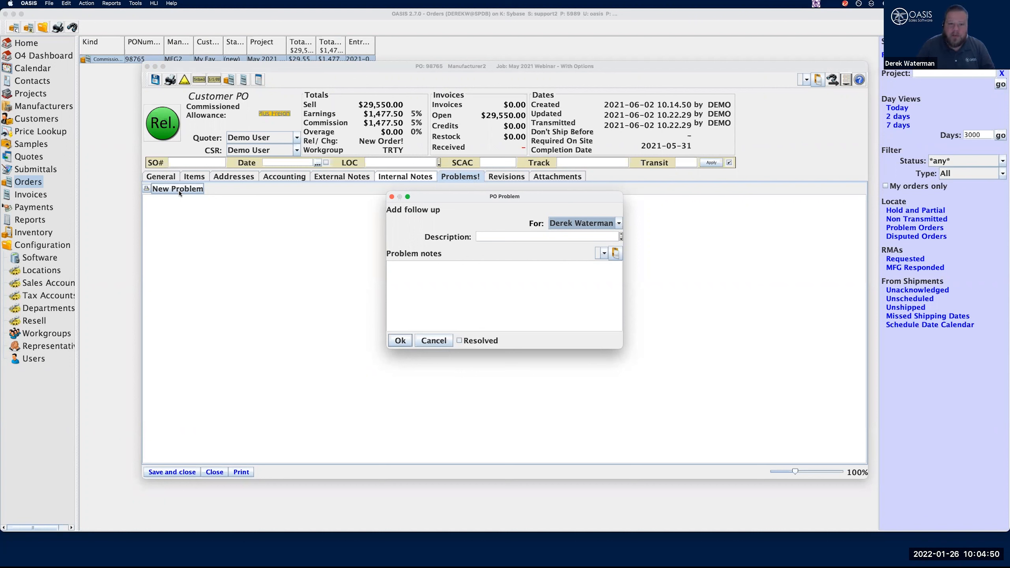
pyautogui.click(561, 223)
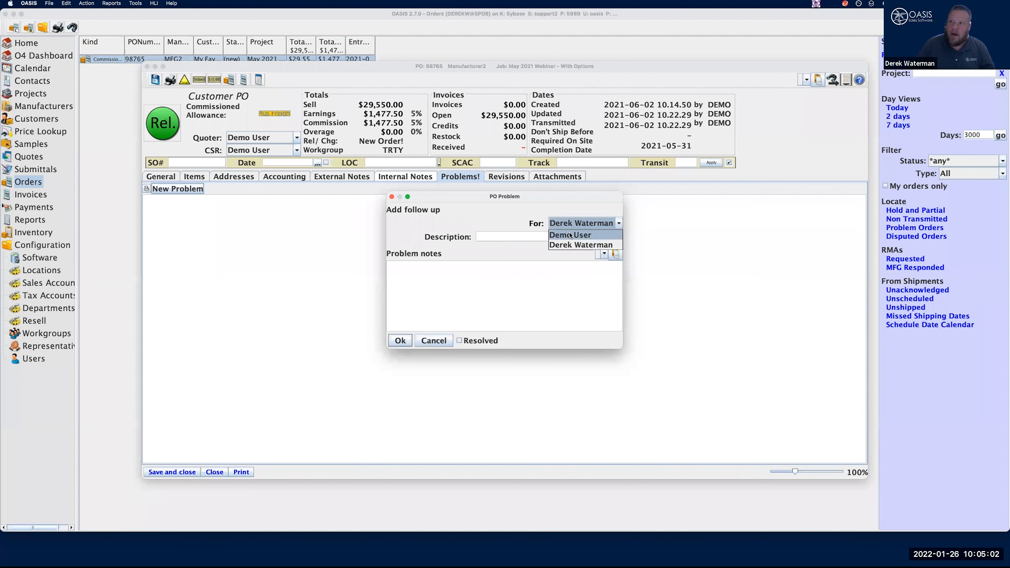
pyautogui.click(505, 238)
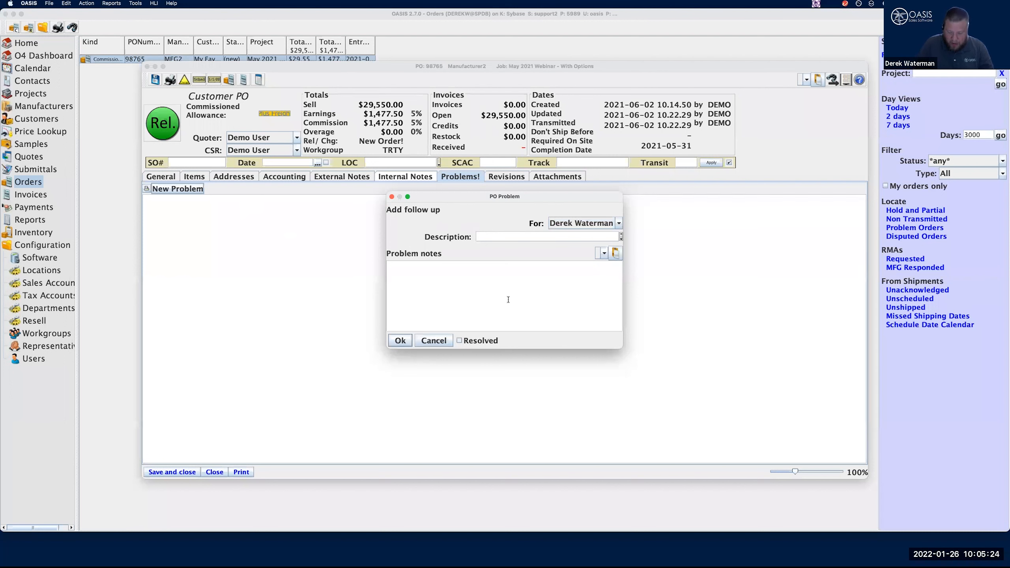
pyautogui.write('Wrong Ship Address')
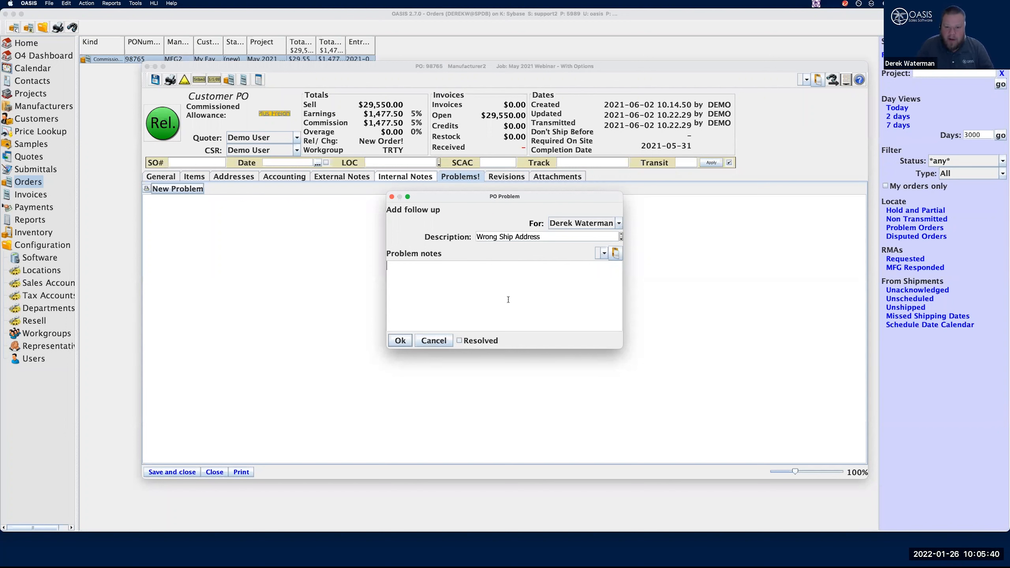
# Enter four lines of problem notes: hjhjfhsdjfhs, skjdhjsdhfsj, sdkjfhsjdhfs and ksjdhfkjshdf
pyautogui.write('hjhjfhsdjfhs')
pyautogui.press('Return')
pyautogui.write('skjdhjsdhfsj')
pyautogui.press('Return')
pyautogui.write('sdkjfhsjdhfs')
pyautogui.press('Return')
pyautogui.write('ksjdhfkjshdf')
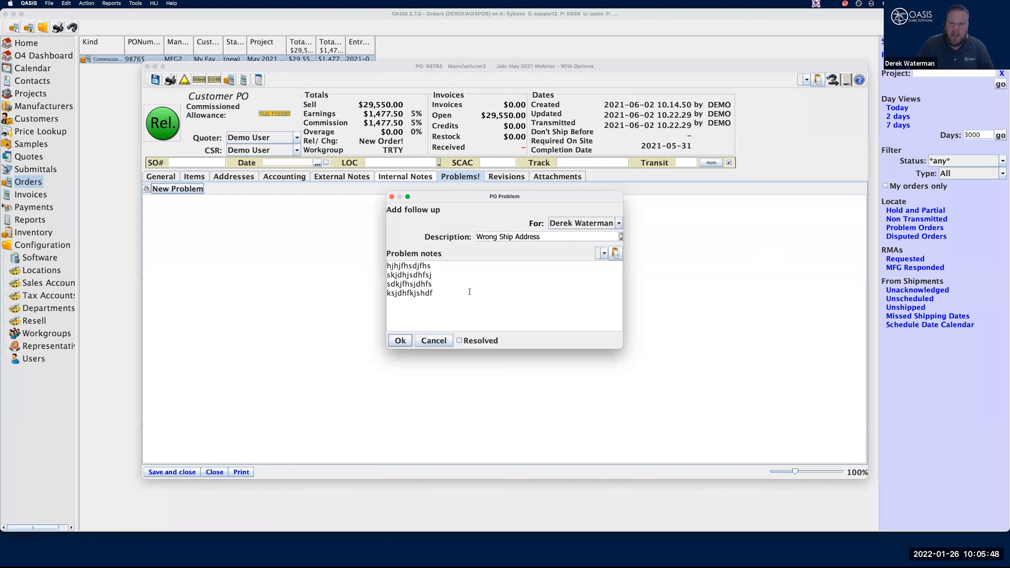
# Submit the Wrong Ship Address problem with the existing contact at My Favorite Customer selected
pyautogui.click(400, 341)
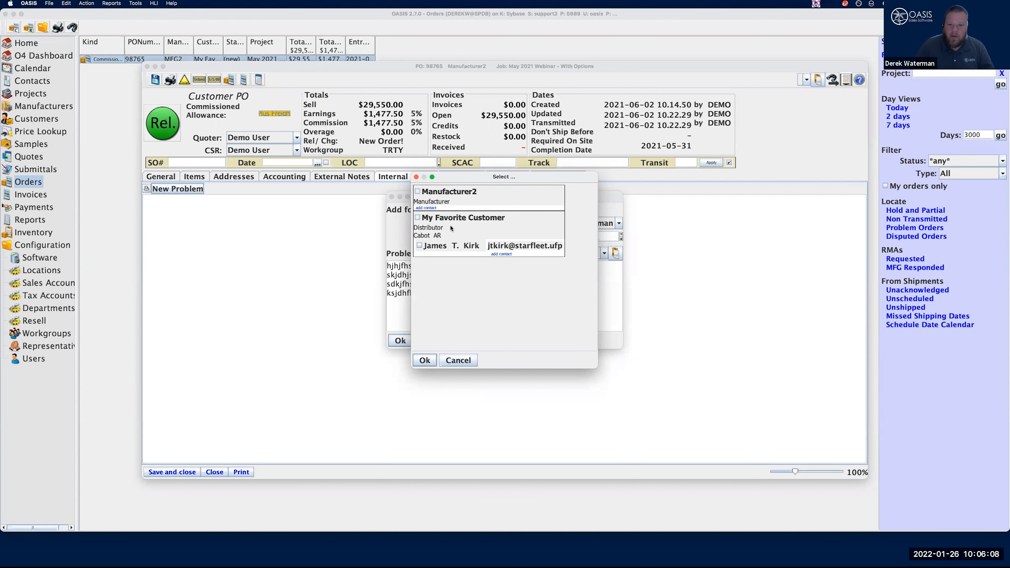
pyautogui.click(425, 208)
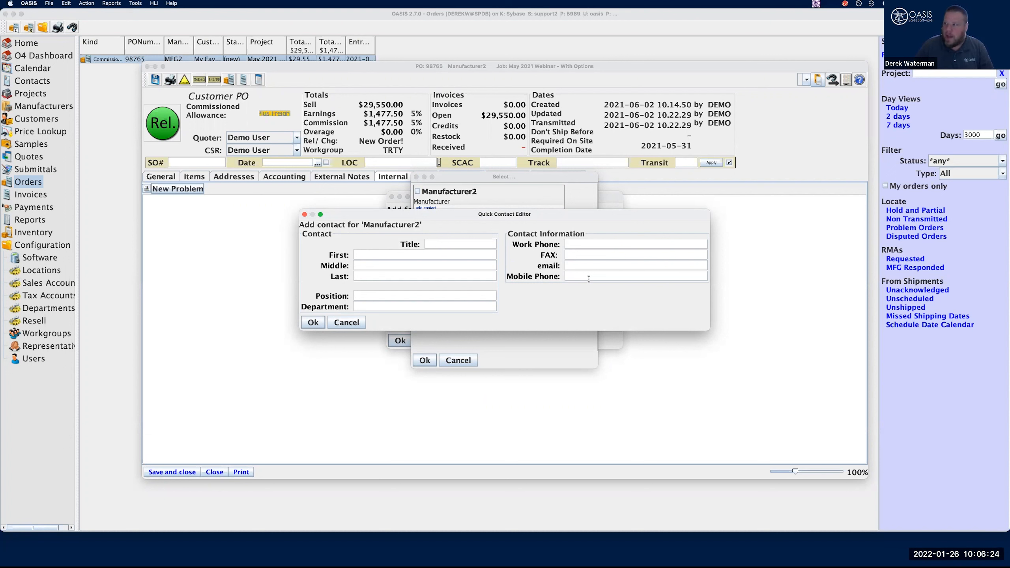
pyautogui.click(346, 322)
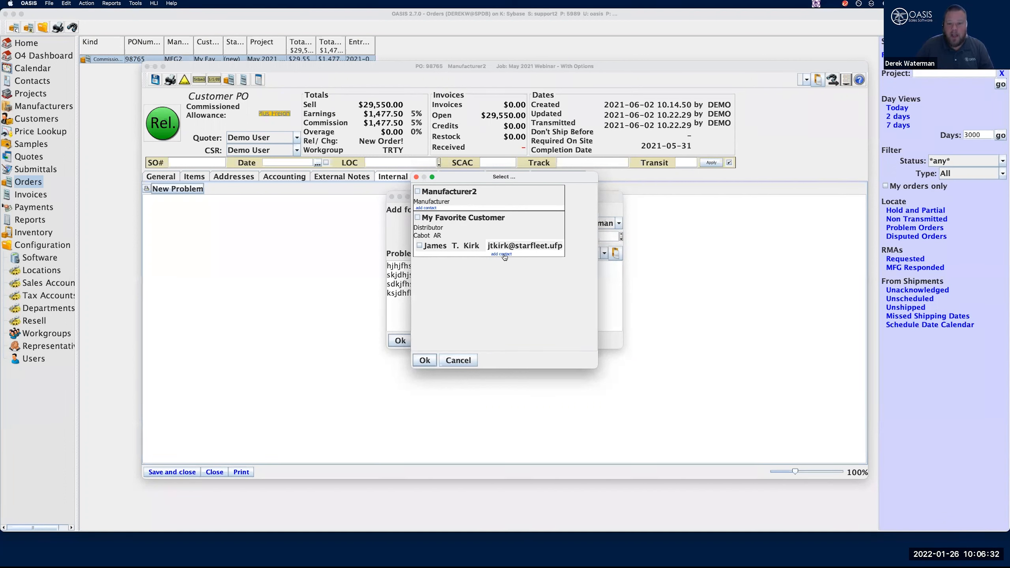
pyautogui.click(419, 247)
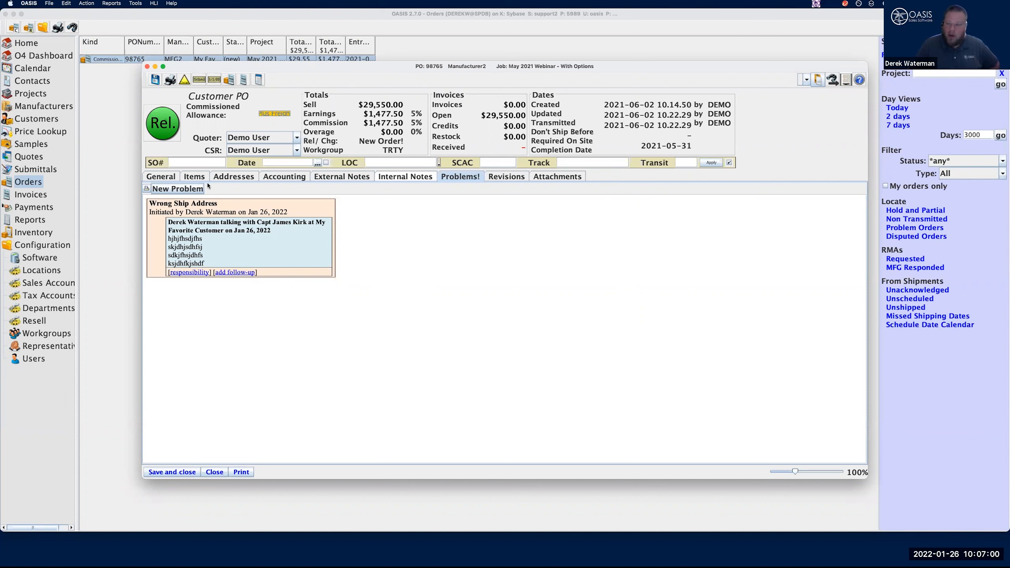
# Start a second problem described as Broken Parts, with the note lines zdfsdfsd, sdfsdfsdf and sdfsdfdsf
pyautogui.click(188, 191)
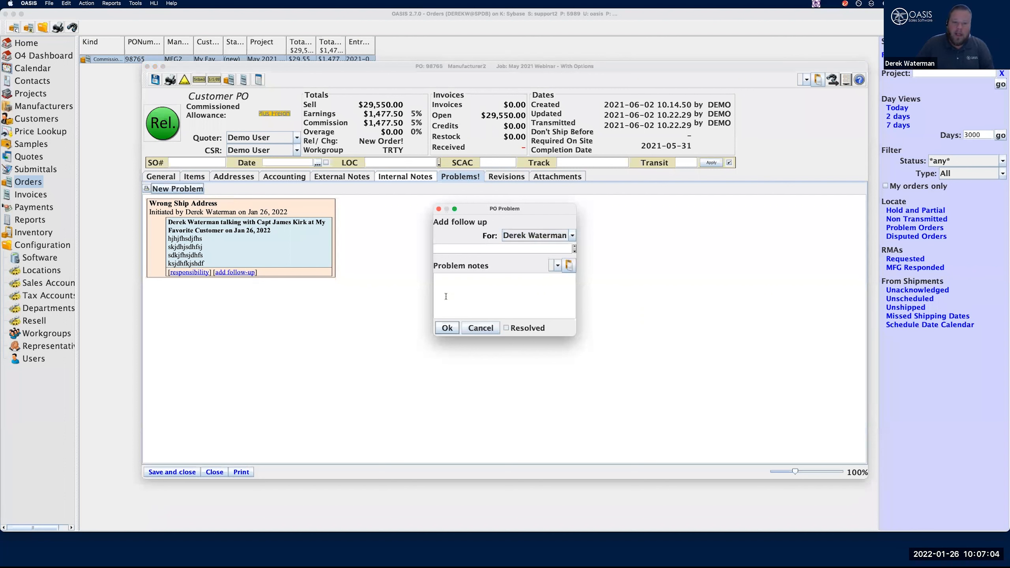
pyautogui.moveTo(352, 300); pyautogui.dragTo(351, 300)
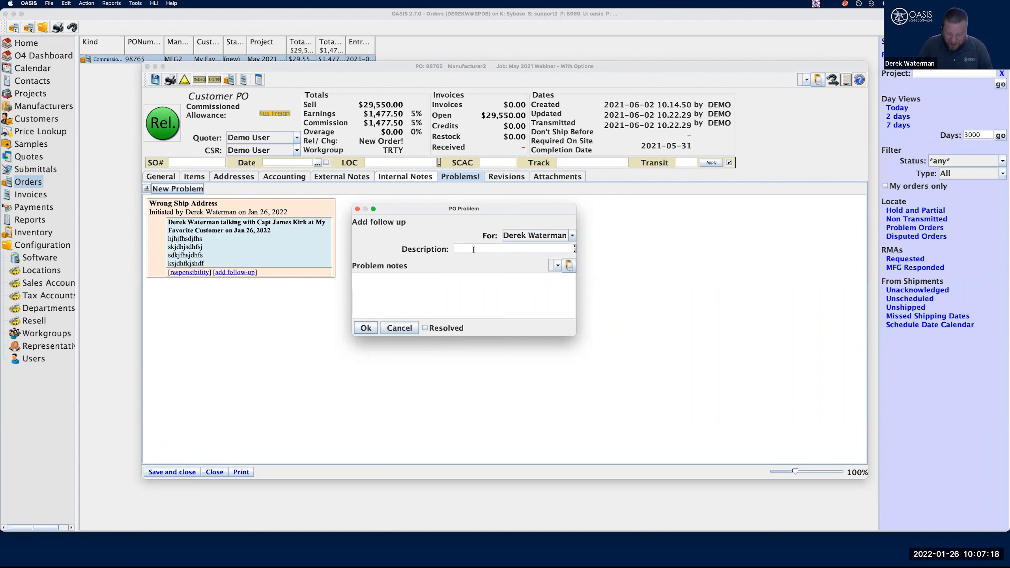
pyautogui.write('Brke')
pyautogui.write('ken Parts')
pyautogui.click(394, 295)
pyautogui.write('zdfsdfsd')
pyautogui.press('Return')
pyautogui.write('sdfsdfsdf sdfsdfdsf')
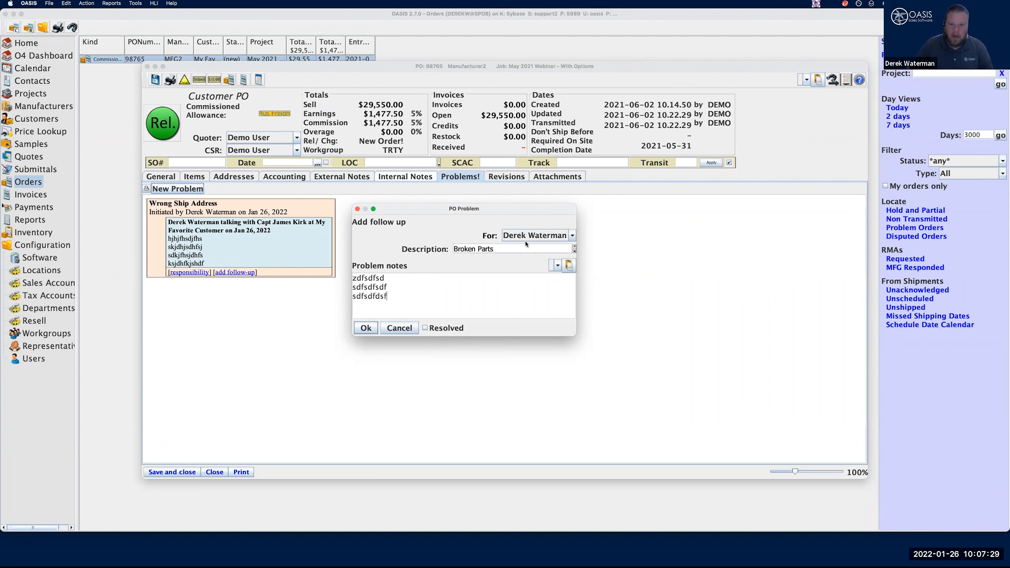
# Assign the Broken Parts problem to Demo User and proceed to its contact selection
pyautogui.click(526, 240)
pyautogui.click(529, 251)
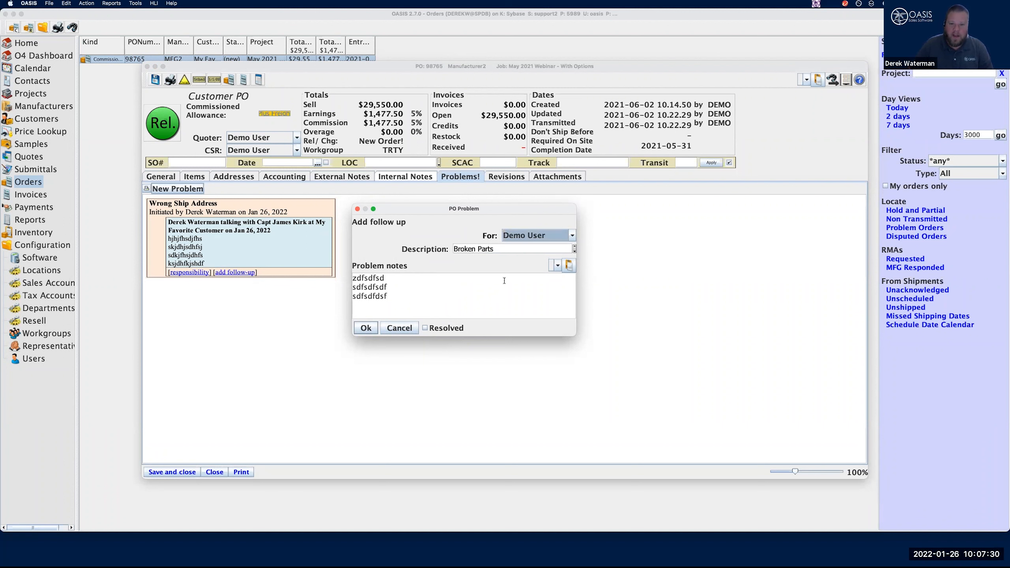
pyautogui.click(372, 328)
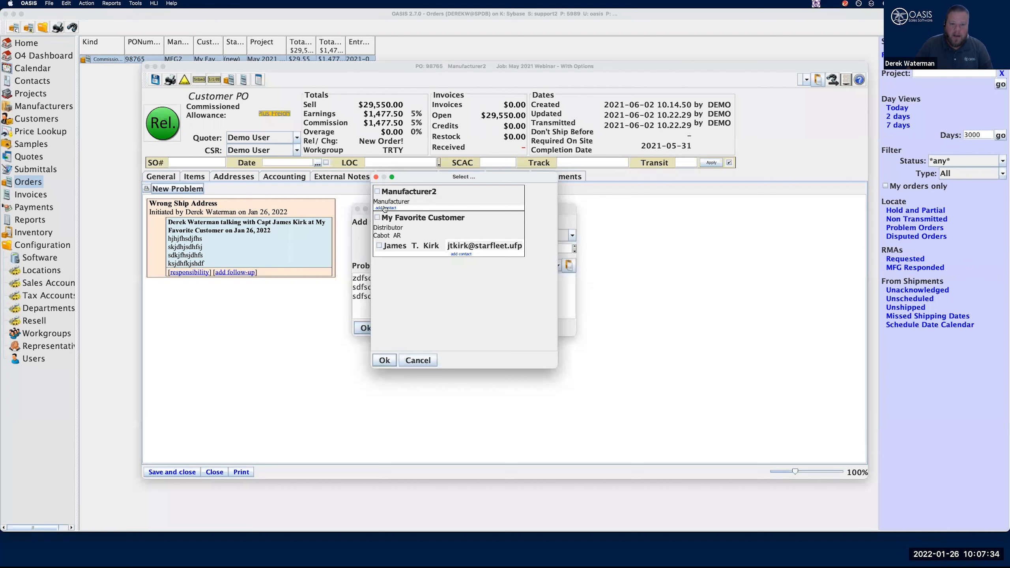
# Add a new contact for Manufacturer2, entering the contact's first name, last name and e-mail address
pyautogui.click(385, 208)
pyautogui.click(329, 255)
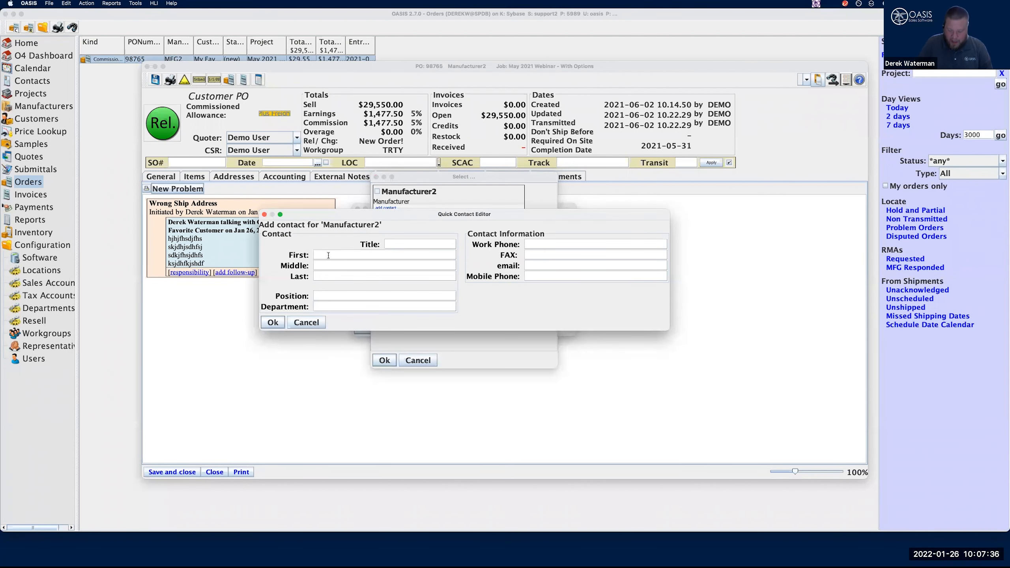
pyautogui.write('Bob')
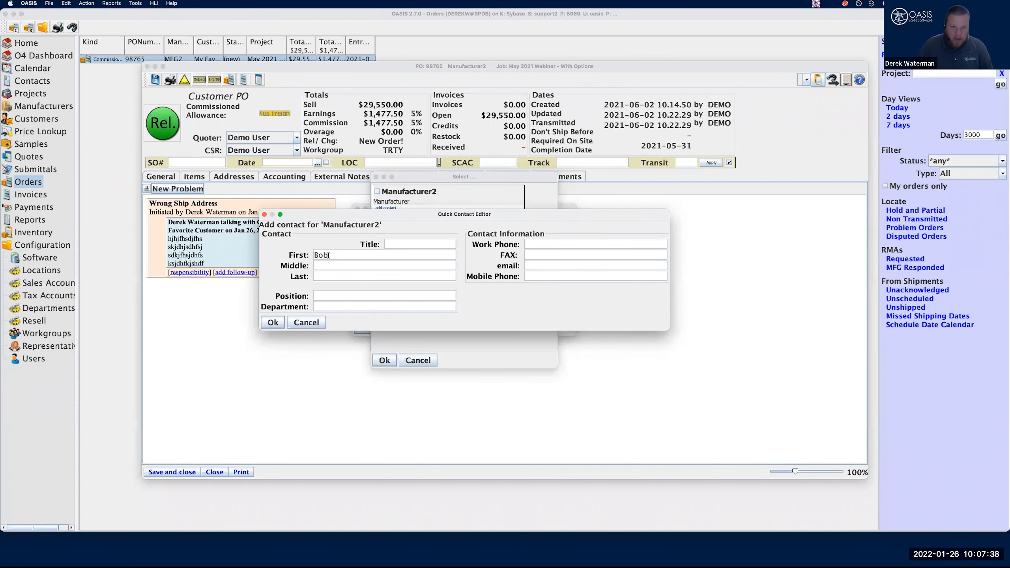
pyautogui.click(328, 275)
pyautogui.write('Smith')
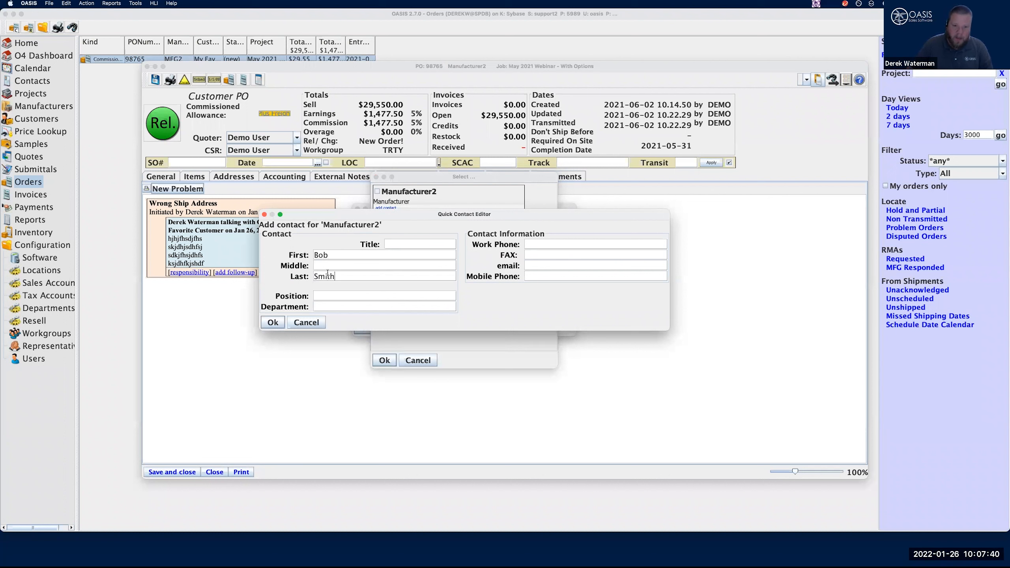
pyautogui.click(544, 264)
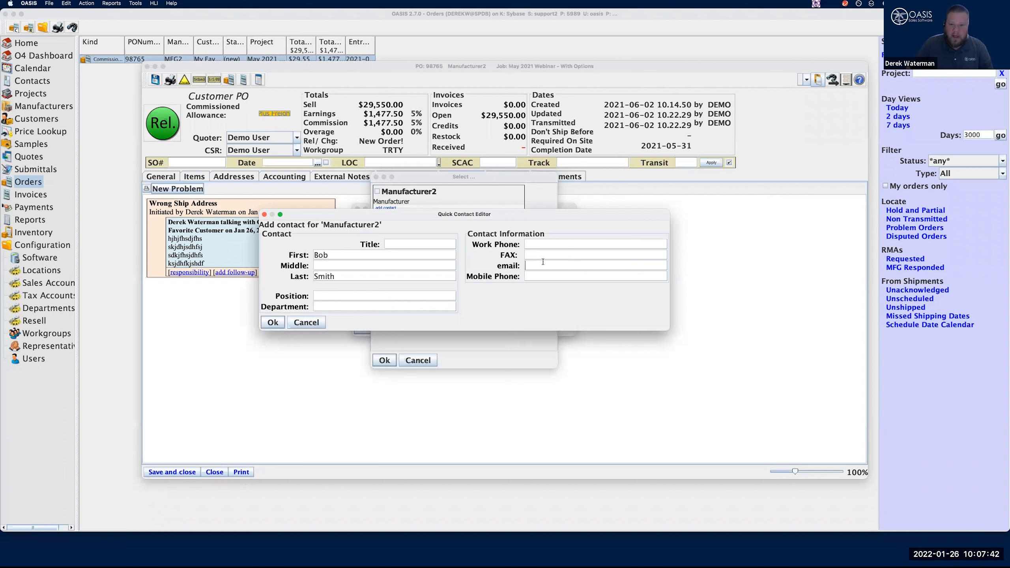
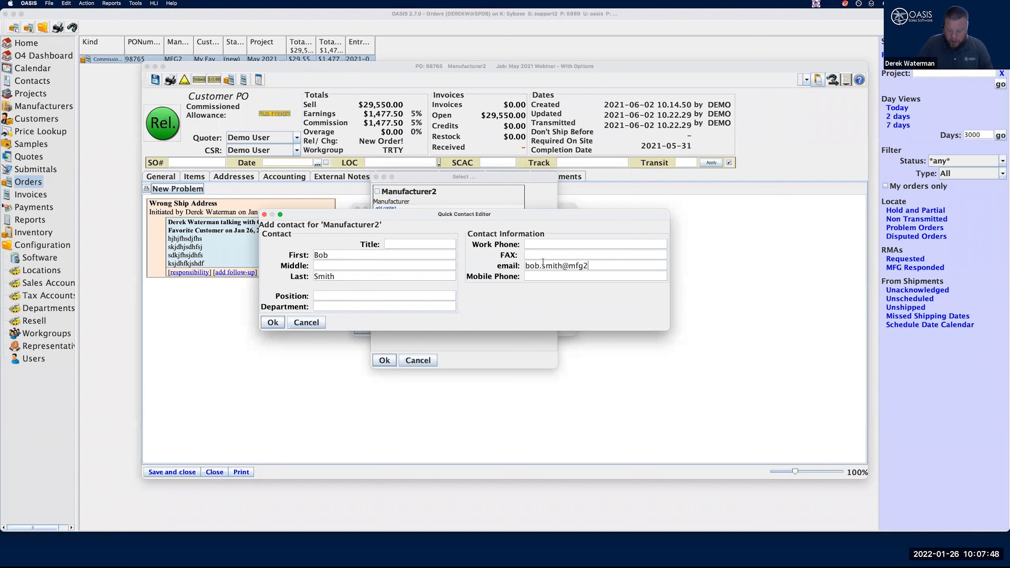
pyautogui.click(273, 323)
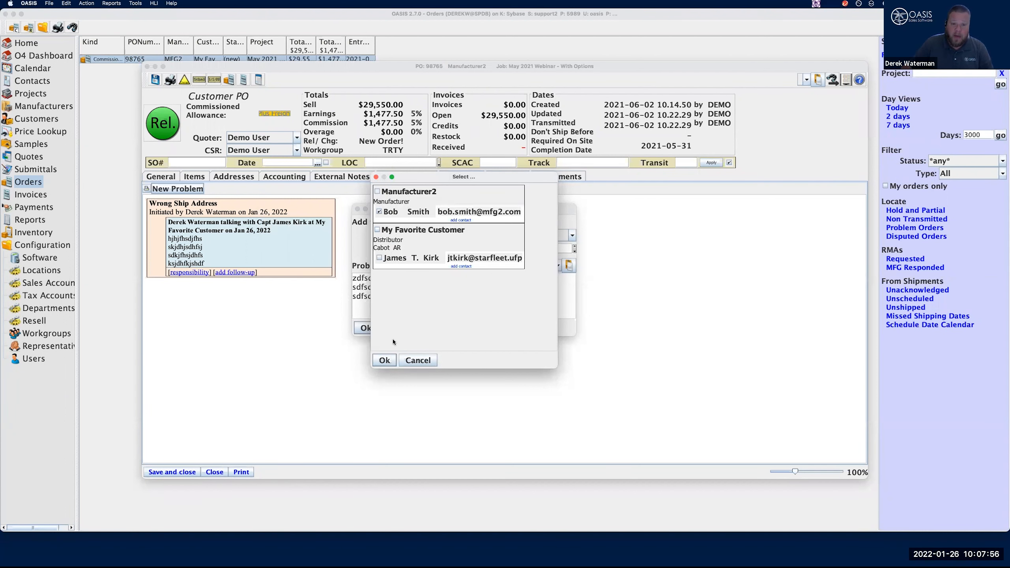
# Link the new Manufacturer2 contact to the Broken Parts problem, and save and close the purchase order
pyautogui.click(384, 361)
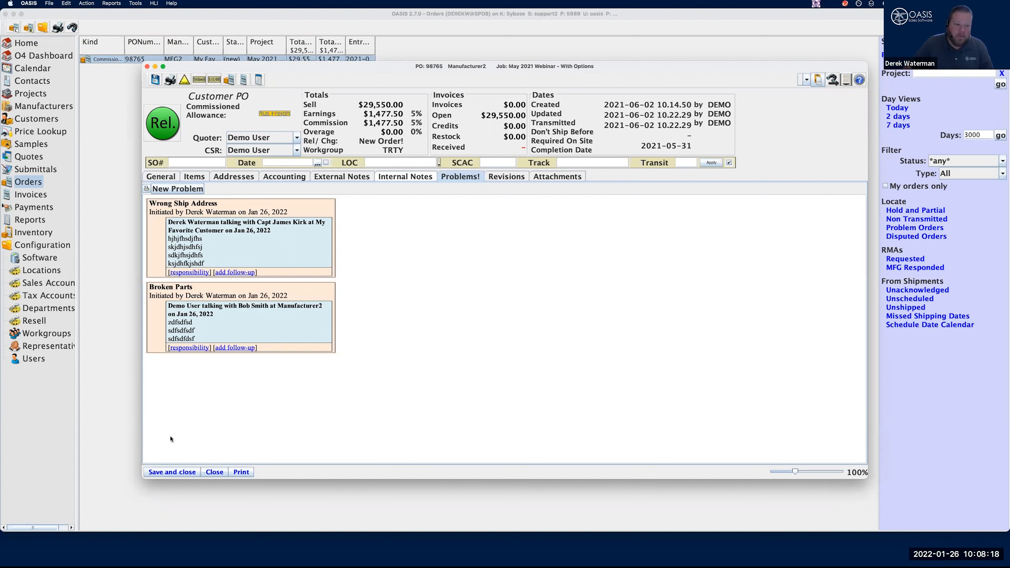
pyautogui.click(179, 472)
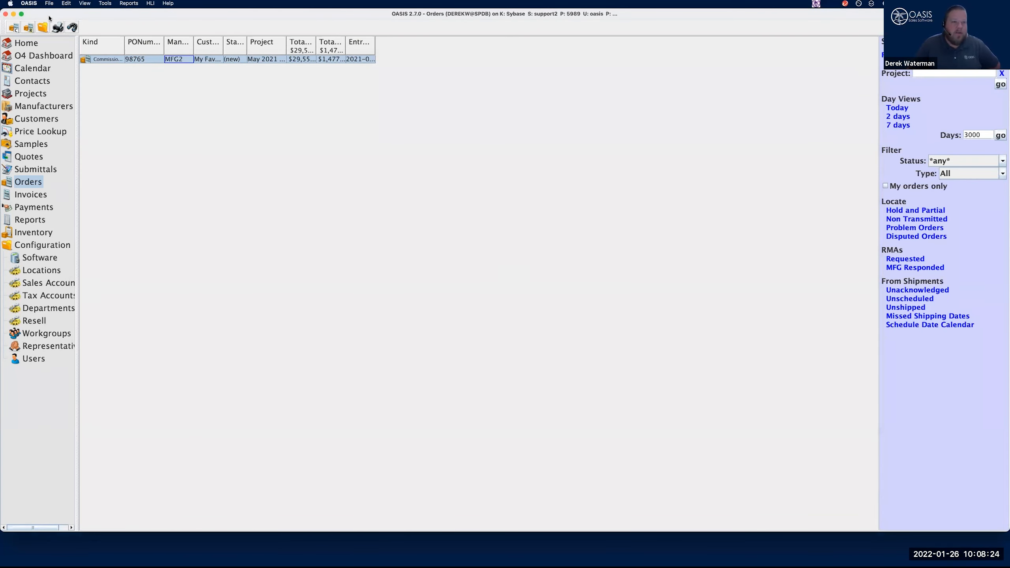
# Review the Welcome and Problem POs views on the home page, and inspect the Manufacturer2 order from the problem list
pyautogui.click(35, 45)
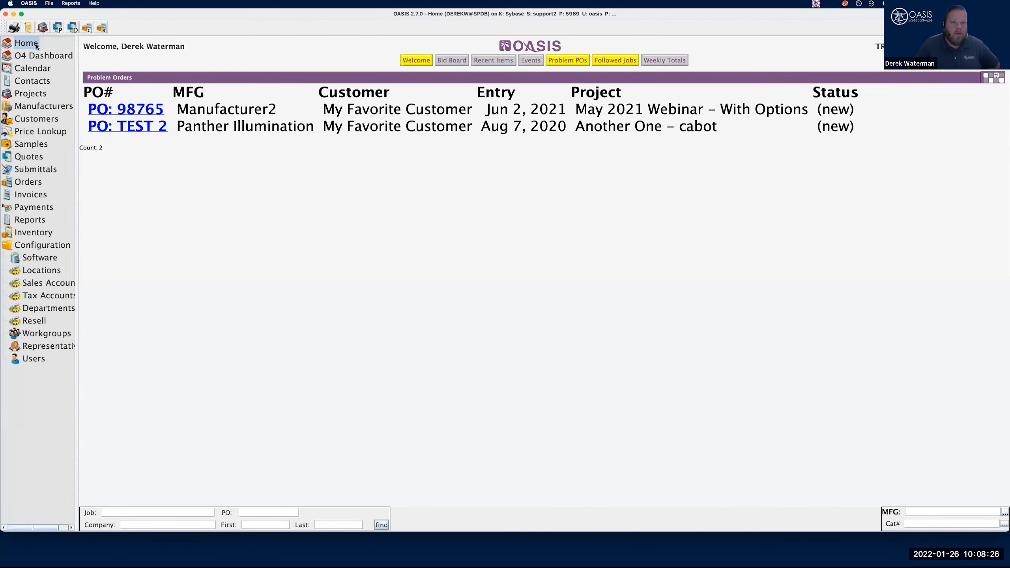
pyautogui.click(416, 60)
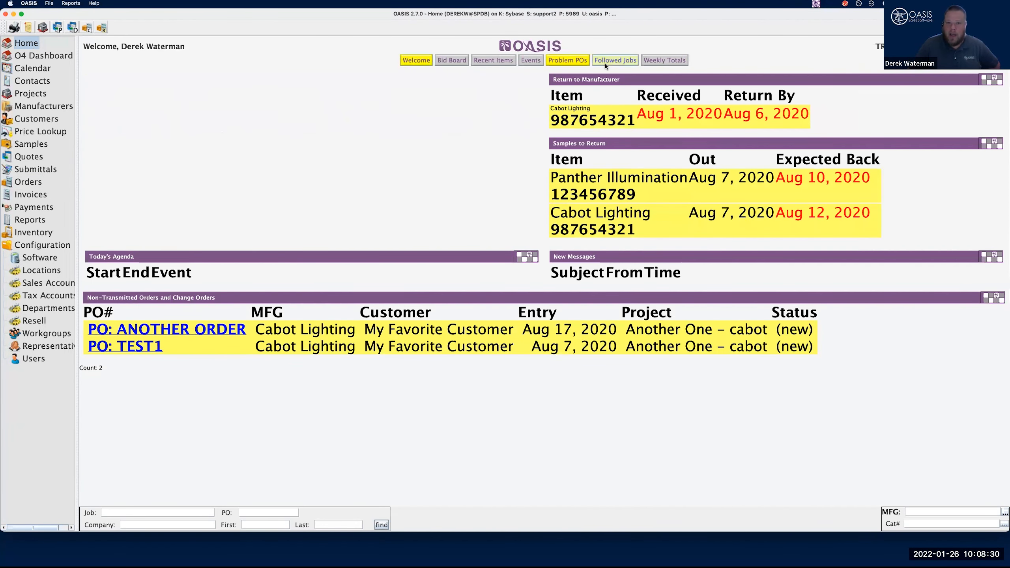
pyautogui.click(574, 62)
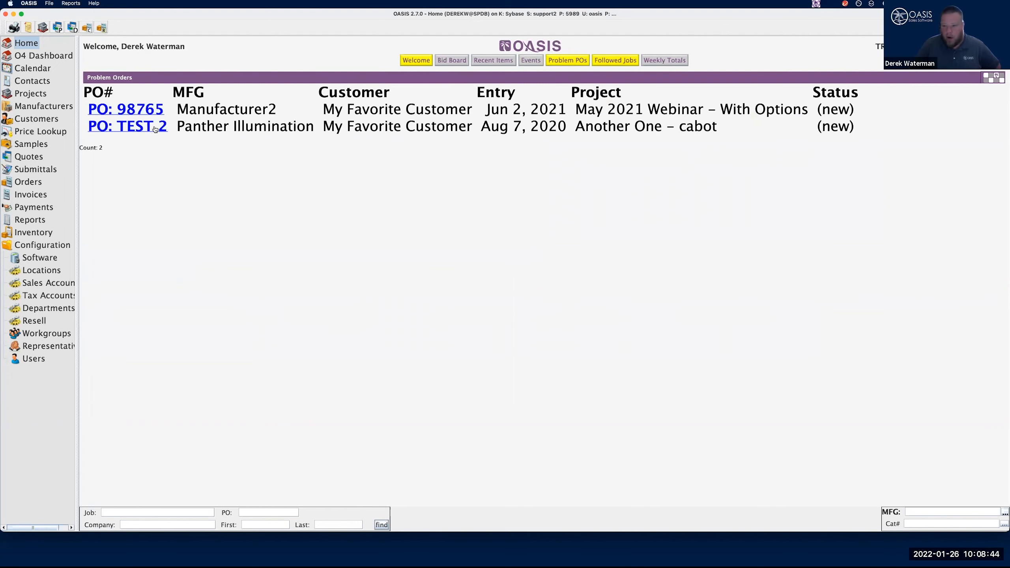
pyautogui.click(131, 108)
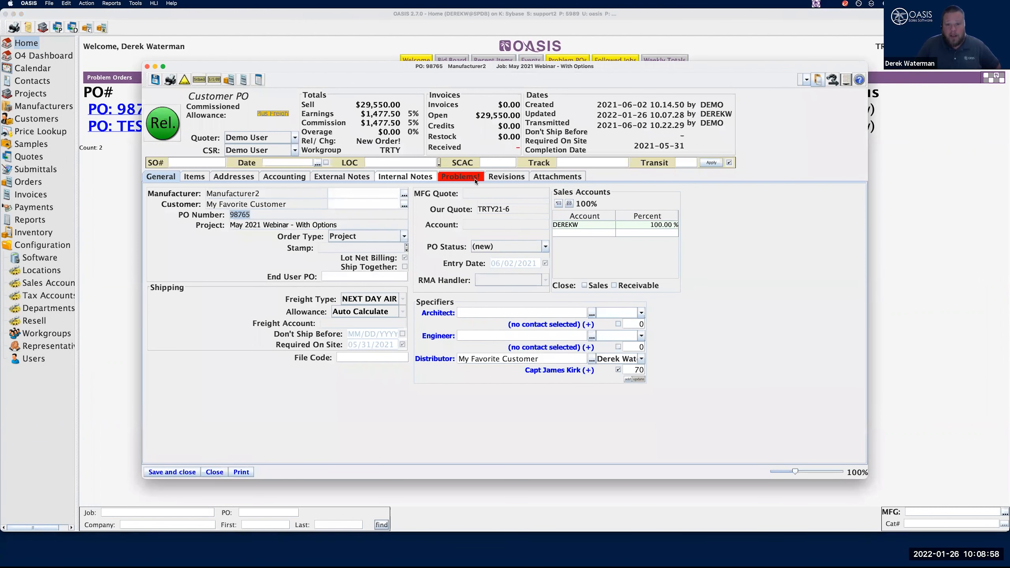
pyautogui.click(214, 473)
# Examine the problem and resolved-problem criteria in the purchase order search for Orders, and cancel the search
pyautogui.click(28, 182)
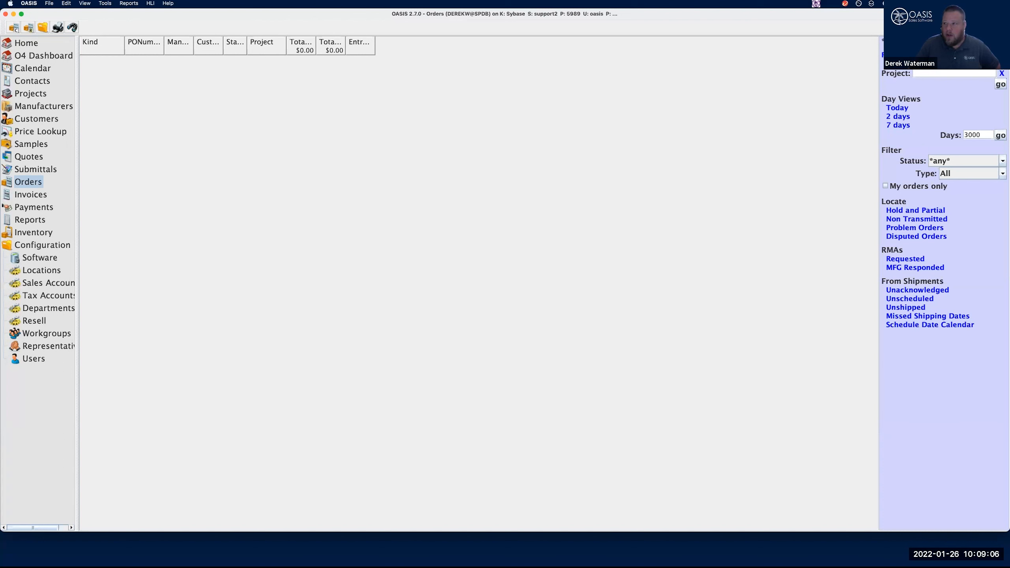
pyautogui.click(893, 41)
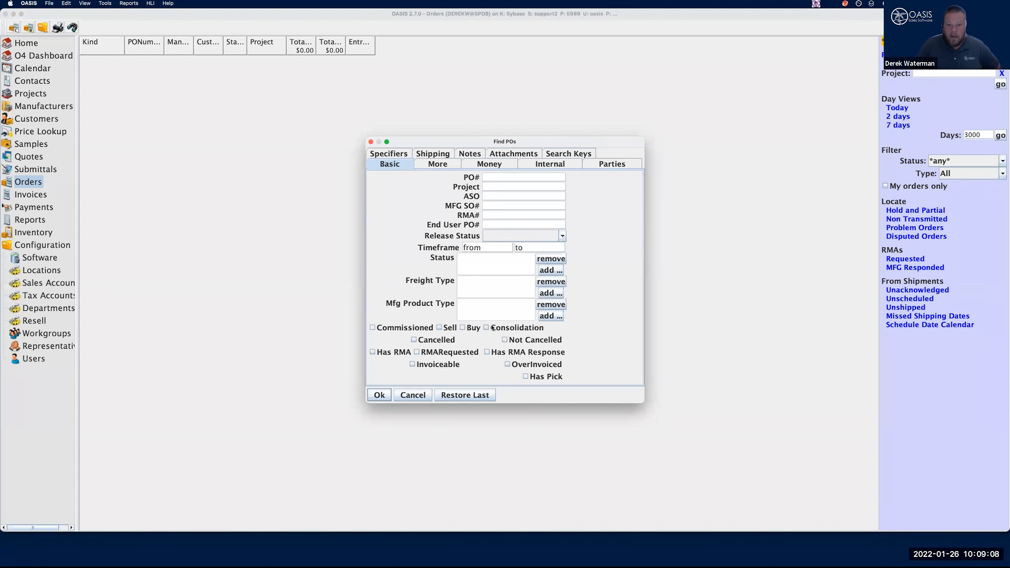
pyautogui.click(425, 167)
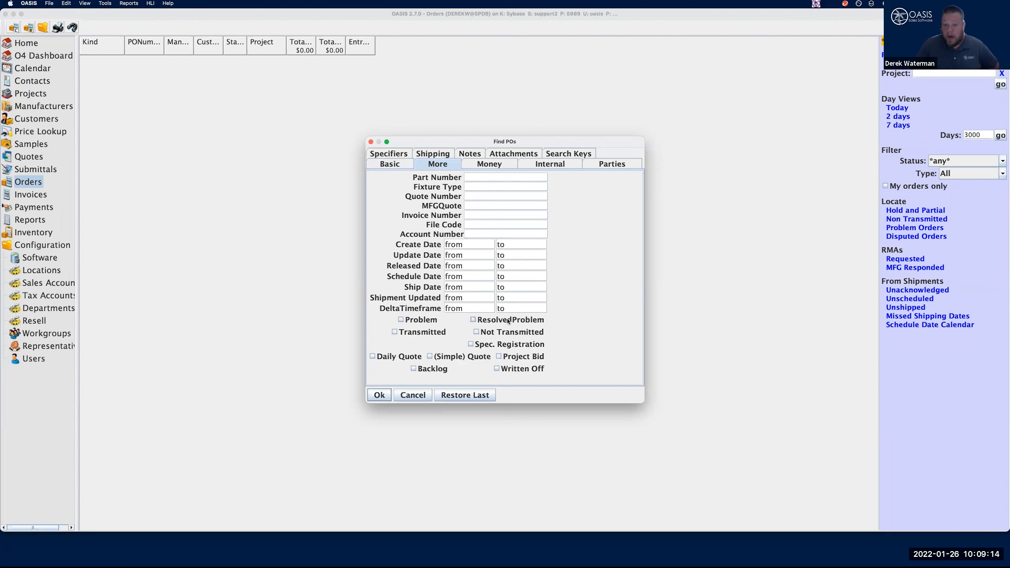
pyautogui.click(405, 395)
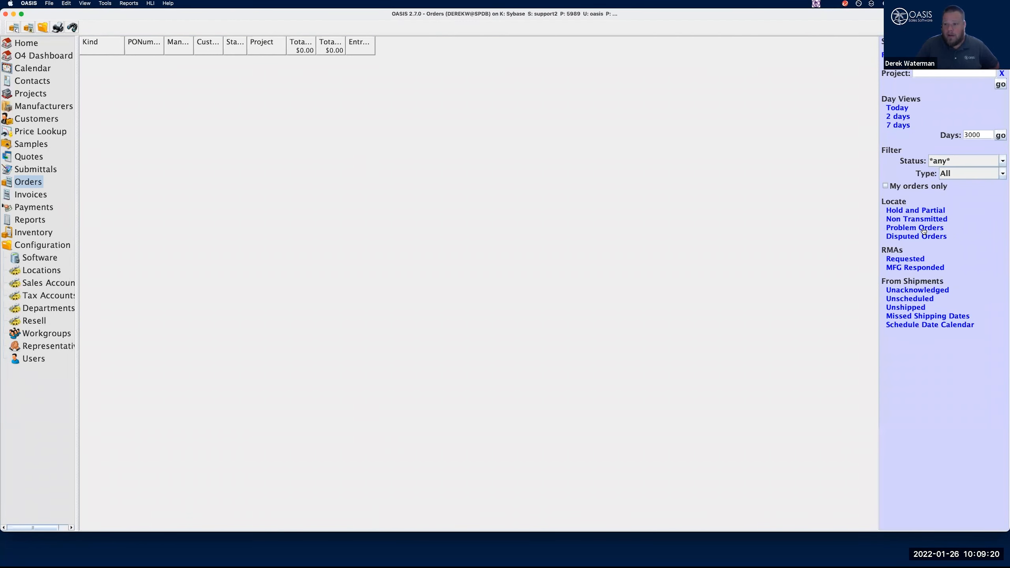
# Locate the problem orders and open the recorded problems of the Manufacturer2 purchase order
pyautogui.click(924, 228)
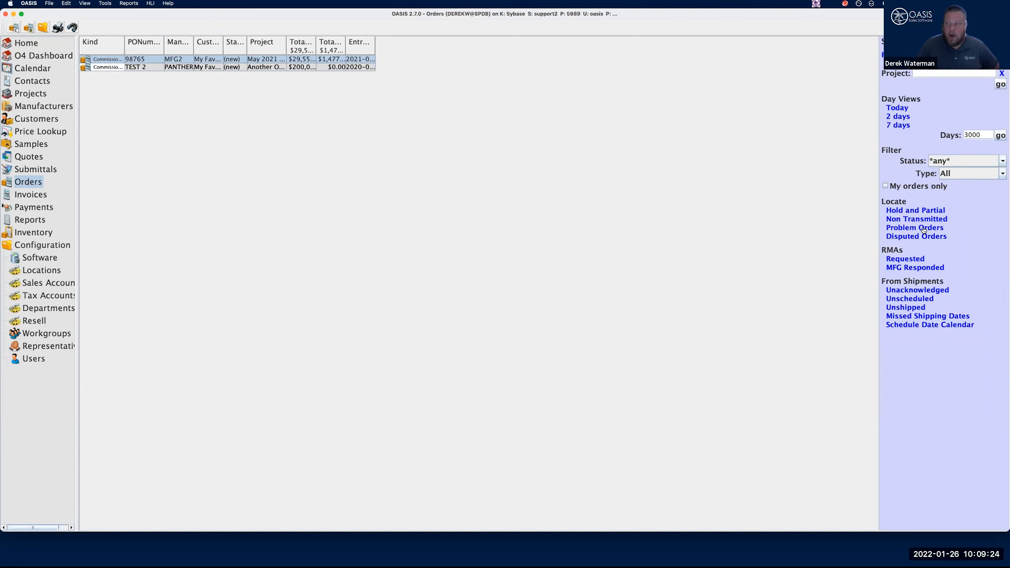
pyautogui.doubleClick(136, 60)
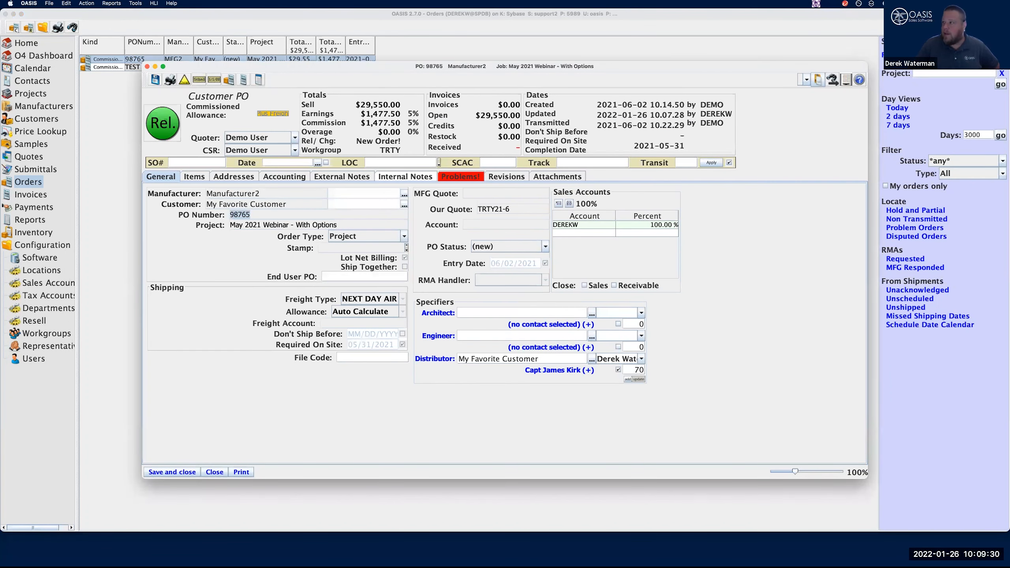
pyautogui.click(465, 176)
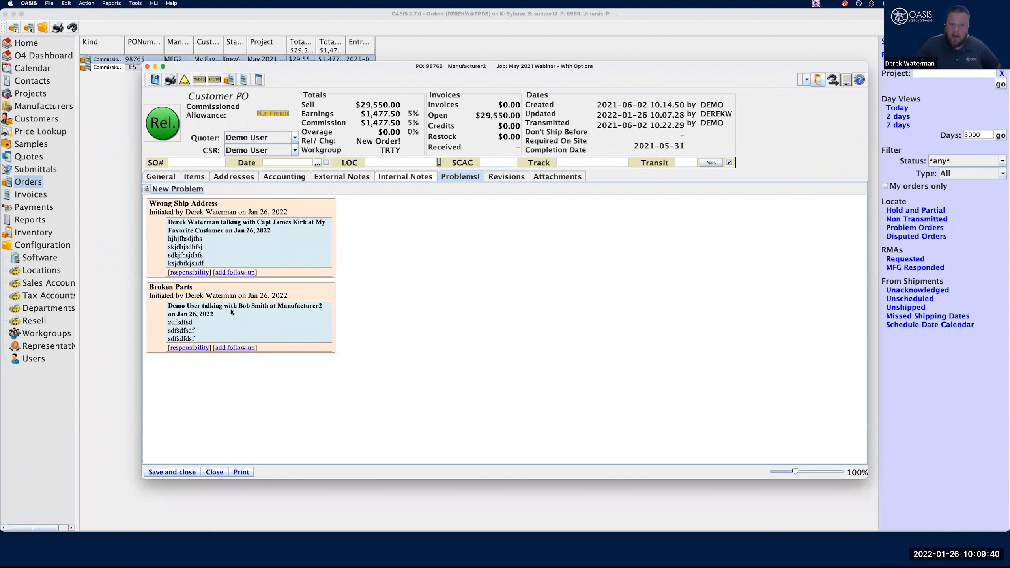
# Add a follow-up to the Broken Parts problem with the note "Worked out a replacement option", leaving it unresolved
pyautogui.click(234, 348)
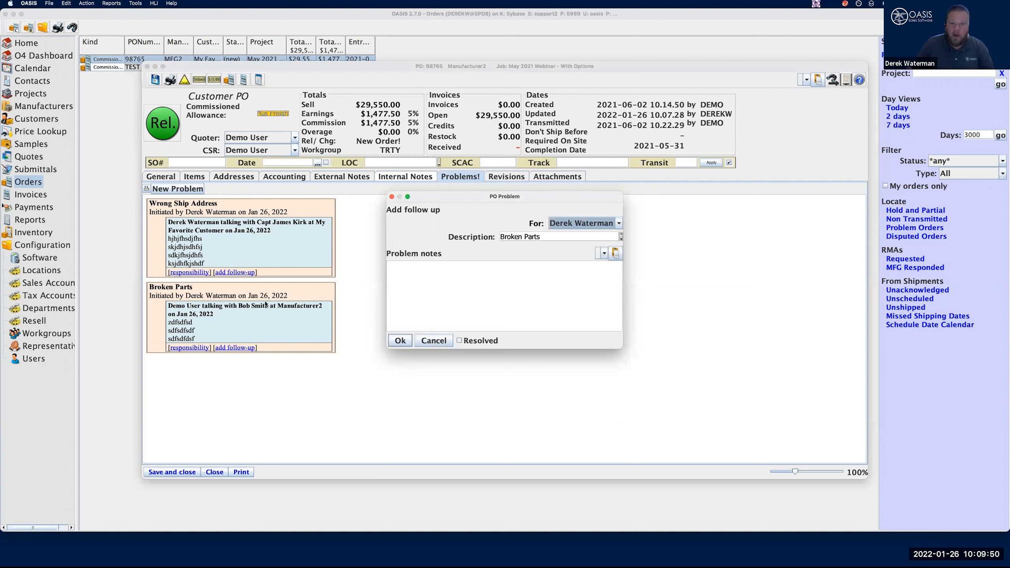
pyautogui.click(481, 297)
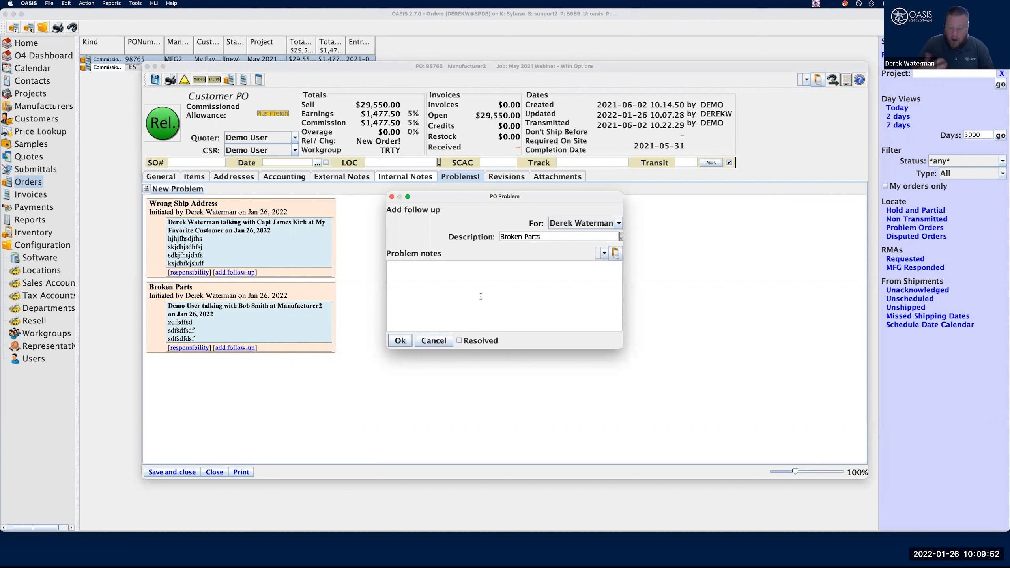
pyautogui.write('Worked out')
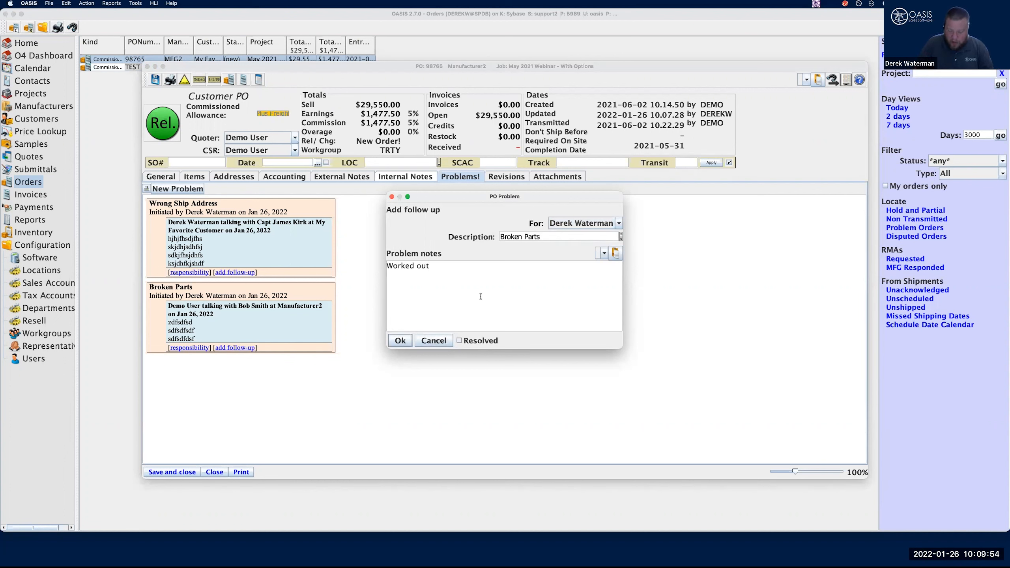
pyautogui.write(' a replacement')
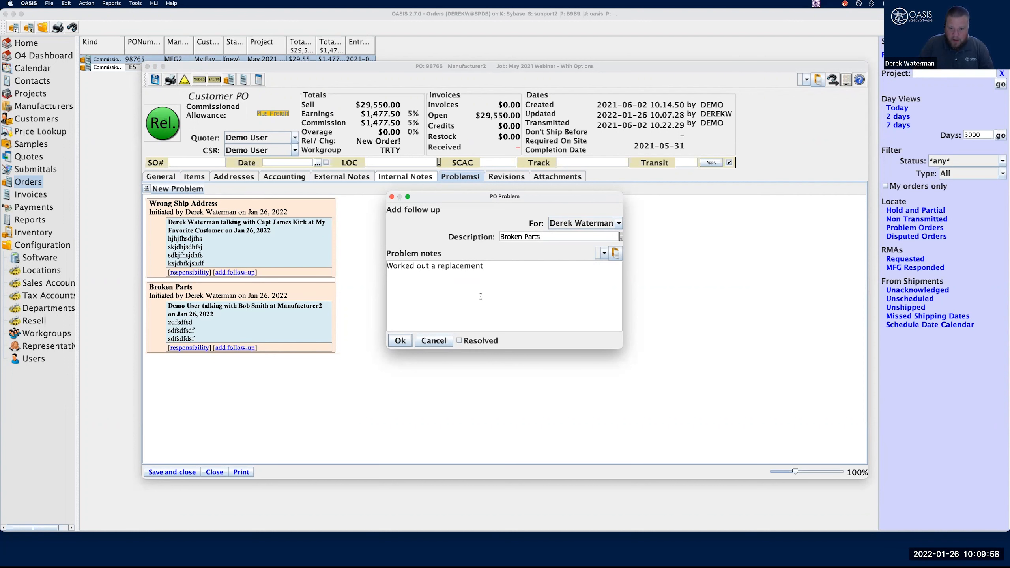
pyautogui.write(' option and customer is happy')
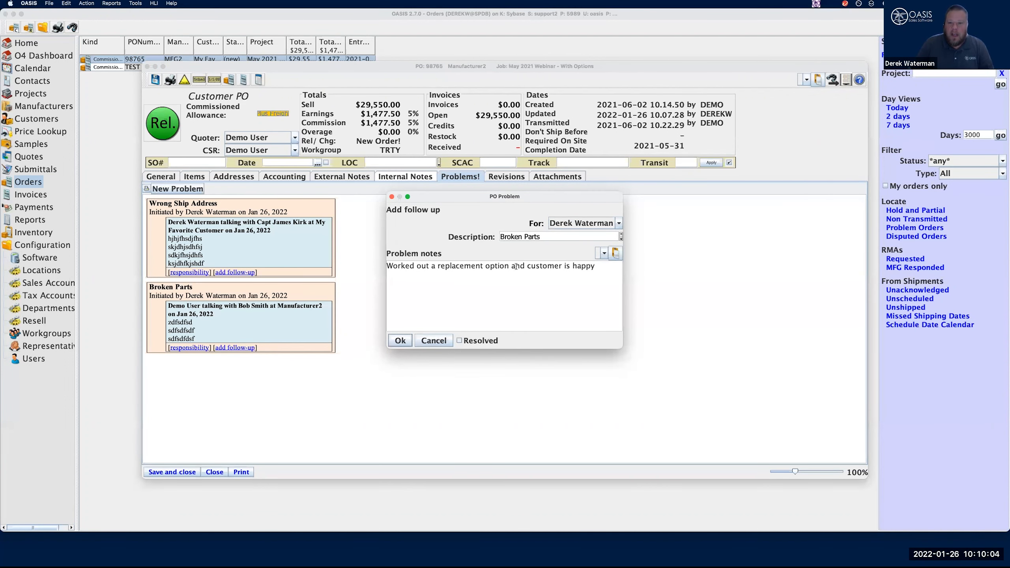
pyautogui.moveTo(596, 269); pyautogui.dragTo(510, 266)
pyautogui.press('BackSpace')
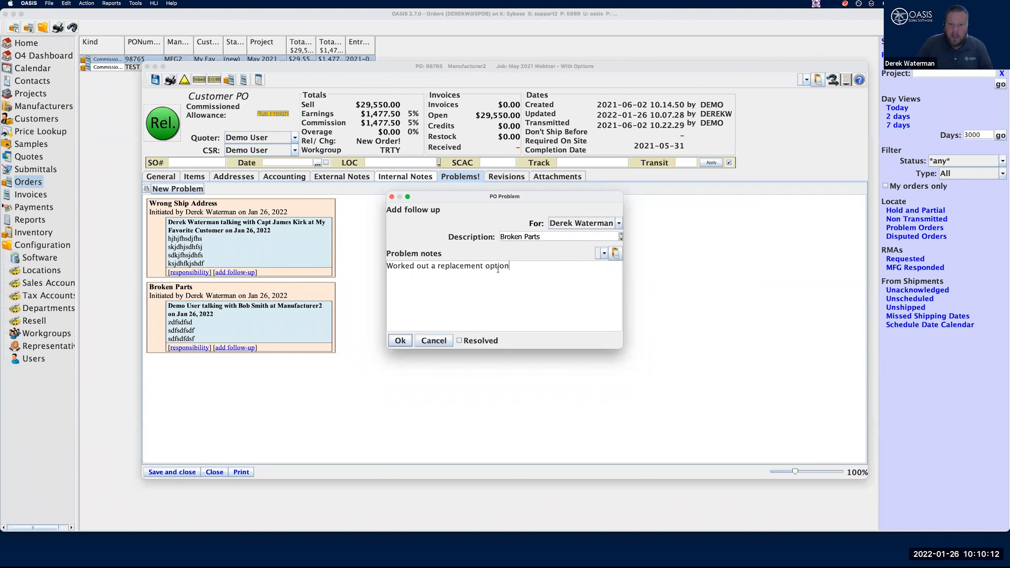
pyautogui.click(410, 339)
pyautogui.click(424, 354)
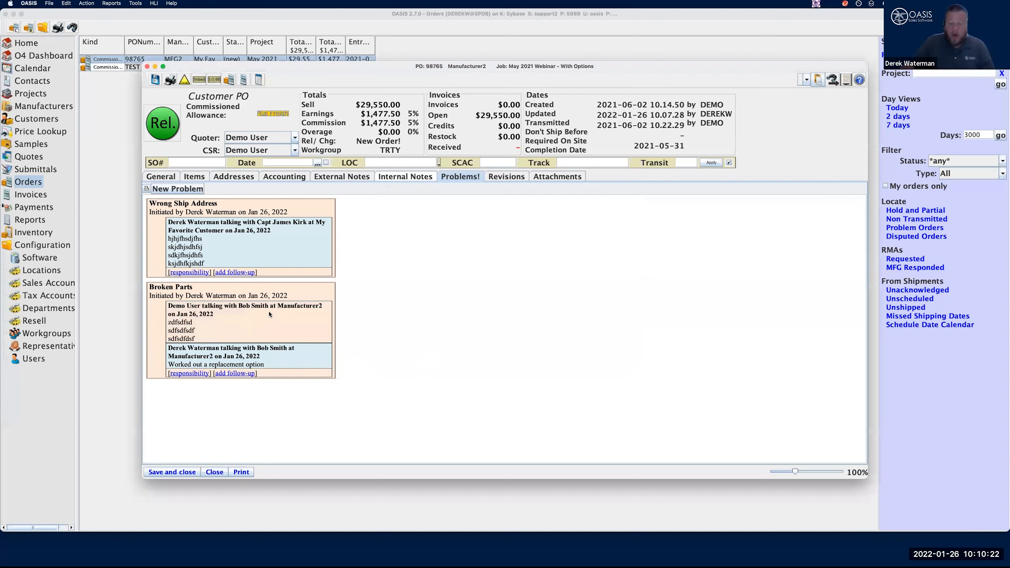
# Add another Broken Parts follow-up with the note "The customer is happy" and mark the problem as resolved
pyautogui.click(241, 374)
pyautogui.click(477, 275)
pyautogui.write('The customer is happy')
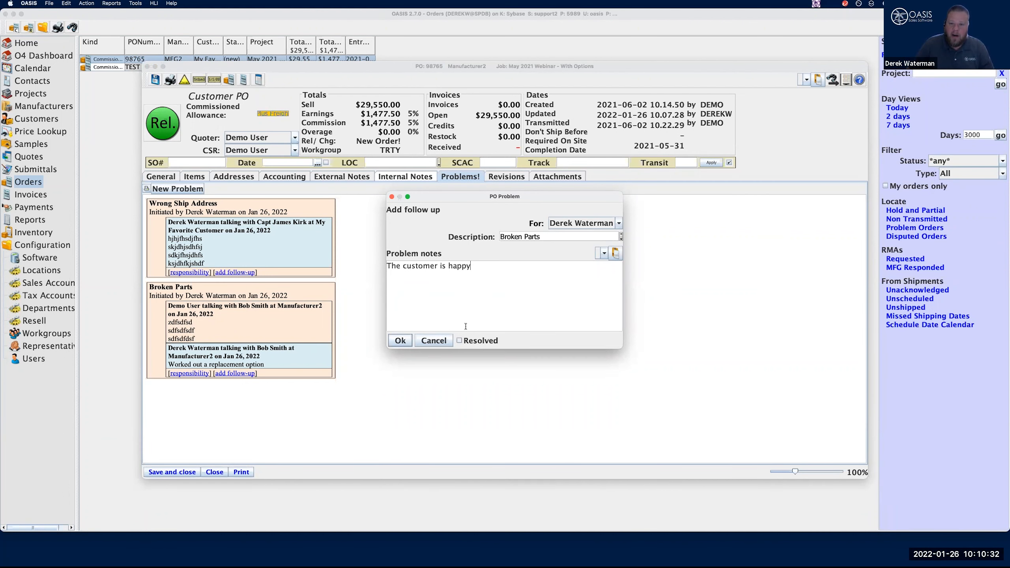
pyautogui.click(460, 341)
pyautogui.click(400, 341)
pyautogui.click(398, 359)
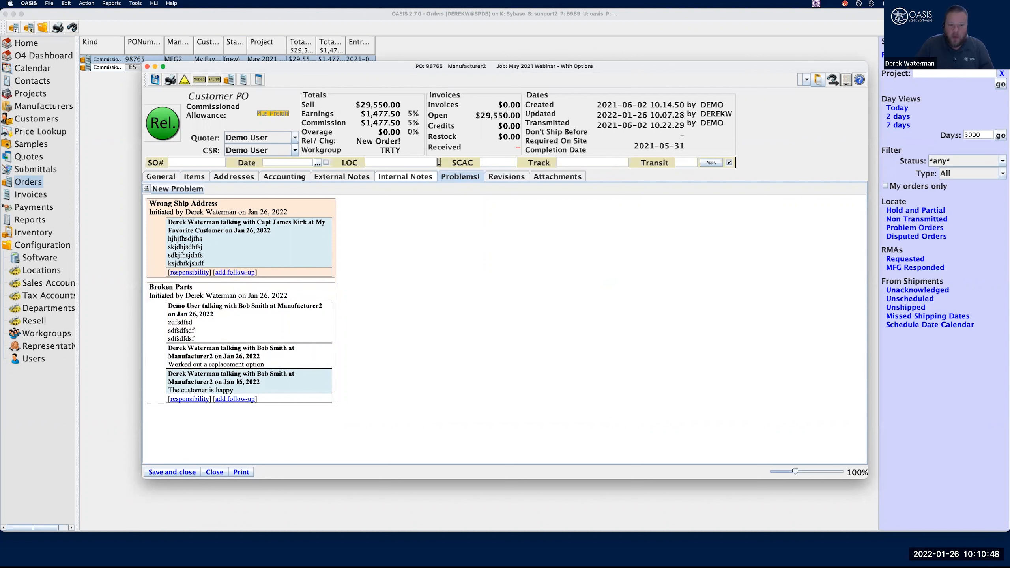
# Check the order's general details, save and close the Manufacturer2 order, and dismiss the extra OASIS home window
pyautogui.click(159, 178)
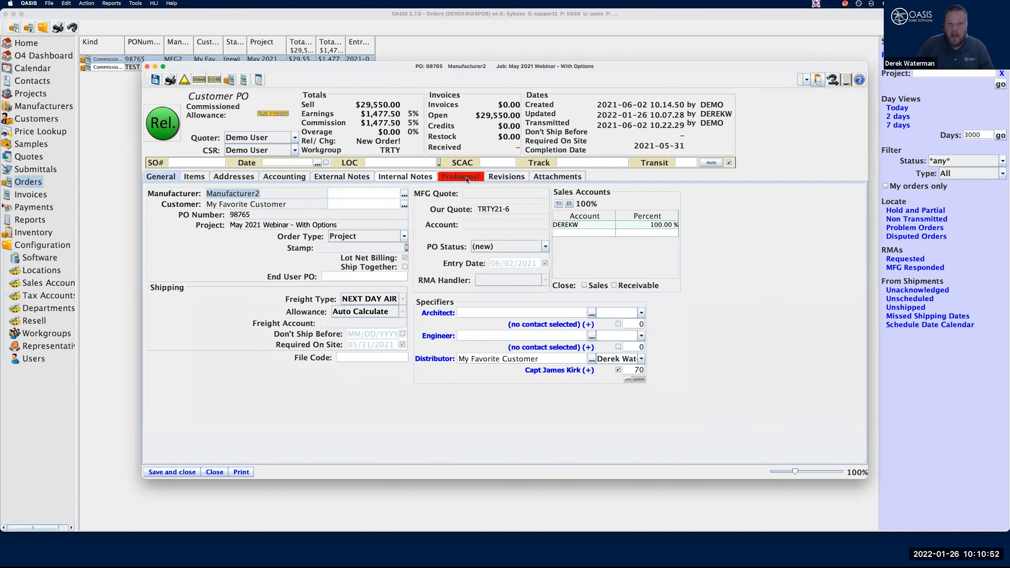
pyautogui.click(171, 473)
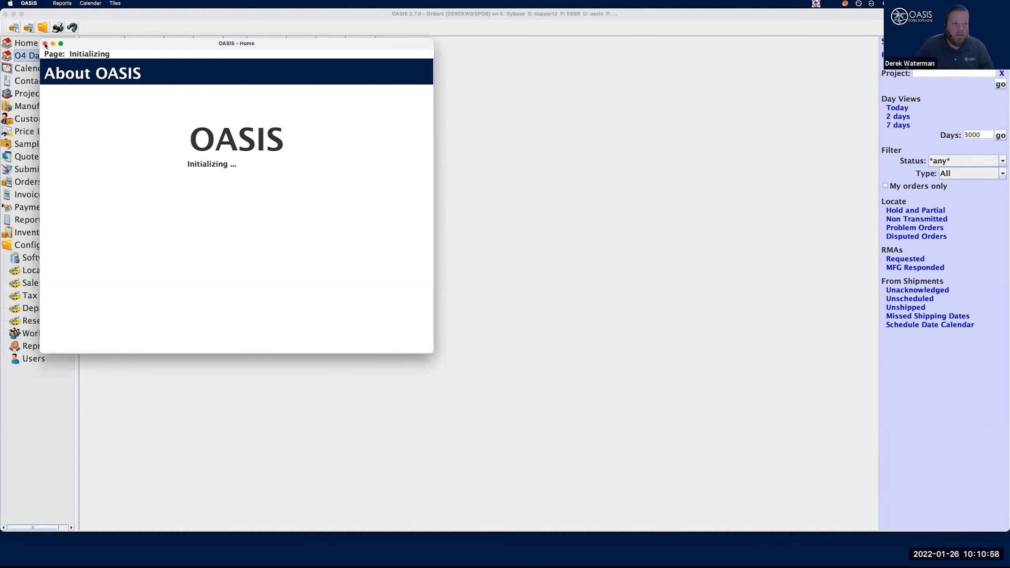
pyautogui.click(46, 44)
pyautogui.click(580, 61)
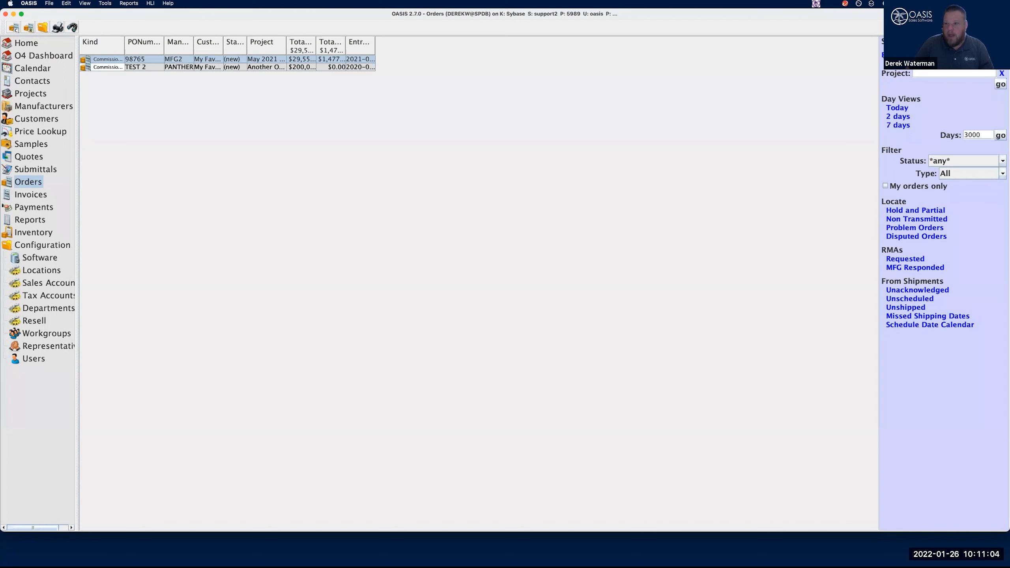
# Search purchase orders by the ResolvedProblem criterion and open the problems of the Manufacturer2 order
pyautogui.press('super+f')
pyautogui.click(438, 164)
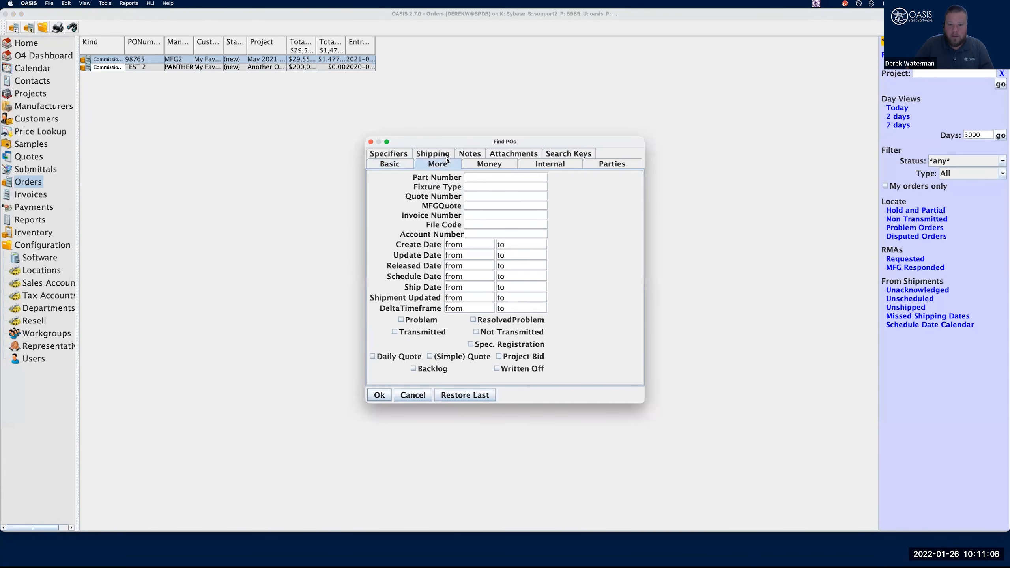
pyautogui.click(486, 322)
pyautogui.click(380, 395)
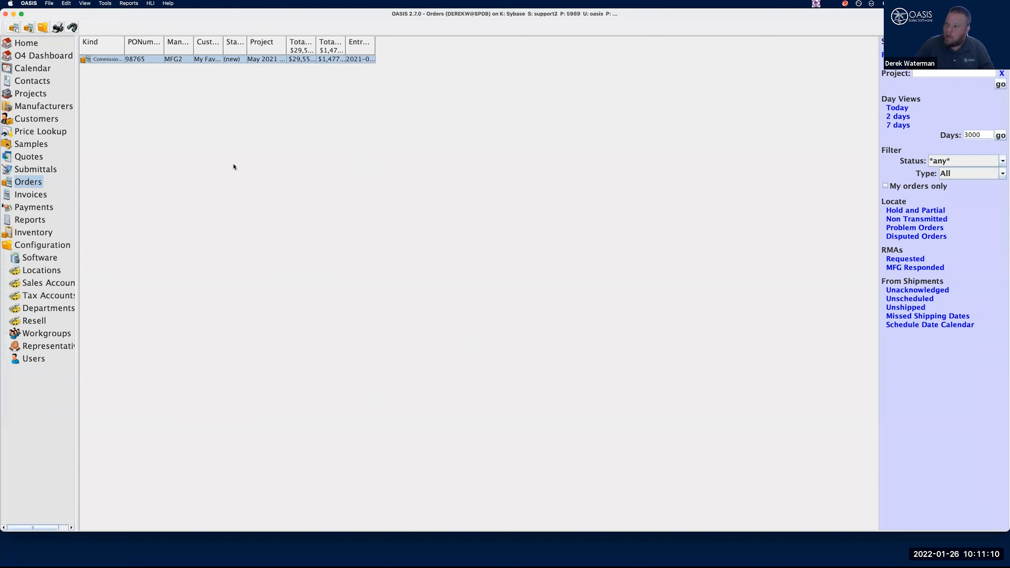
pyautogui.doubleClick(142, 60)
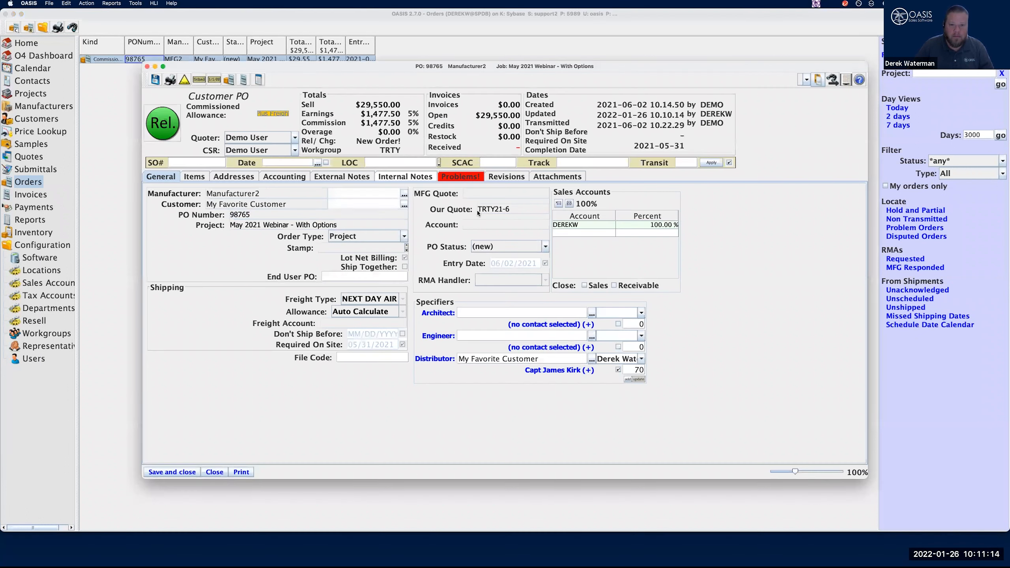
pyautogui.click(464, 179)
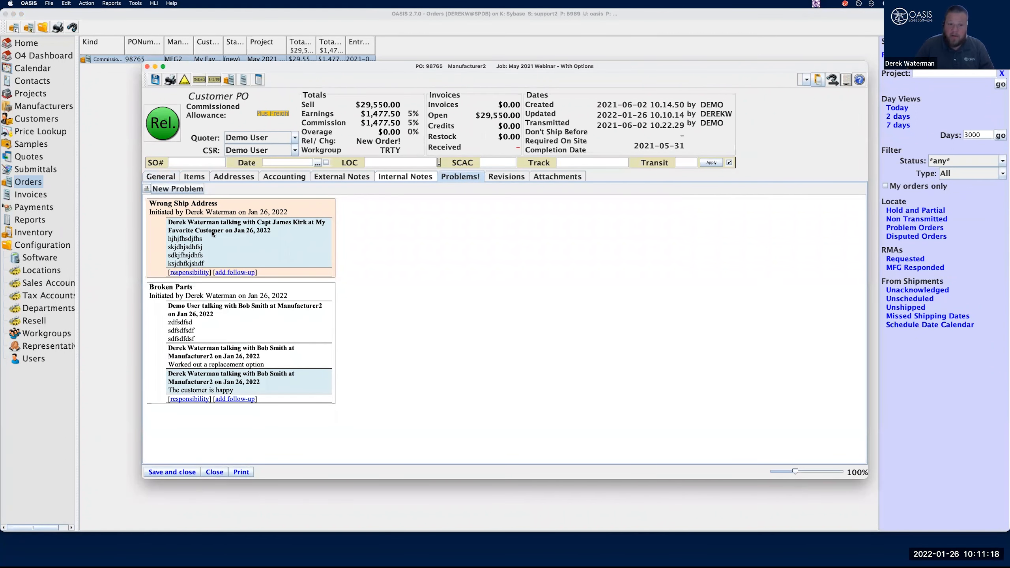
# Add a resolved follow-up with the note "resloved" to the Wrong Ship Address problem, without choosing a contact
pyautogui.click(235, 272)
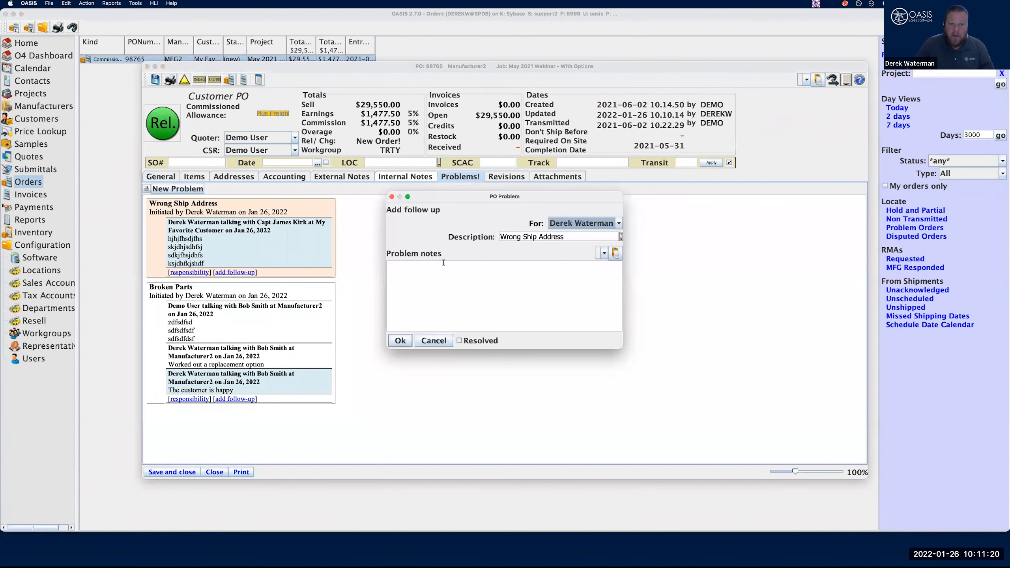
pyautogui.click(461, 341)
pyautogui.click(465, 307)
pyautogui.write('resolved')
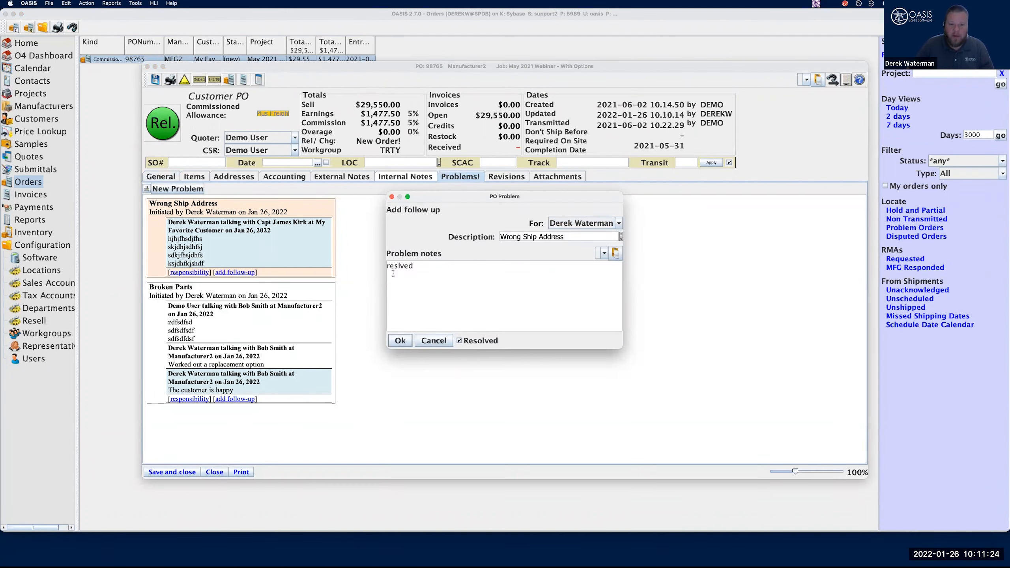
pyautogui.click(401, 266)
pyautogui.write('o')
pyautogui.click(399, 341)
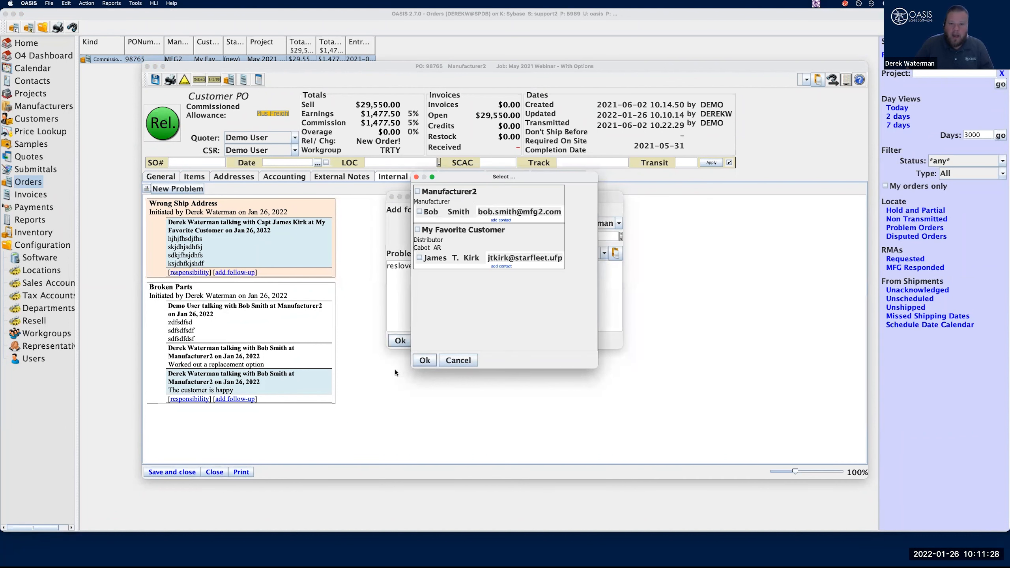
pyautogui.click(425, 361)
pyautogui.click(425, 360)
pyautogui.click(457, 361)
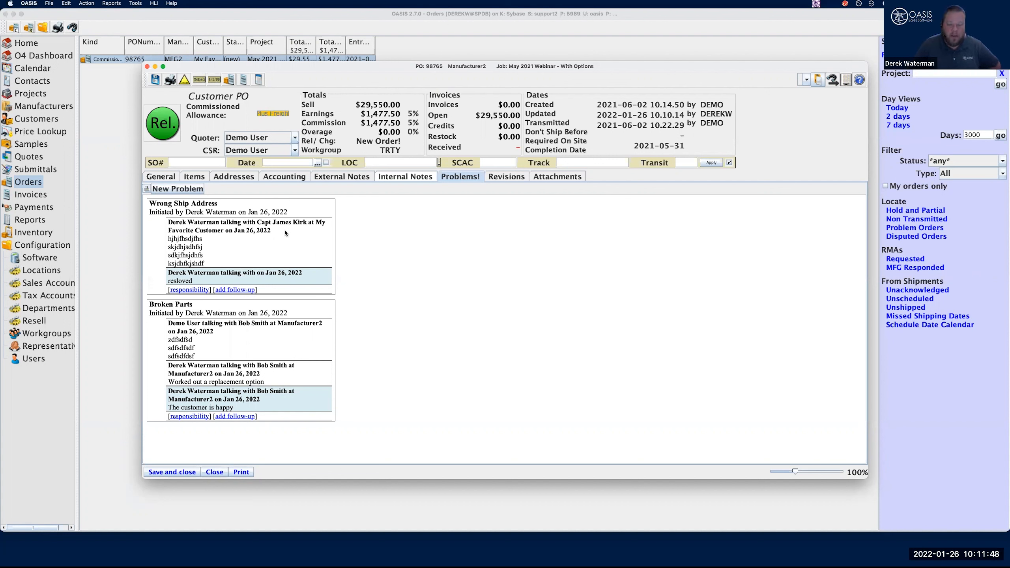
# Save and close the Manufacturer2 order, and check the problem orders in both Orders and the home page
pyautogui.click(175, 473)
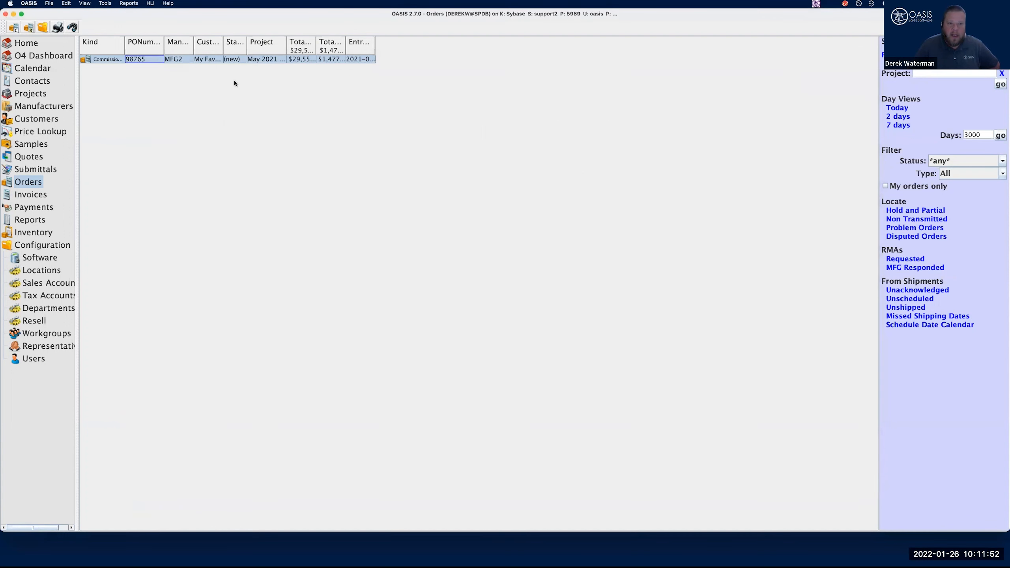
pyautogui.click(913, 228)
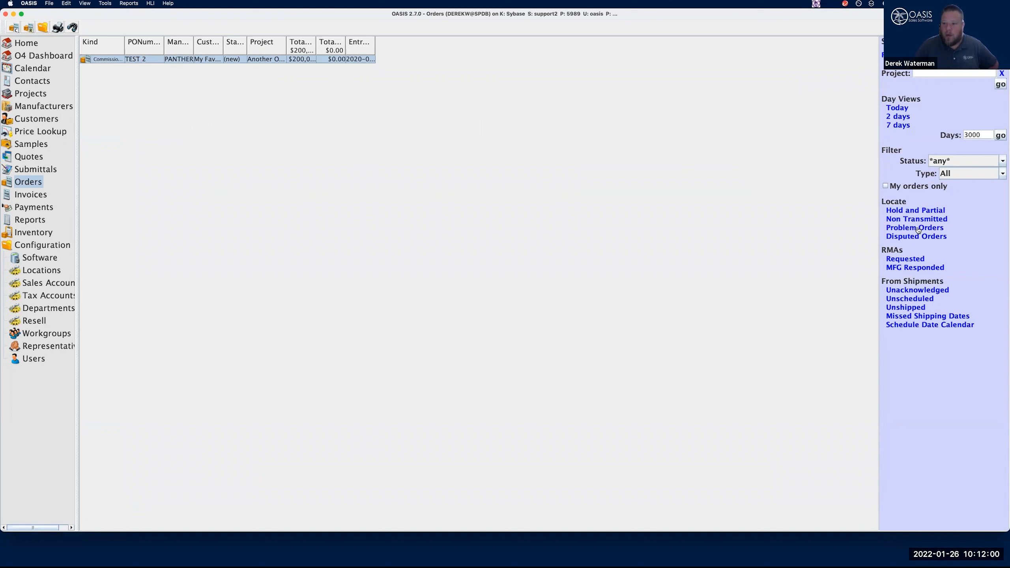
pyautogui.click(33, 43)
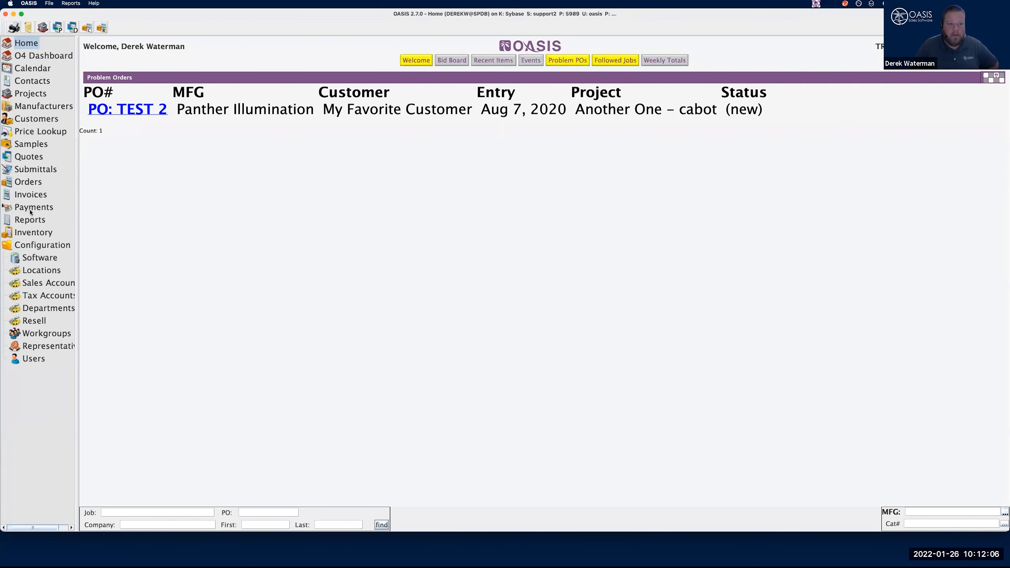
# Find orders with resolved problems again and review the problem history of the Manufacturer2 order
pyautogui.click(32, 182)
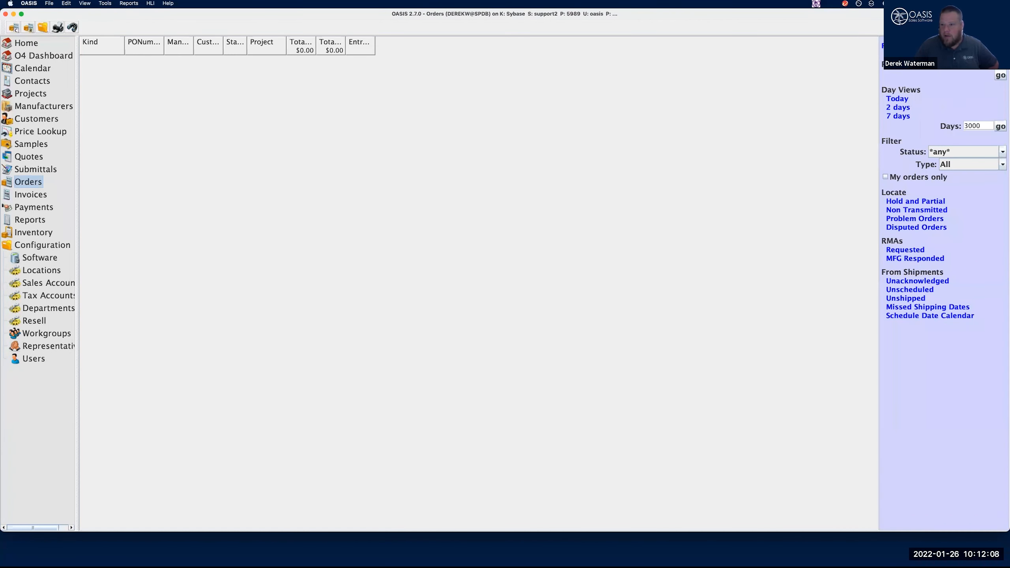
pyautogui.click(437, 164)
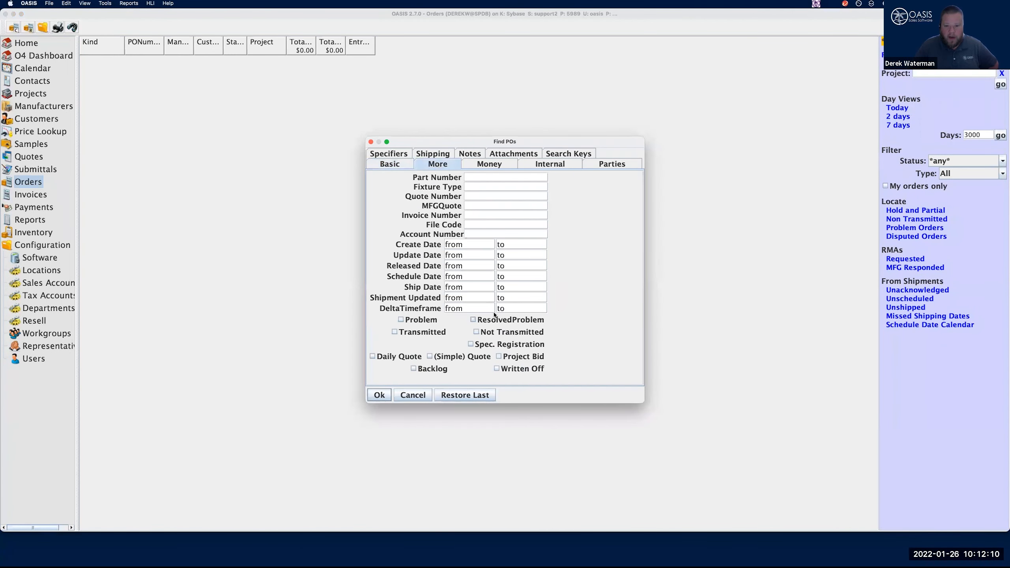
pyautogui.click(380, 395)
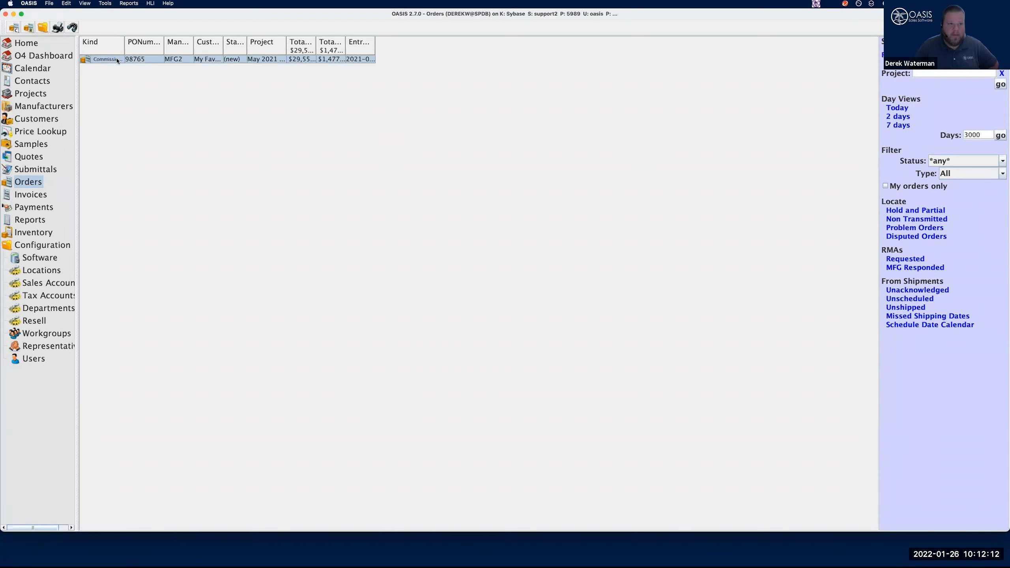
pyautogui.doubleClick(140, 60)
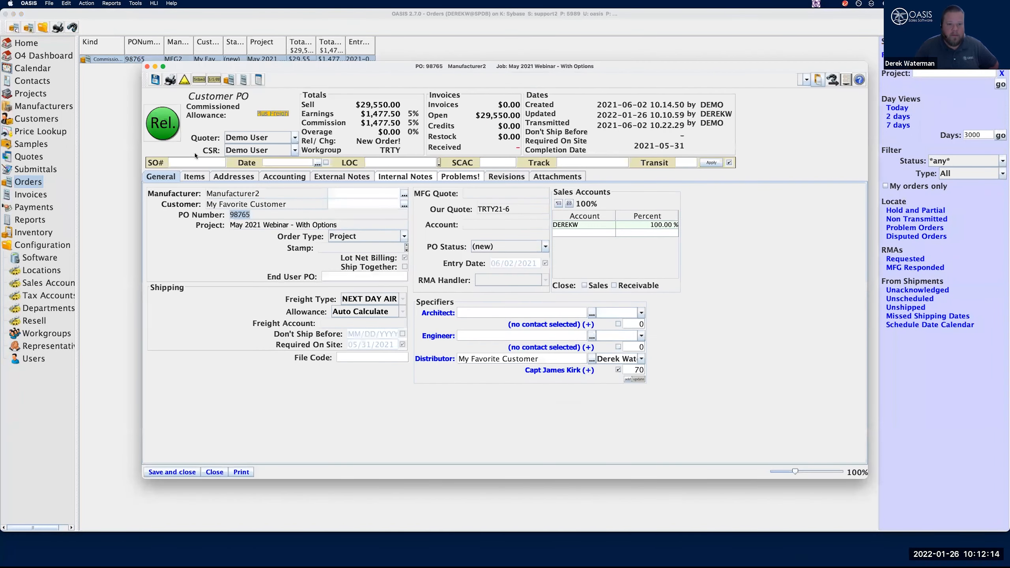
pyautogui.click(460, 178)
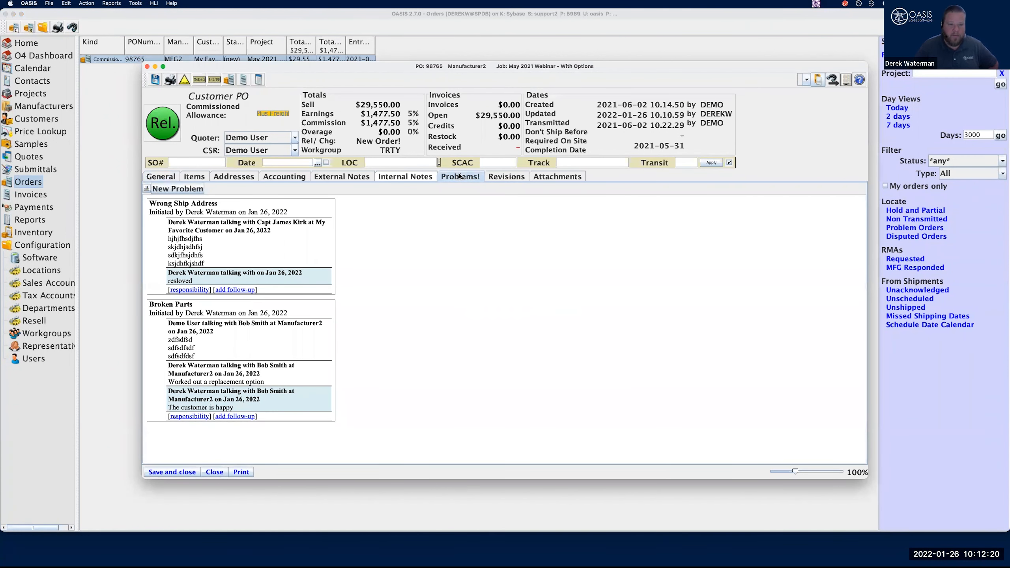
# Save and close the Manufacturer2 order and start a Customizable Order Listing report
pyautogui.click(181, 475)
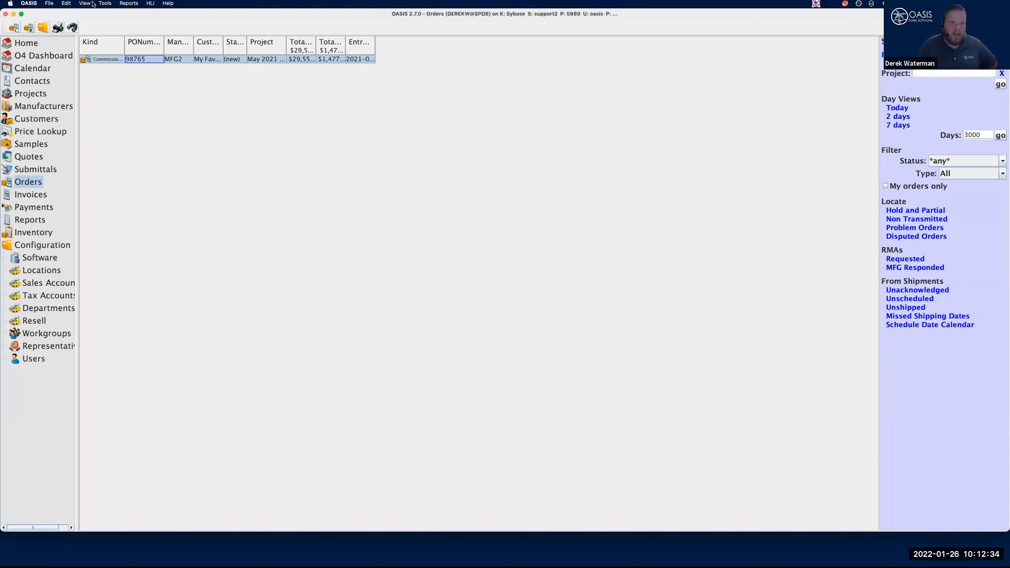
pyautogui.click(130, 4)
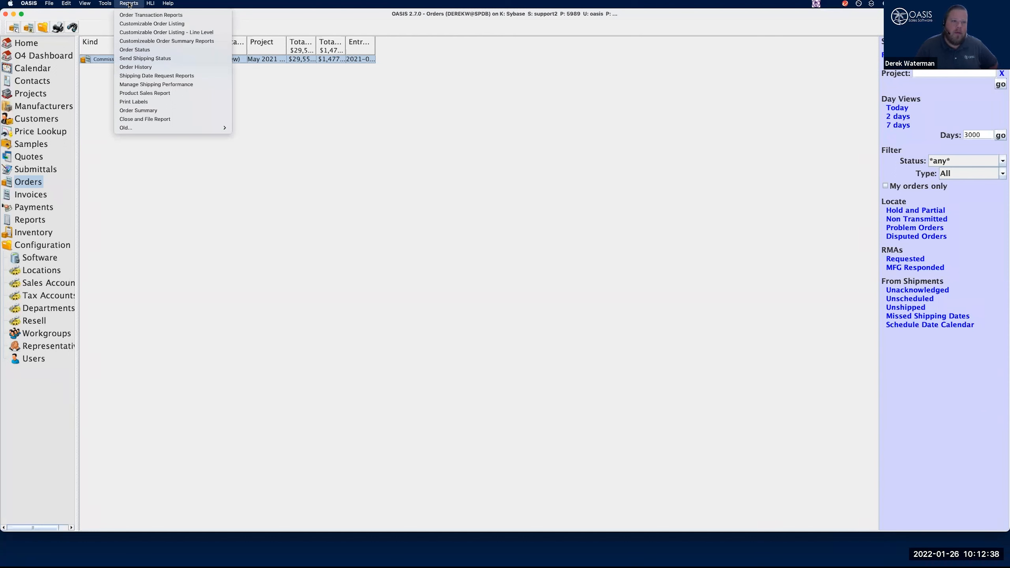
pyautogui.click(136, 24)
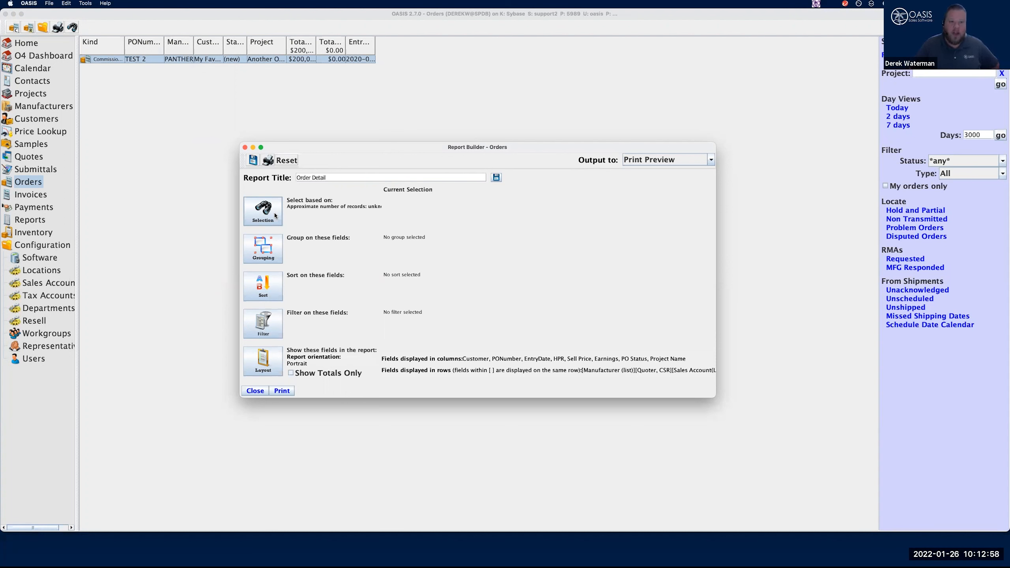
# Set the report's order selection criteria to both Problem and ResolvedProblem
pyautogui.click(275, 212)
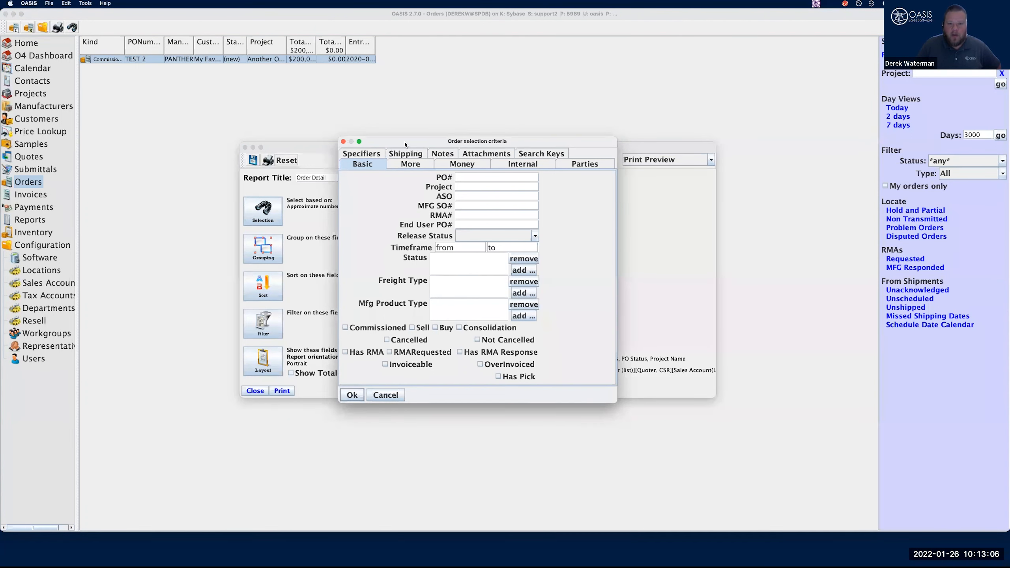
pyautogui.moveTo(417, 141); pyautogui.dragTo(245, 121)
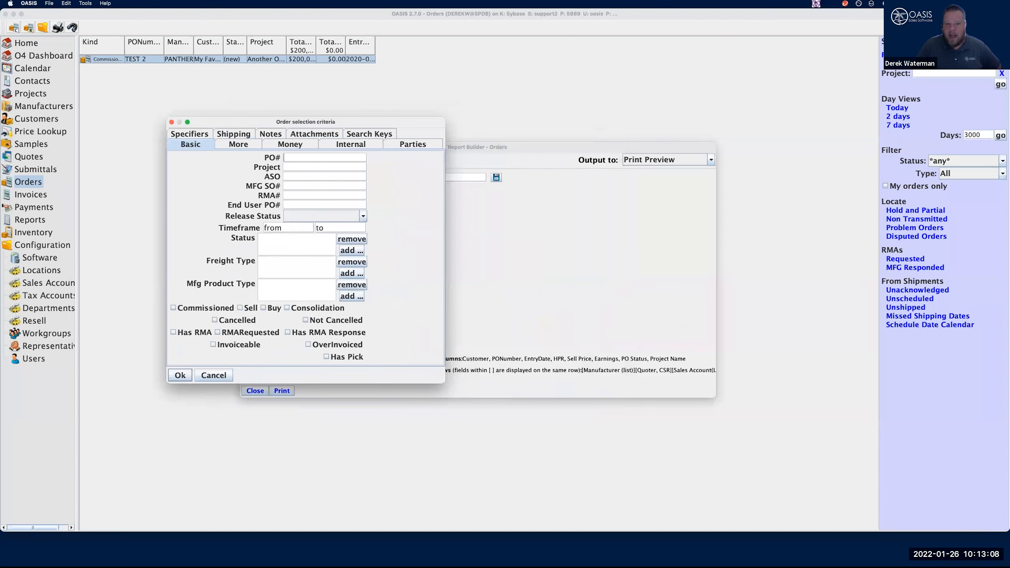
pyautogui.click(233, 146)
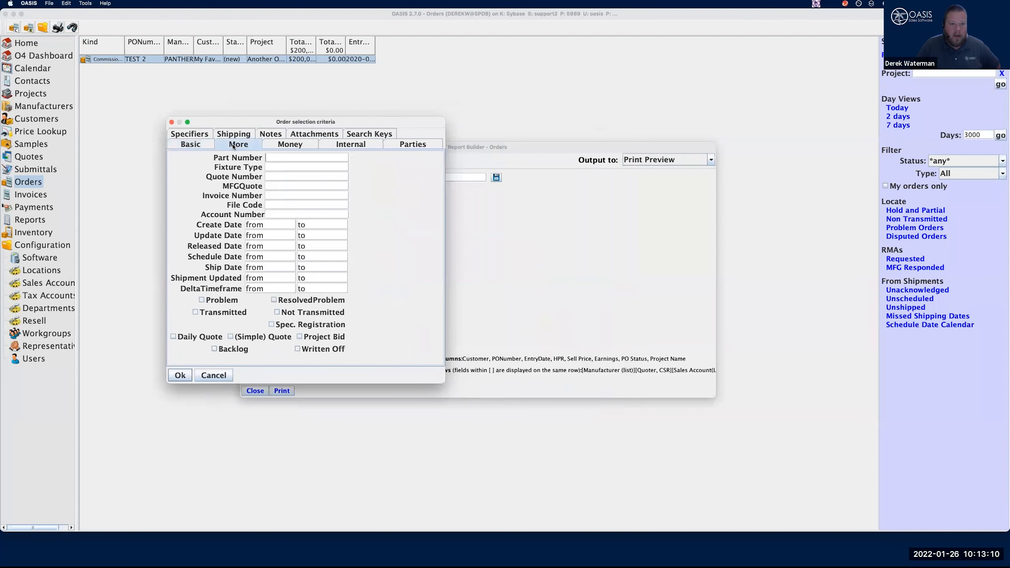
pyautogui.click(233, 301)
pyautogui.click(281, 304)
pyautogui.click(180, 375)
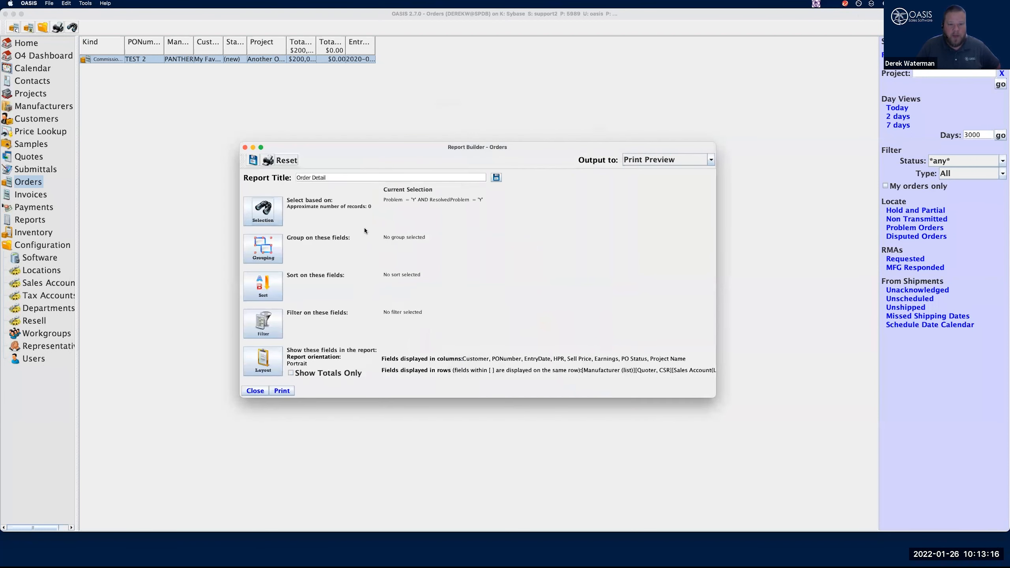
# Limit the report's order selection criteria to Problem only, with ResolvedProblem unticked
pyautogui.click(263, 211)
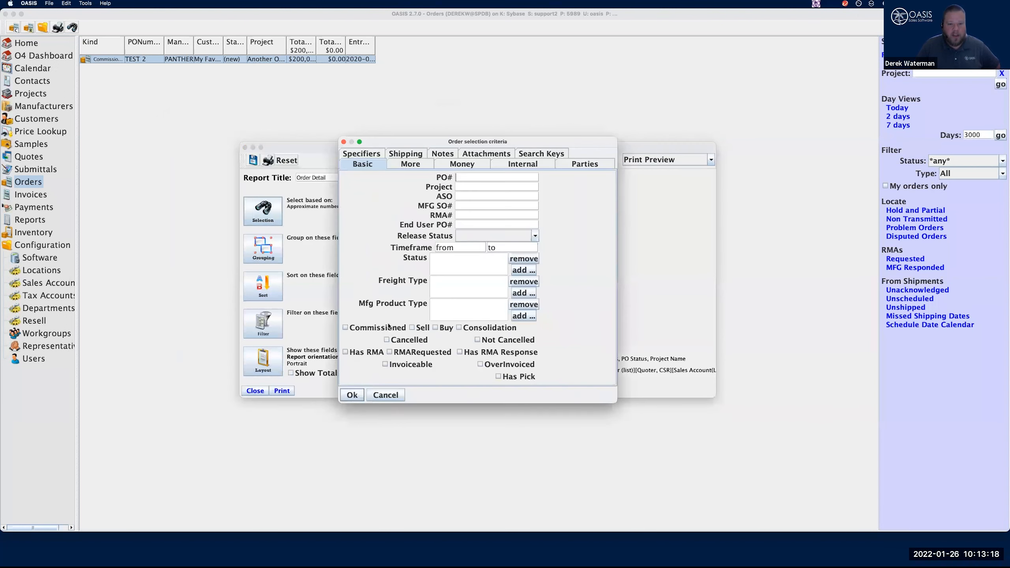
pyautogui.click(407, 167)
pyautogui.click(374, 320)
pyautogui.click(446, 320)
pyautogui.click(385, 320)
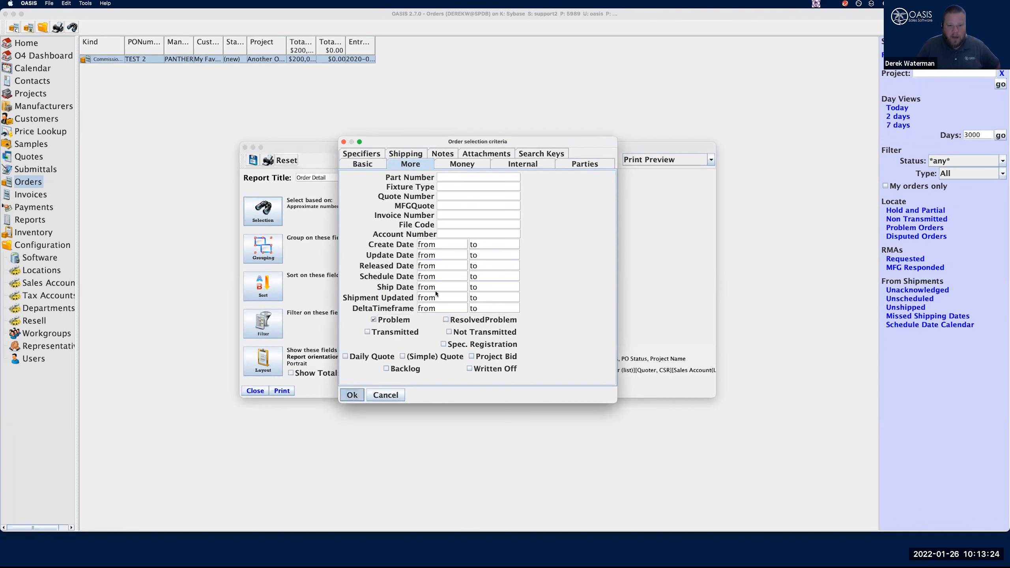
pyautogui.press('Return')
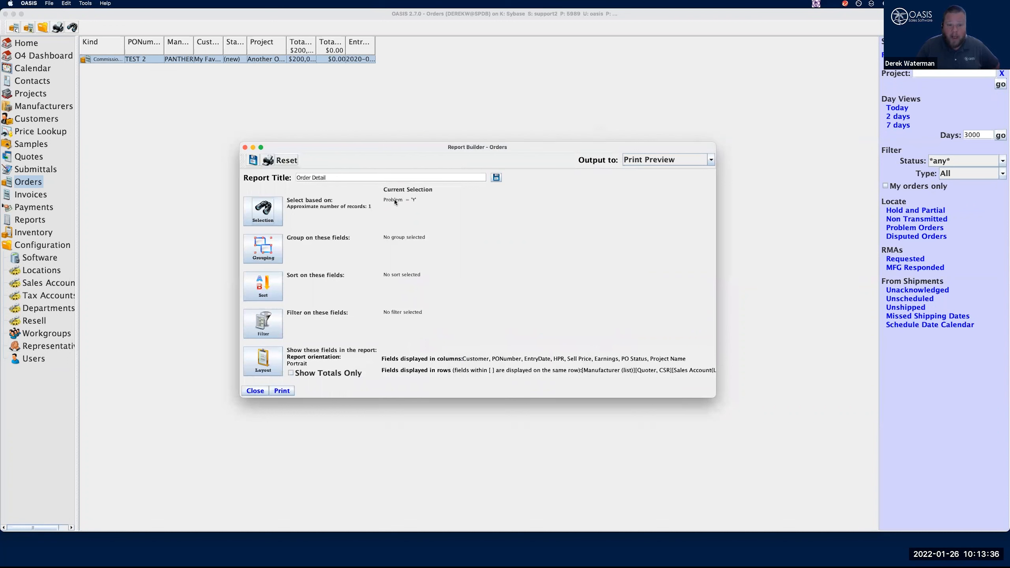
# Add Problem, Problem Date and ProblemDetail as columns in the report layout and check the print preview
pyautogui.click(263, 362)
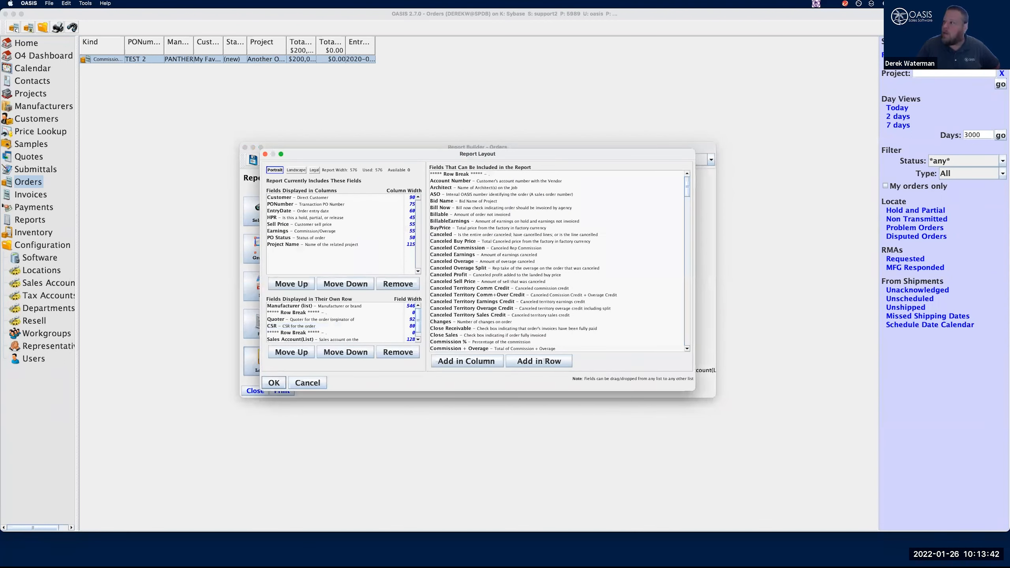
pyautogui.moveTo(686, 186); pyautogui.dragTo(695, 276)
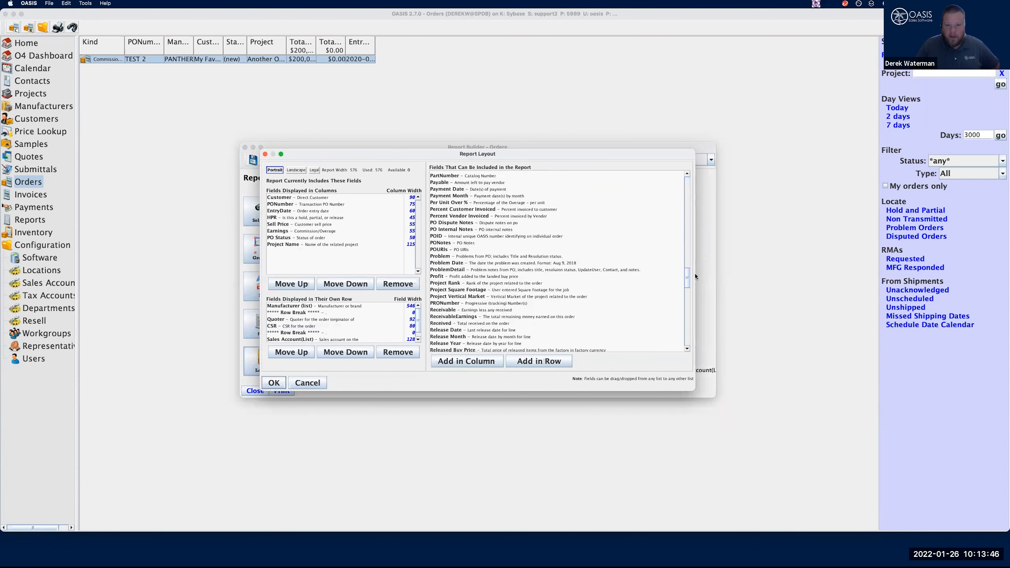
pyautogui.click(444, 258)
pyautogui.click(445, 262)
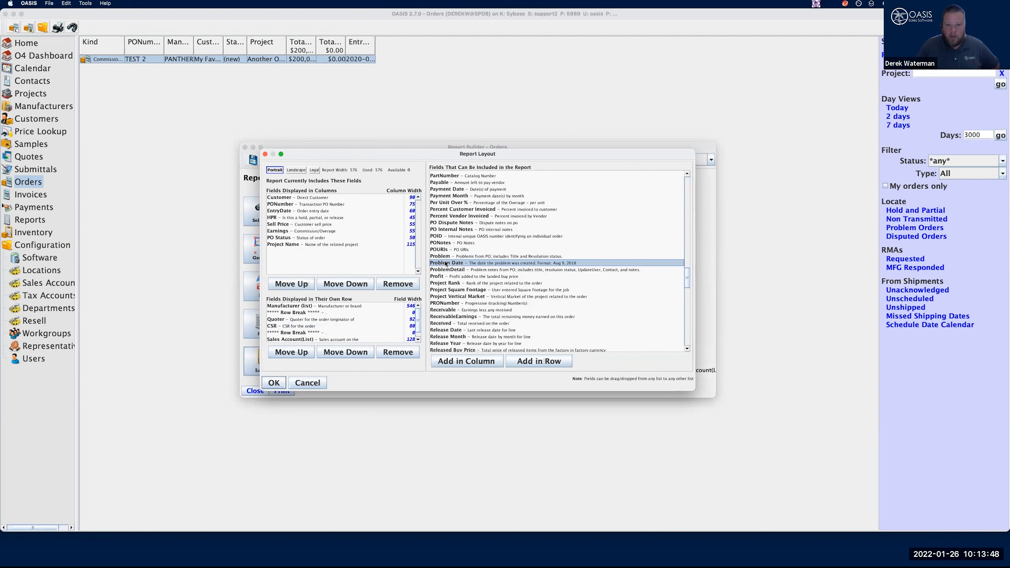
pyautogui.click(450, 270)
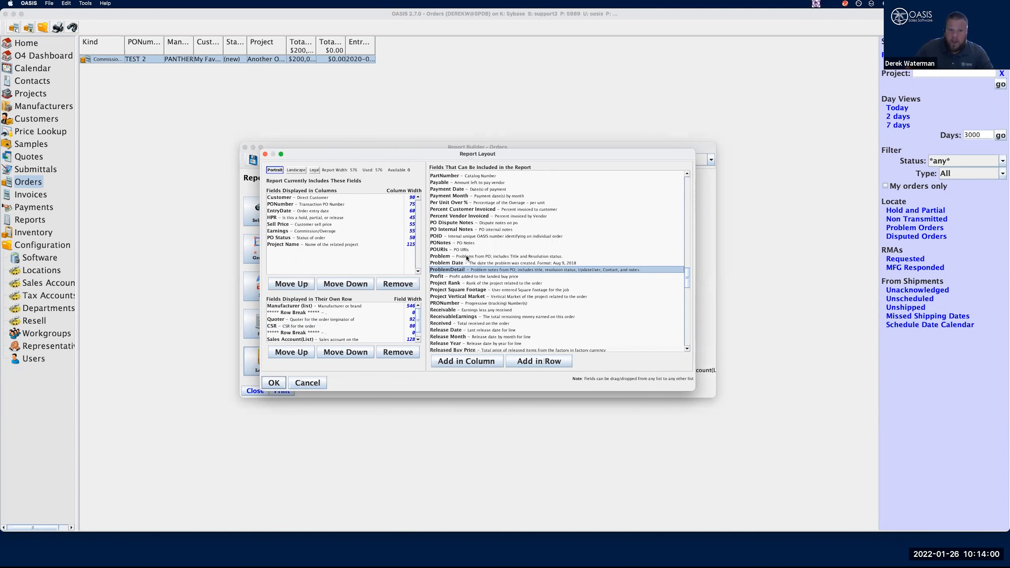
pyautogui.keyDown('shift'); pyautogui.click(457, 258); pyautogui.keyUp('shift')
pyautogui.moveTo(476, 264); pyautogui.dragTo(366, 258)
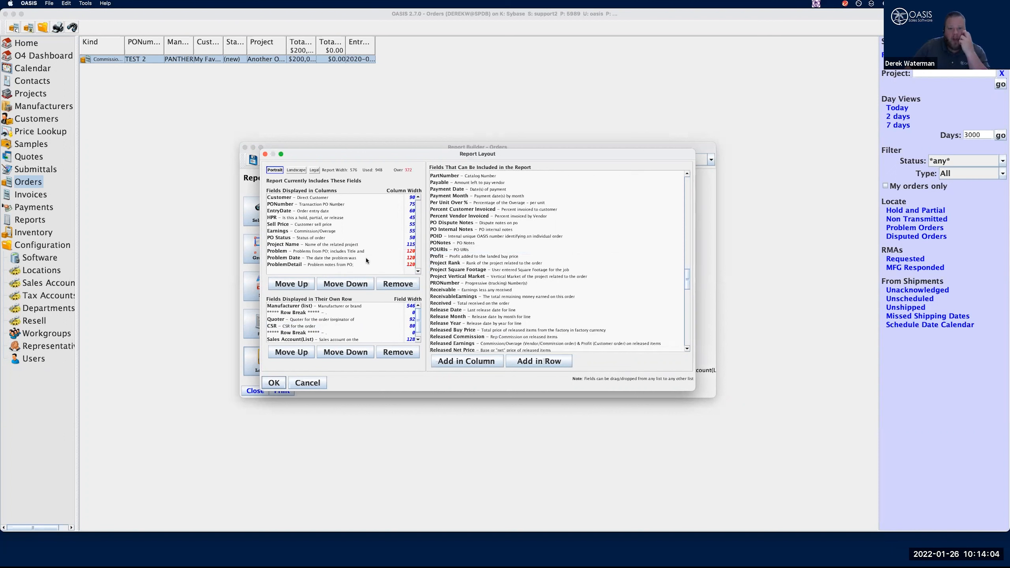
pyautogui.click(274, 383)
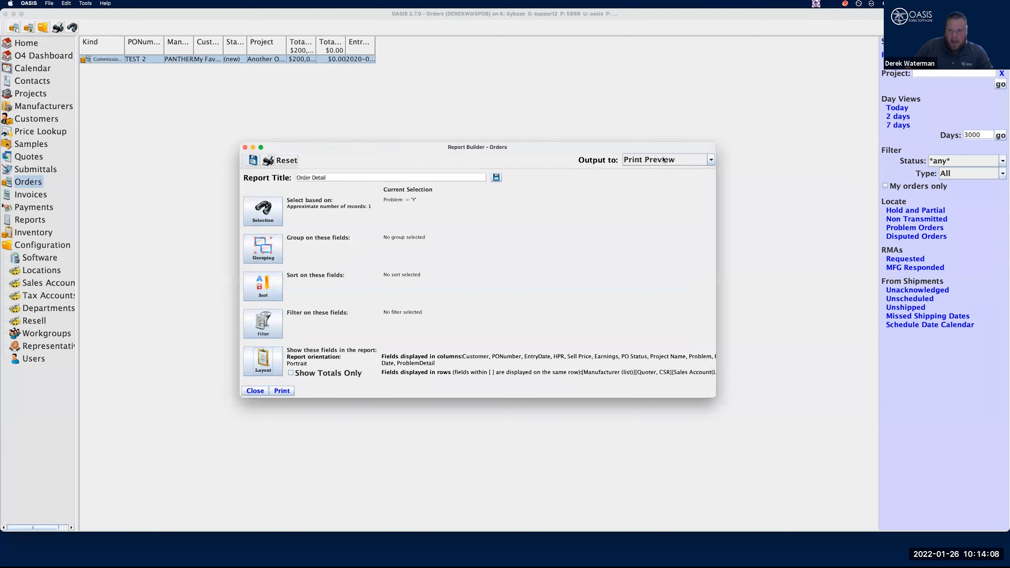
pyautogui.click(281, 390)
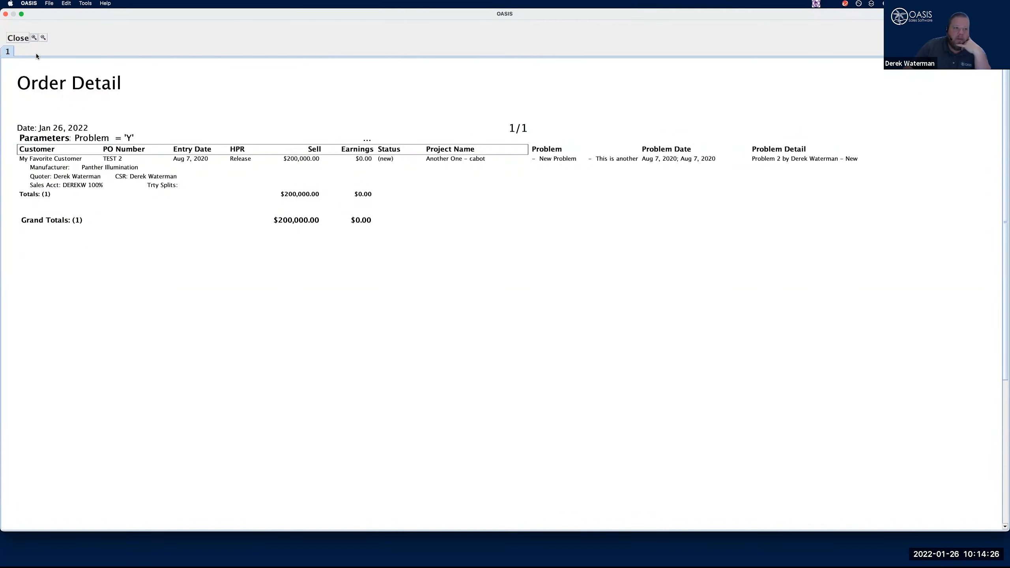
pyautogui.click(18, 38)
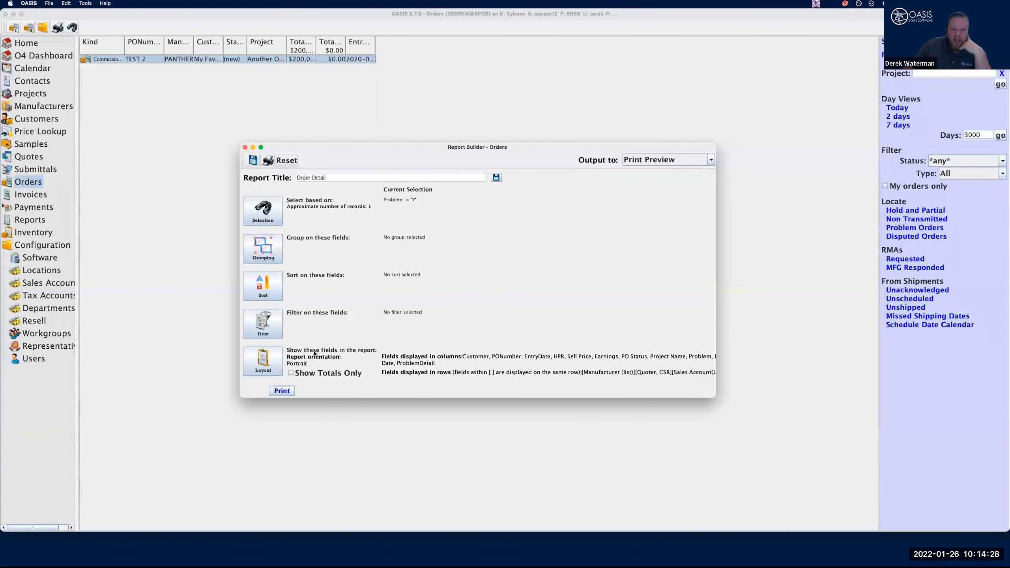
# Remove all existing fields, including Manufacturer, Quoter, CSR and Sales Account, from the report layout's own-row section
pyautogui.click(262, 361)
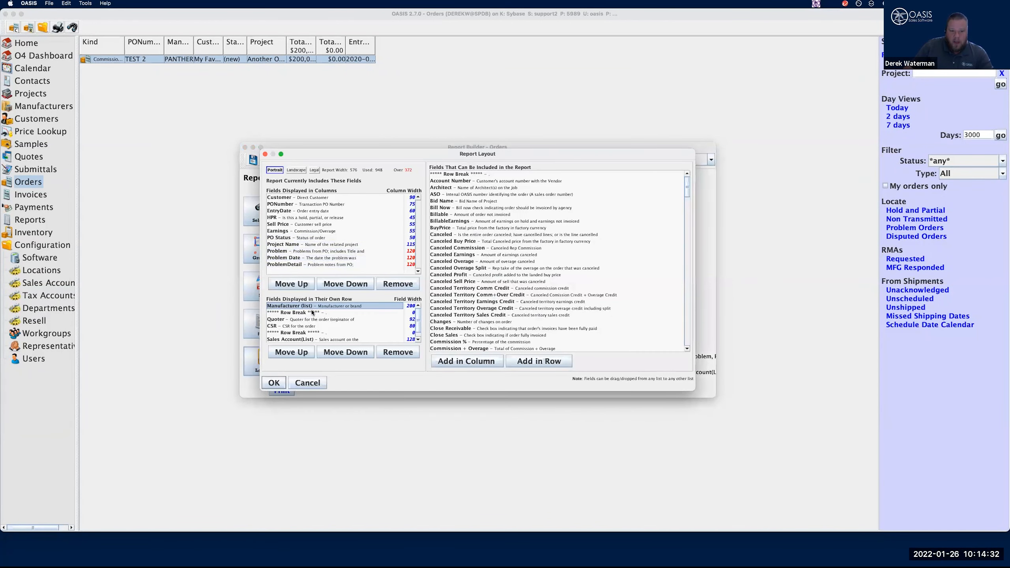
pyautogui.keyDown('shift'); pyautogui.click(314, 340); pyautogui.keyUp('shift')
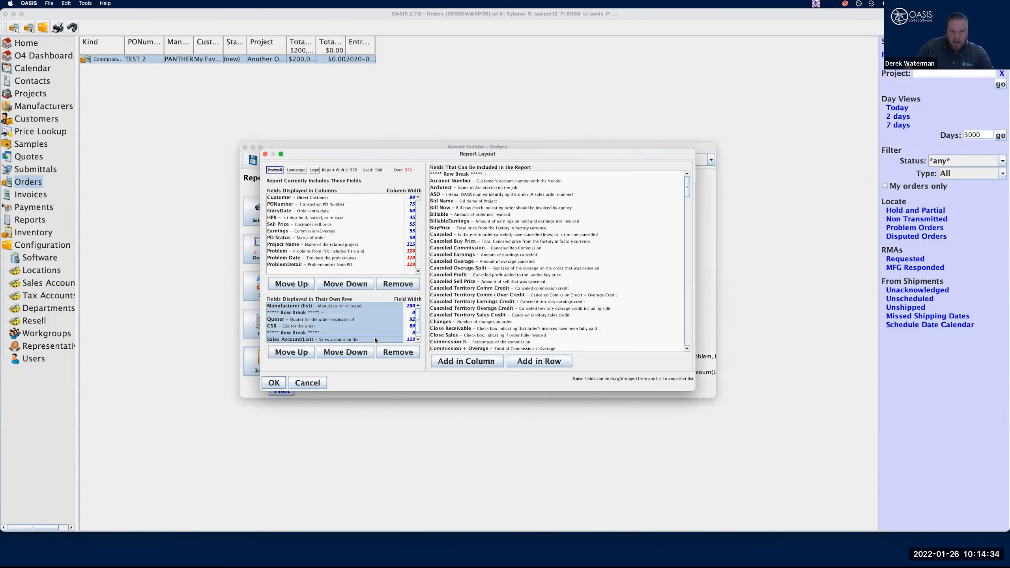
pyautogui.click(401, 356)
pyautogui.click(299, 307)
pyautogui.click(398, 354)
# Move Problem, Problem Date and ProblemDetail from the report's columns to the fields displayed in their own row
pyautogui.click(283, 265)
pyautogui.keyDown('shift'); pyautogui.click(290, 253); pyautogui.keyUp('shift')
pyautogui.moveTo(290, 253); pyautogui.dragTo(317, 313)
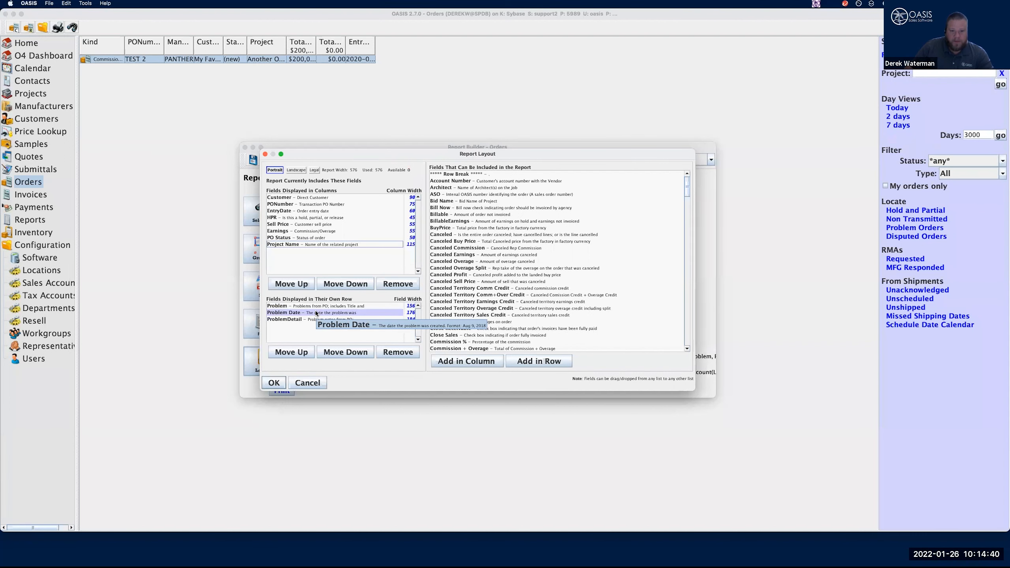
# Insert row breaks after Problem and after Problem Date in the own-row fields and accept the layout
pyautogui.click(449, 175)
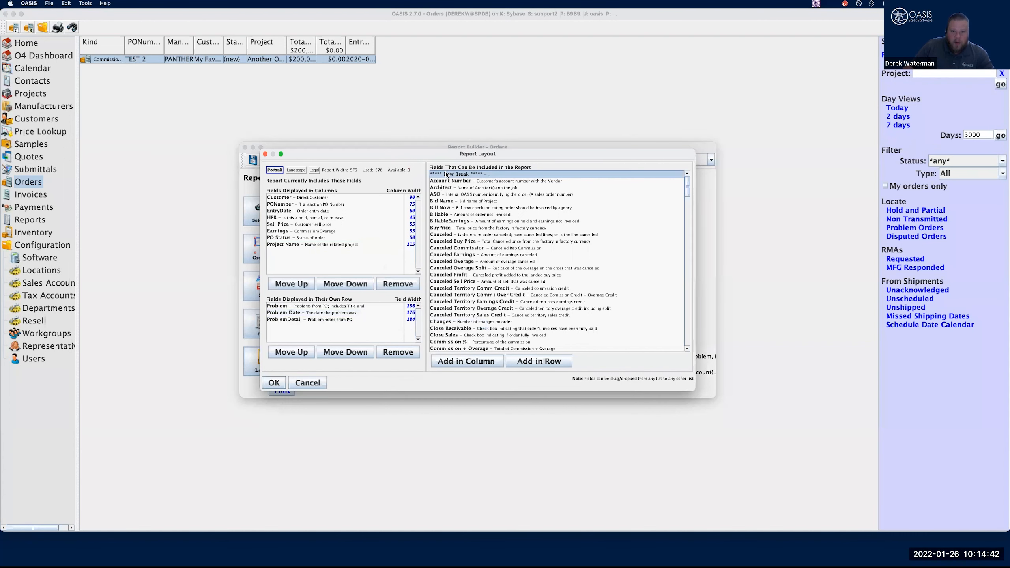
pyautogui.moveTo(446, 175); pyautogui.dragTo(350, 313)
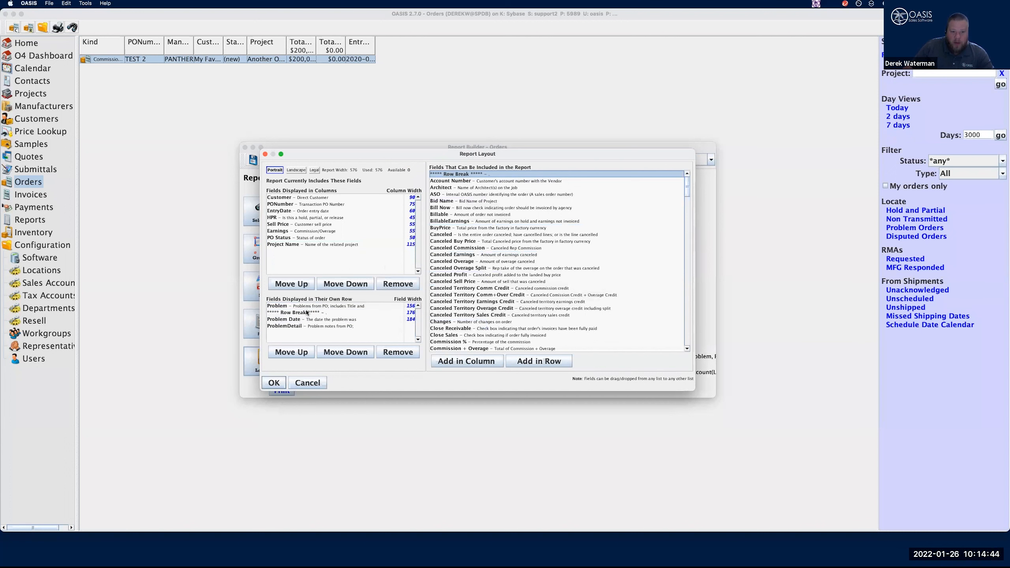
pyautogui.click(555, 268)
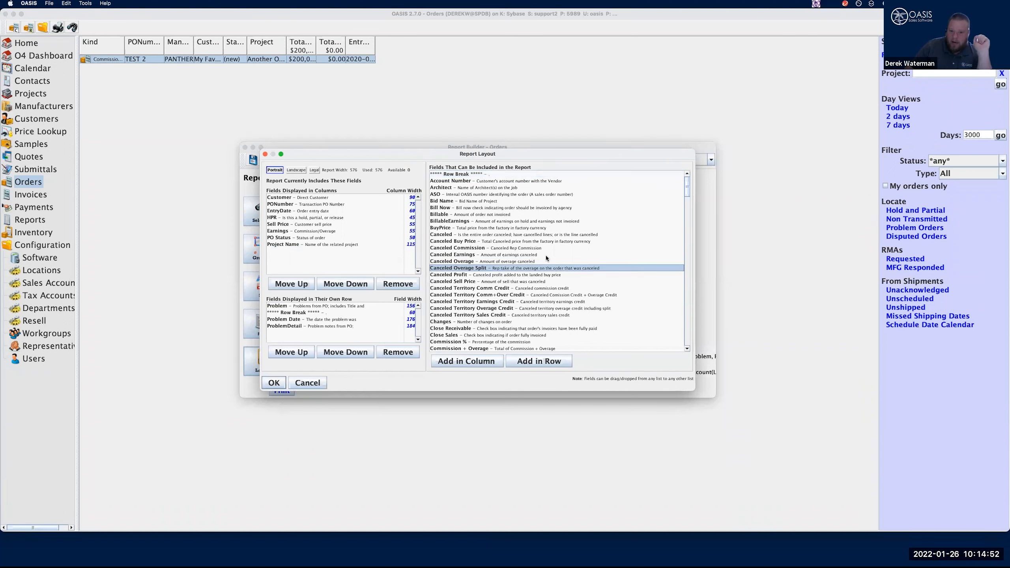
pyautogui.click(463, 175)
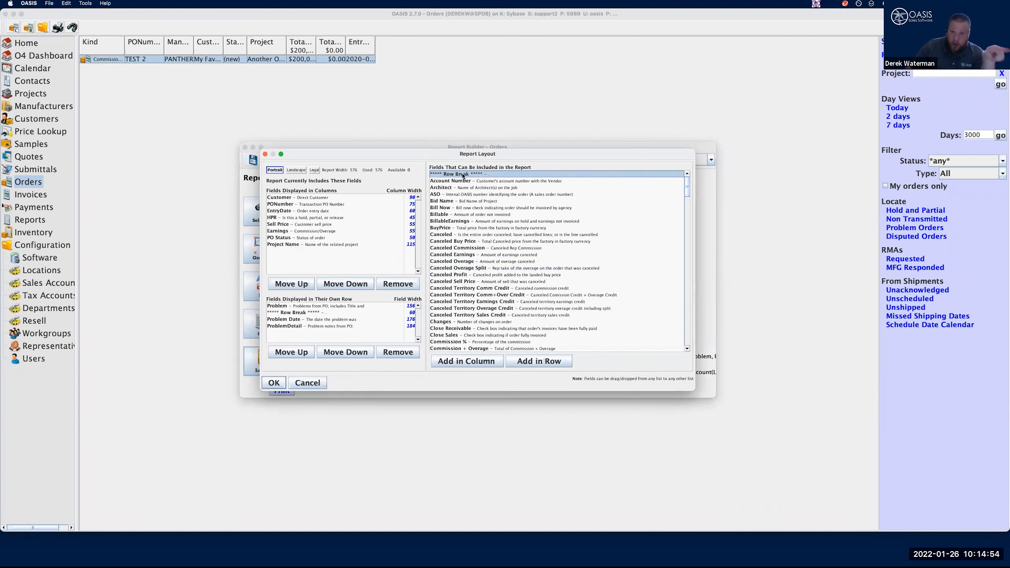
pyautogui.moveTo(463, 175); pyautogui.dragTo(339, 321)
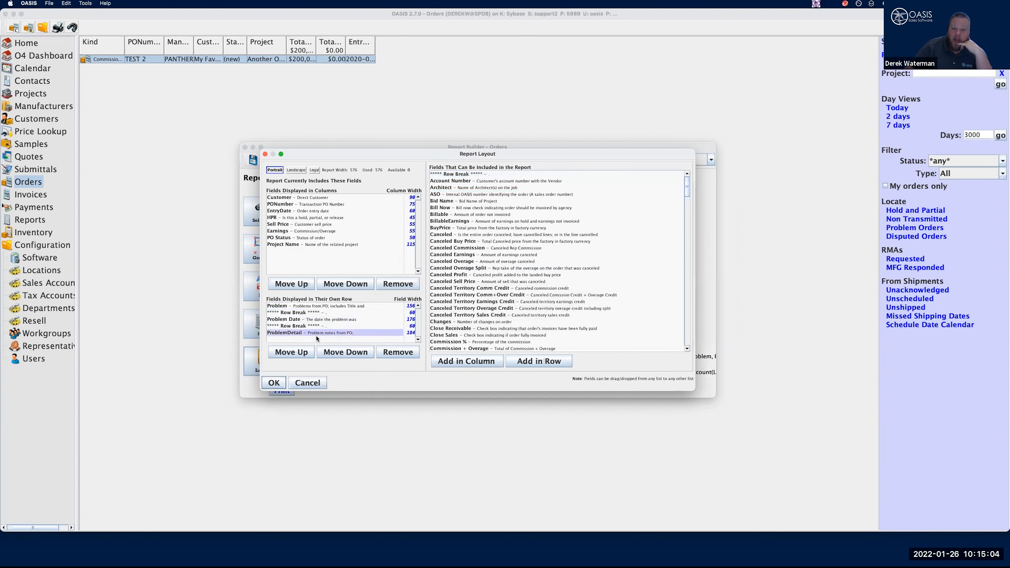
pyautogui.click(279, 387)
# Set the report output to PDF File and generate the Order Detail report
pyautogui.click(674, 162)
pyautogui.click(661, 192)
pyautogui.click(282, 391)
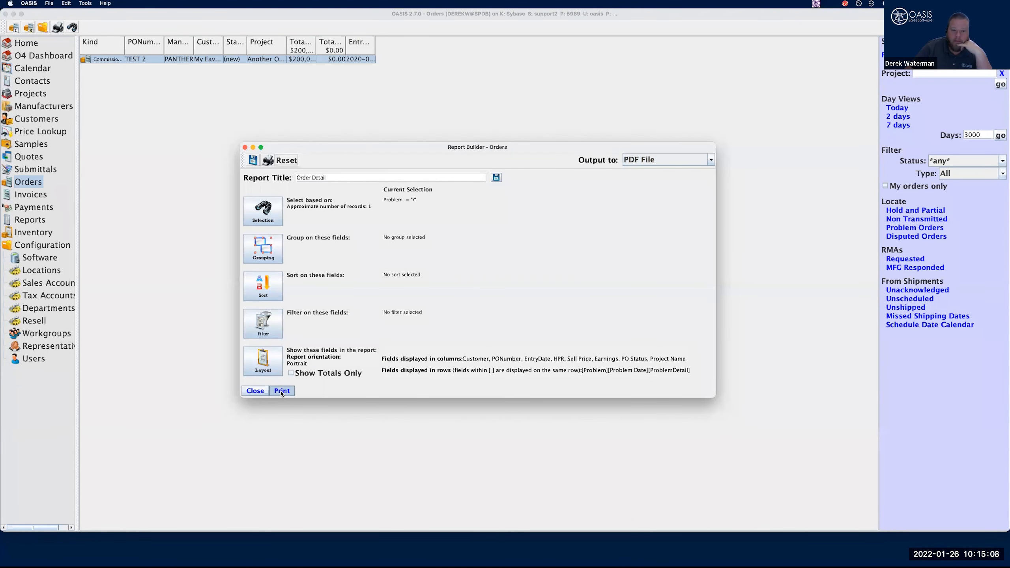
pyautogui.click(571, 343)
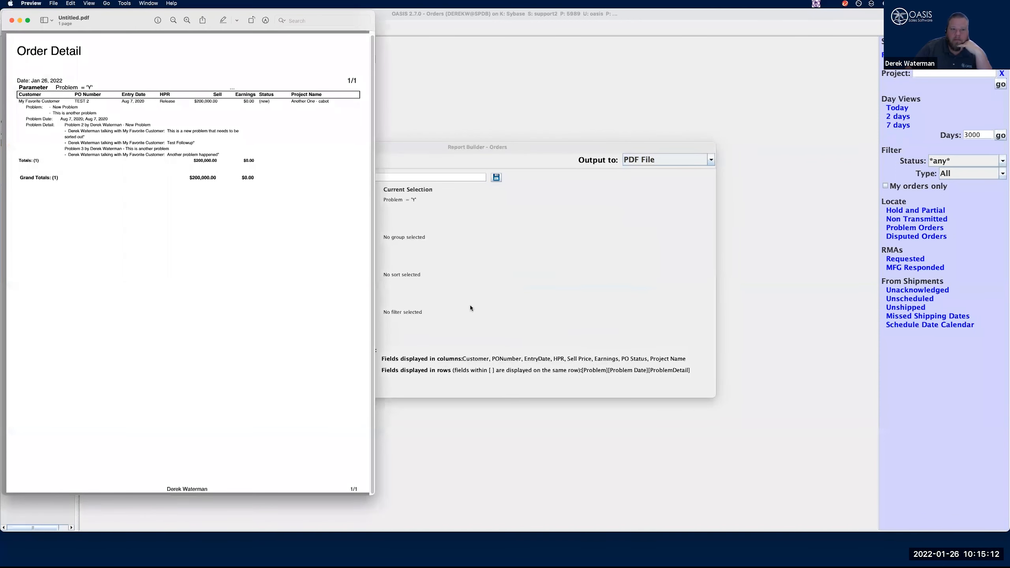
# Review the problem details in the enlarged PDF report and close both the PDF and the report builder
pyautogui.moveTo(374, 241); pyautogui.dragTo(722, 291)
pyautogui.scroll(10, 597, 233)
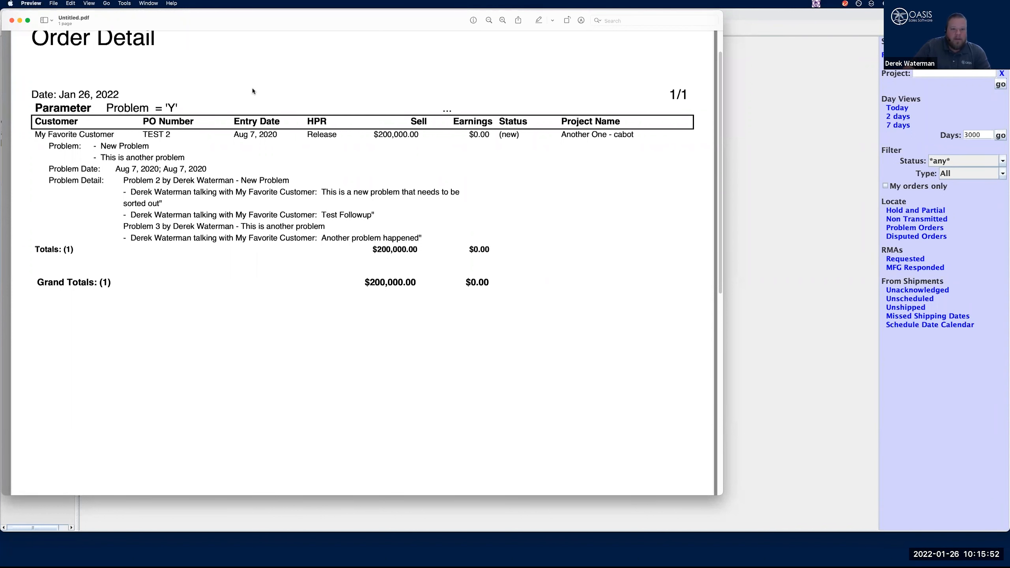
pyautogui.click(11, 20)
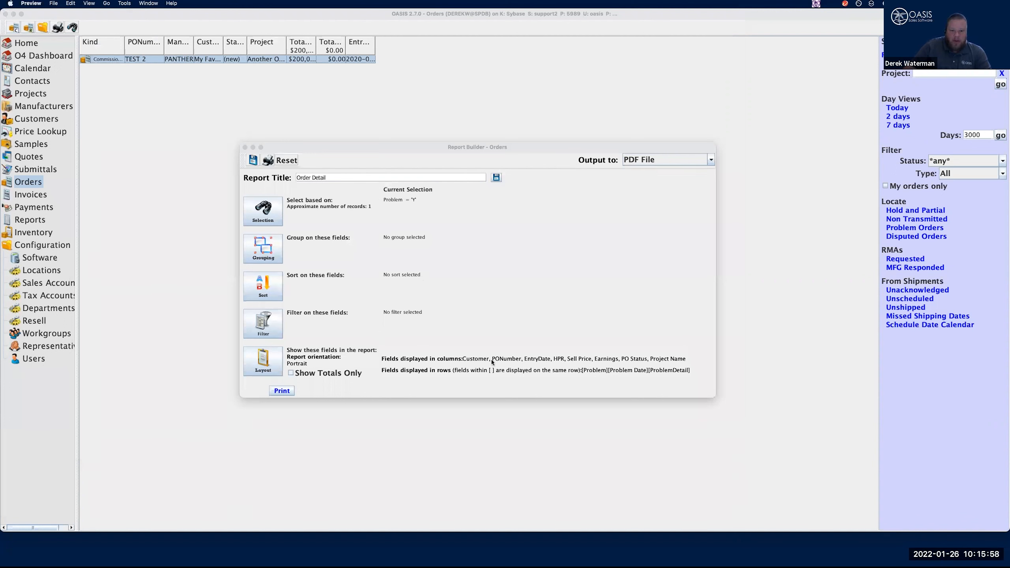
pyautogui.click(246, 147)
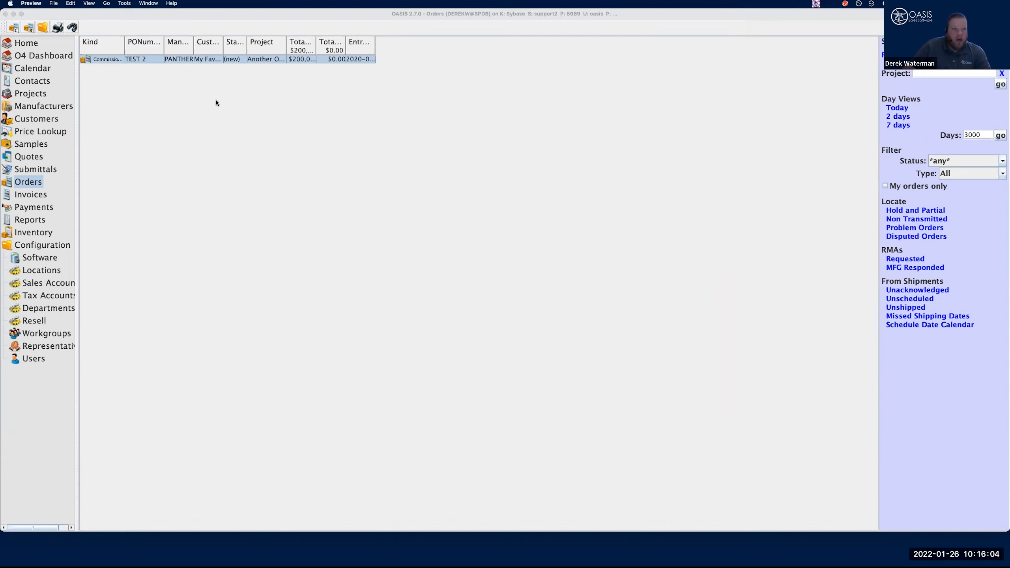
# Add the Problem Date field to the columns shown in the Orders list through its view preferences
pyautogui.click(41, 183)
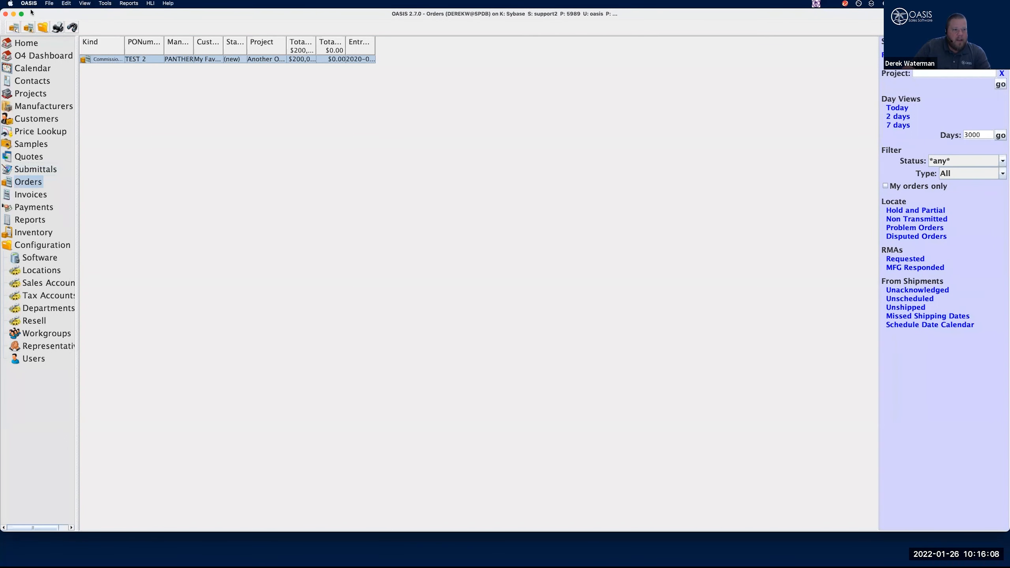
pyautogui.click(49, 3)
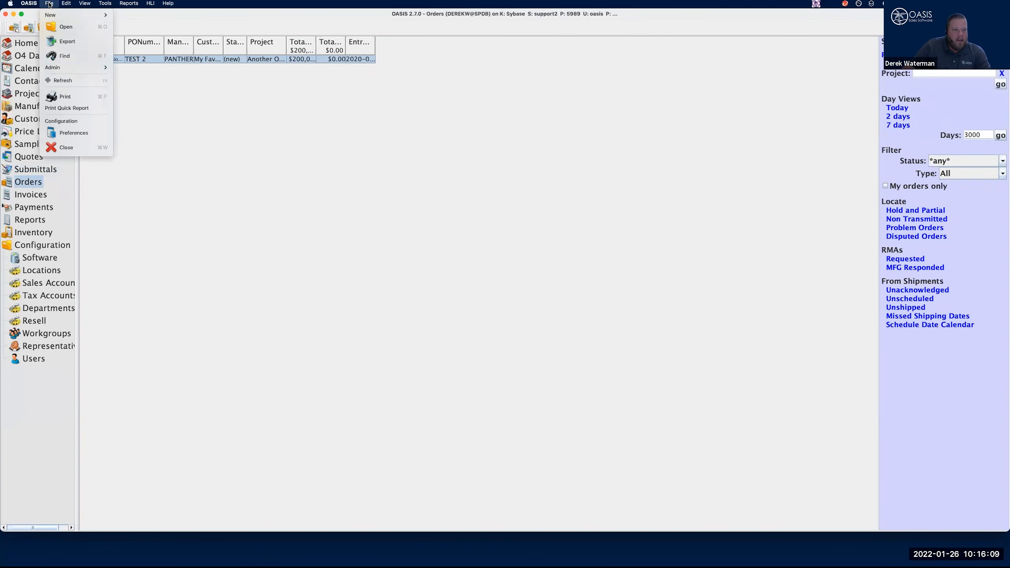
pyautogui.click(91, 132)
pyautogui.moveTo(605, 247); pyautogui.dragTo(609, 288)
pyautogui.click(512, 291)
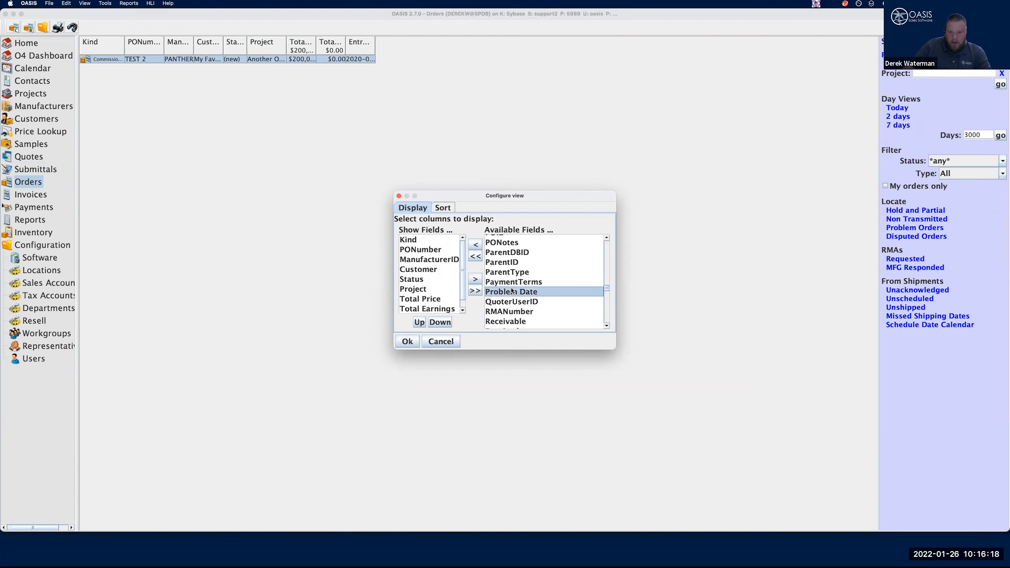
pyautogui.click(476, 245)
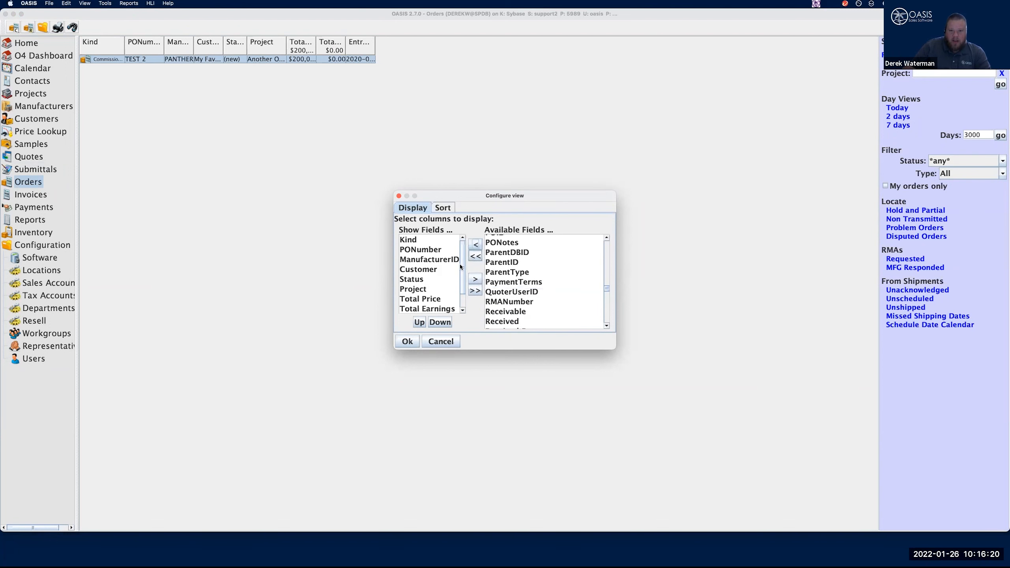
pyautogui.click(405, 342)
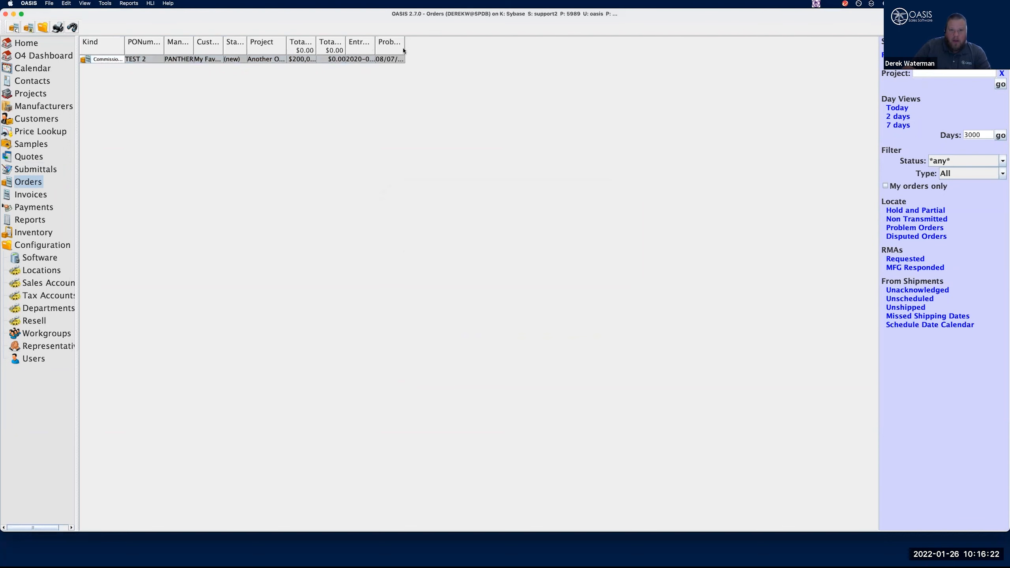
# Locate the problem orders again, widen the Problem Date column and sort the list by it
pyautogui.moveTo(405, 48); pyautogui.dragTo(460, 42)
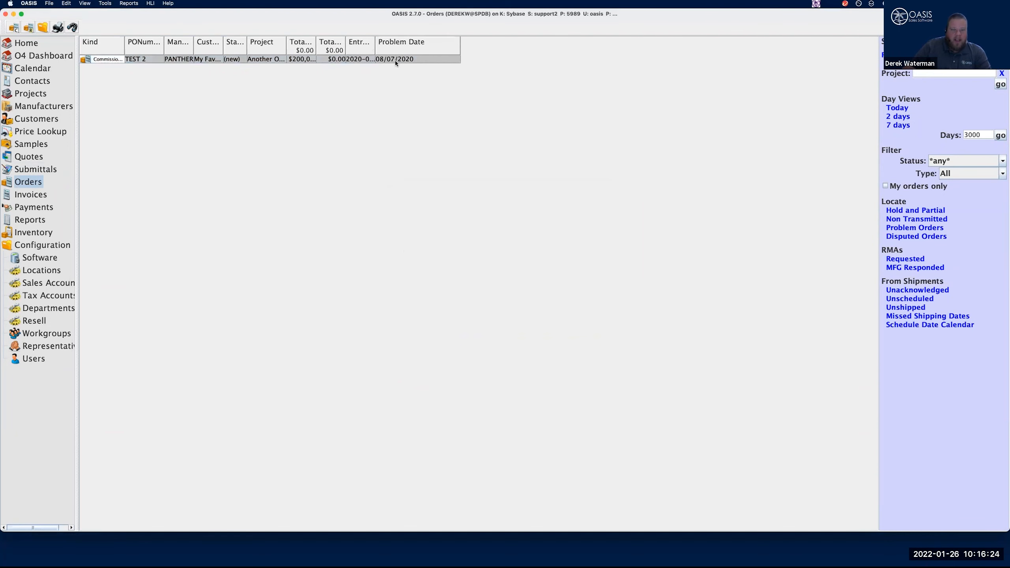
pyautogui.click(911, 230)
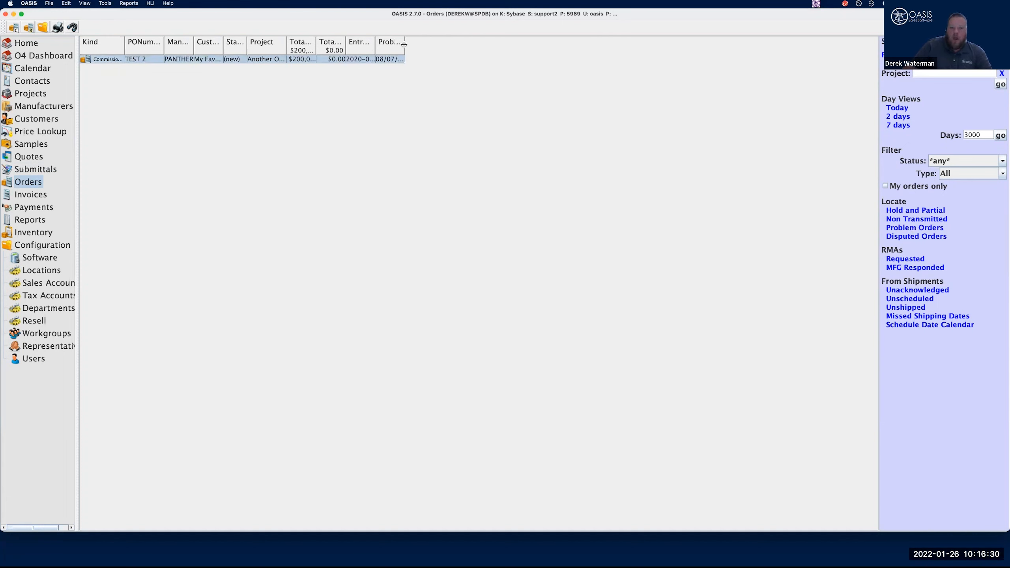
pyautogui.moveTo(404, 45); pyautogui.dragTo(439, 45)
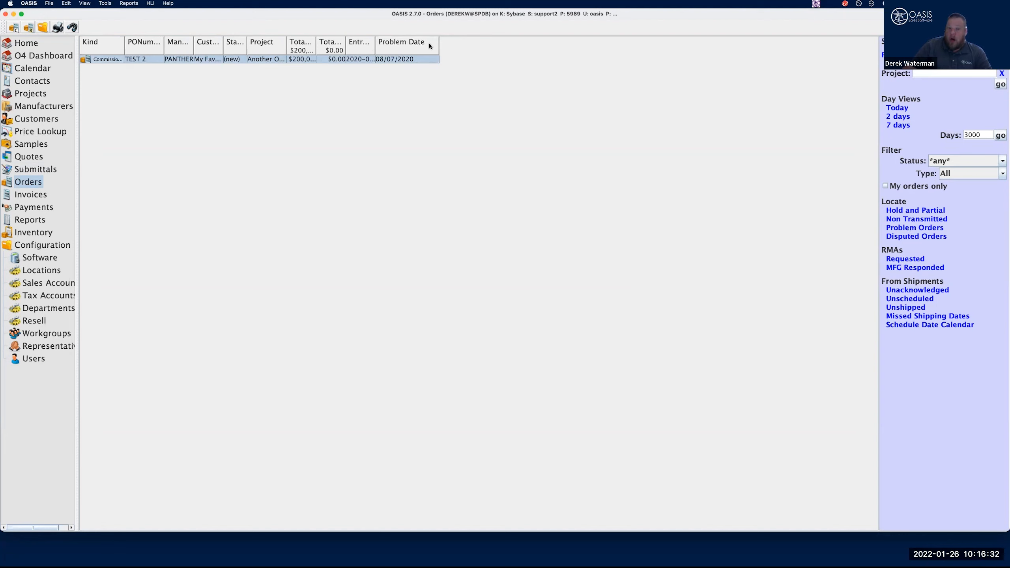
pyautogui.click(400, 43)
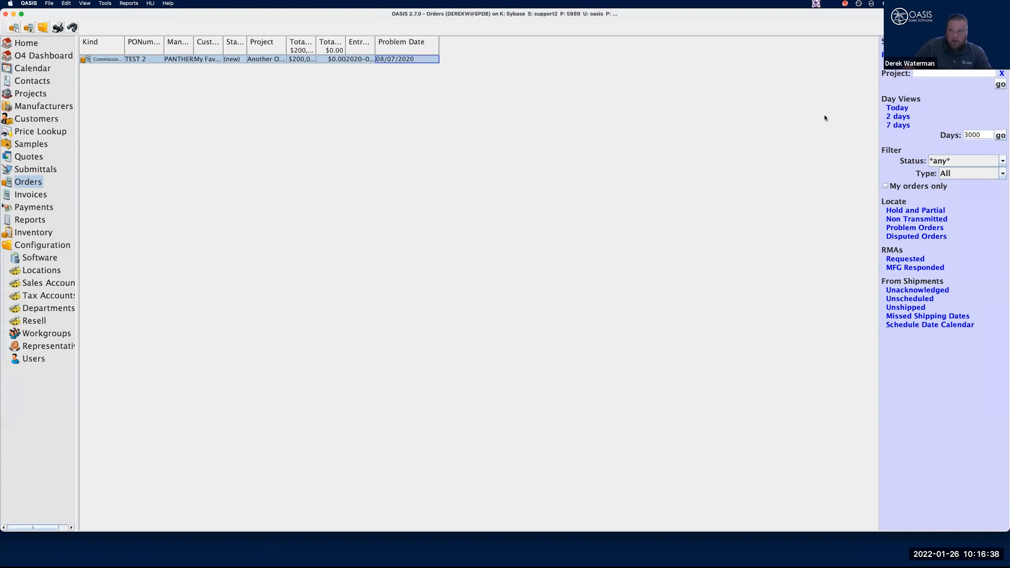
# List the orders for today, 2 days, 7 days and finally the last 3000 days
pyautogui.click(901, 108)
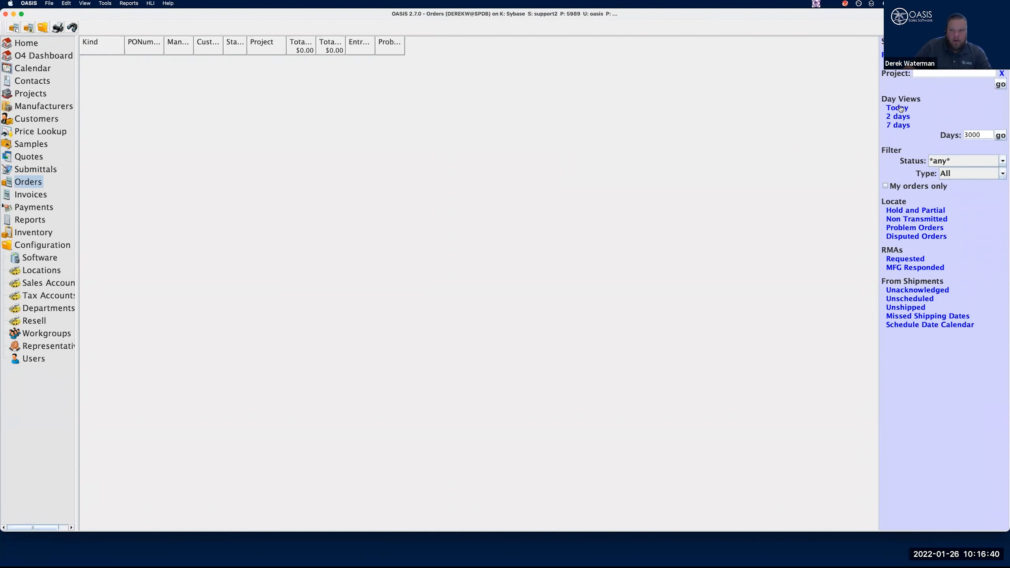
pyautogui.click(900, 117)
pyautogui.click(901, 125)
pyautogui.click(1001, 136)
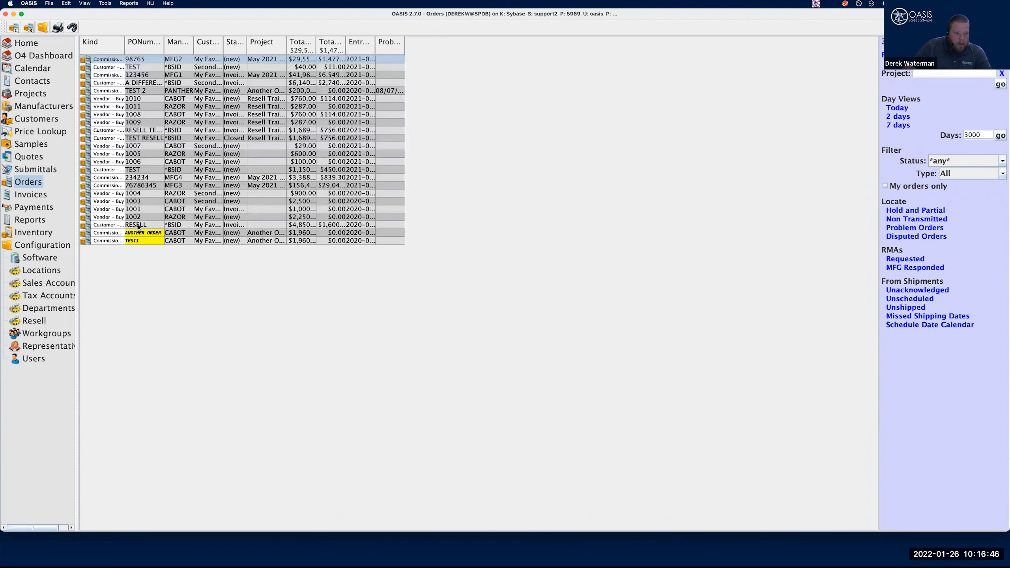
# Add an unresolved, blank follow-up with the Manufacturer2 contact to the MFG2 order's Wrong Ship Address problem, then save and close the order
pyautogui.click(145, 61)
pyautogui.doubleClick(146, 60)
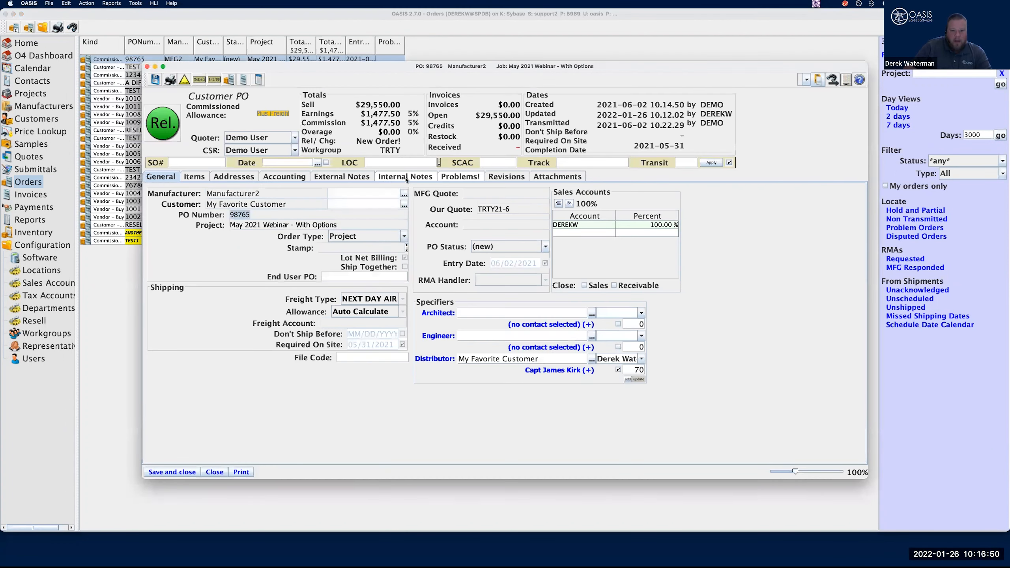
pyautogui.click(457, 175)
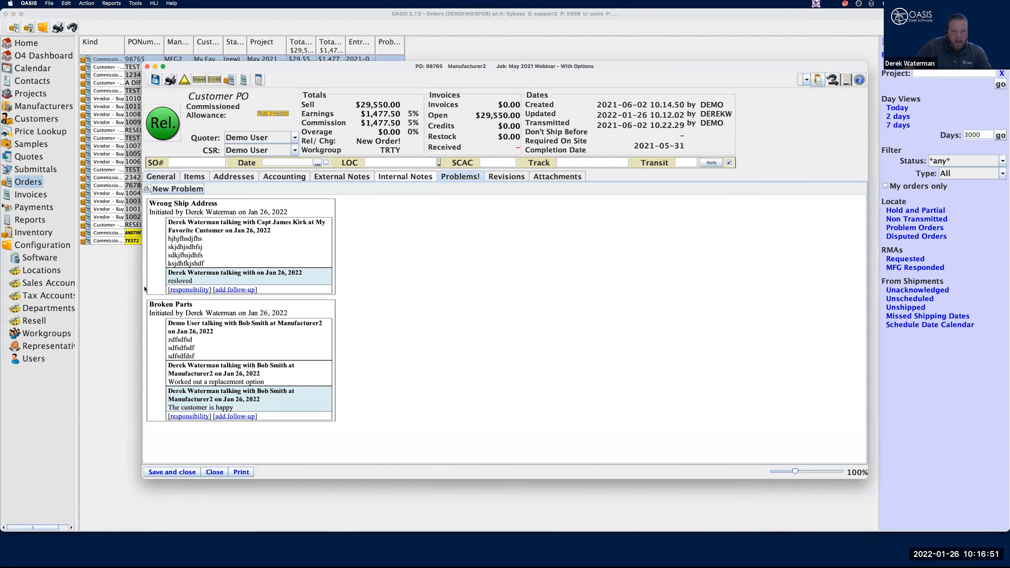
pyautogui.click(235, 289)
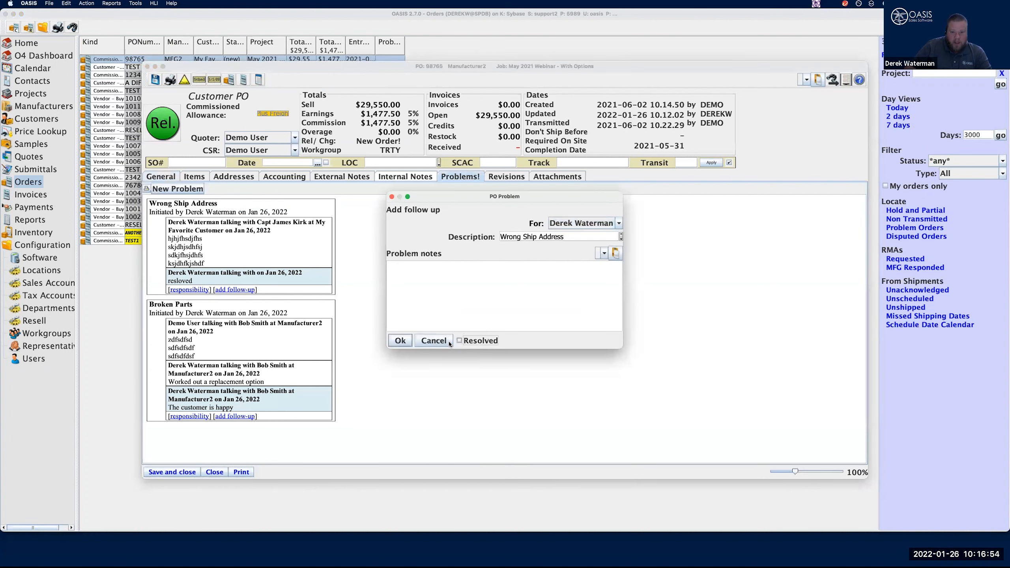
pyautogui.click(398, 341)
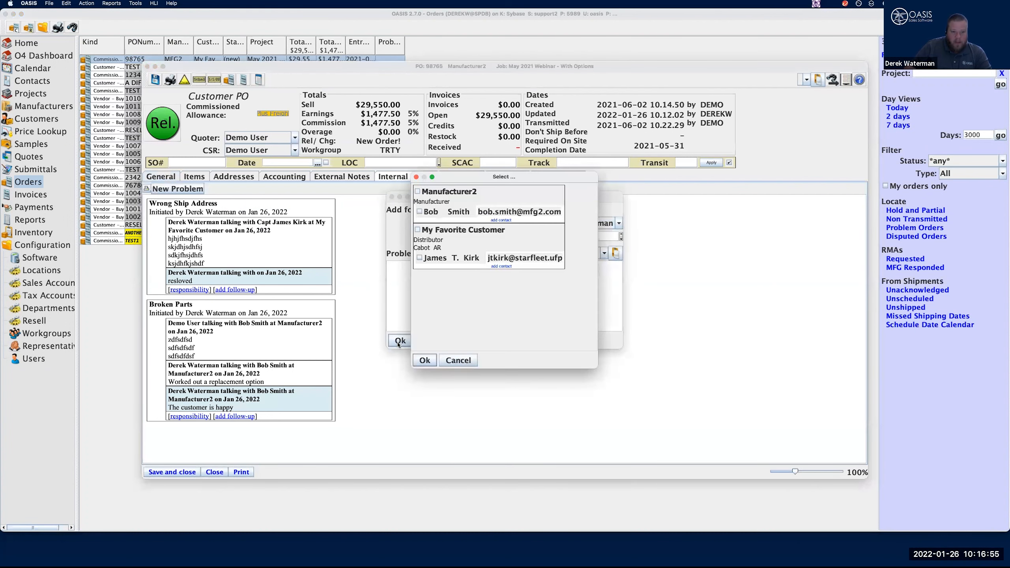
pyautogui.click(420, 213)
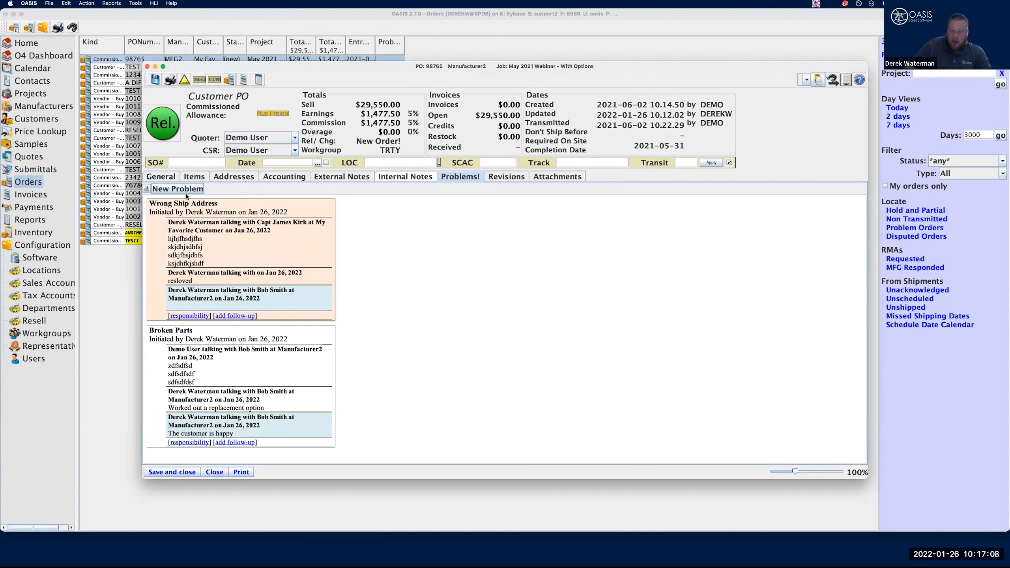
pyautogui.click(189, 472)
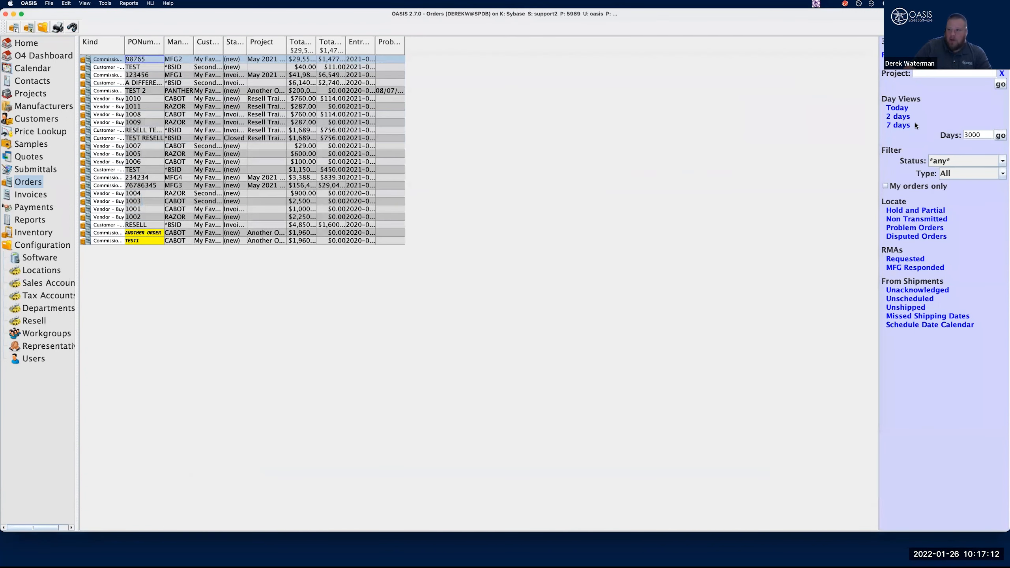
# List the current problem orders and sort them by the widened Problem Date column
pyautogui.click(910, 228)
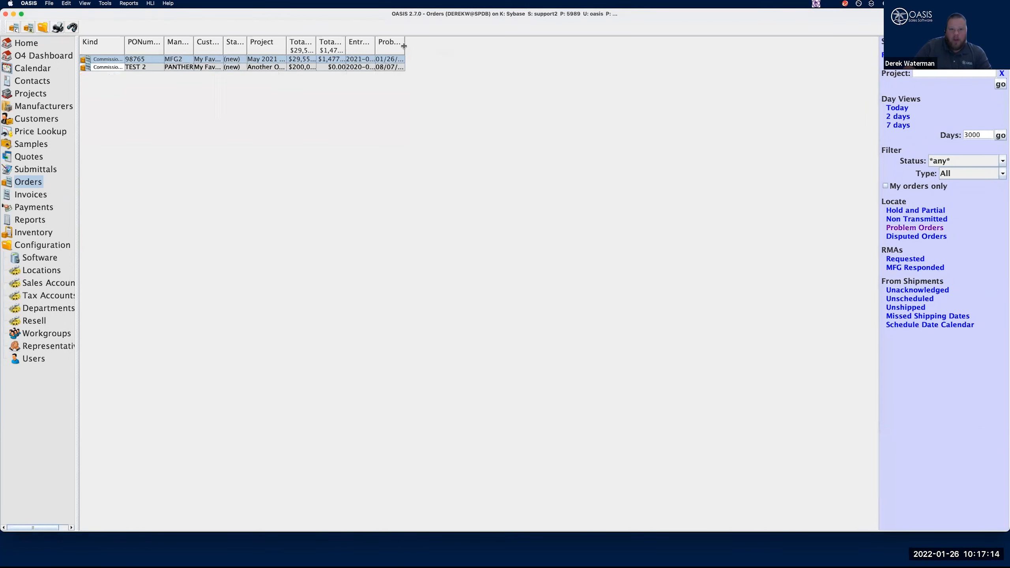
pyautogui.moveTo(413, 47); pyautogui.dragTo(466, 47)
pyautogui.click(426, 46)
pyautogui.click(426, 45)
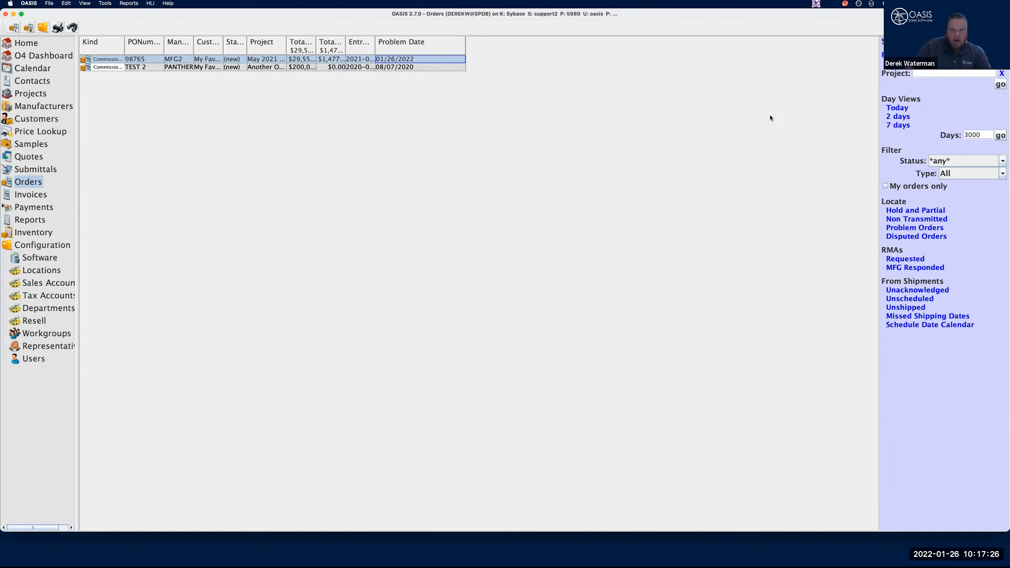
# Start a Customizable Order Listing report and limit its selection to orders with problems
pyautogui.click(136, 3)
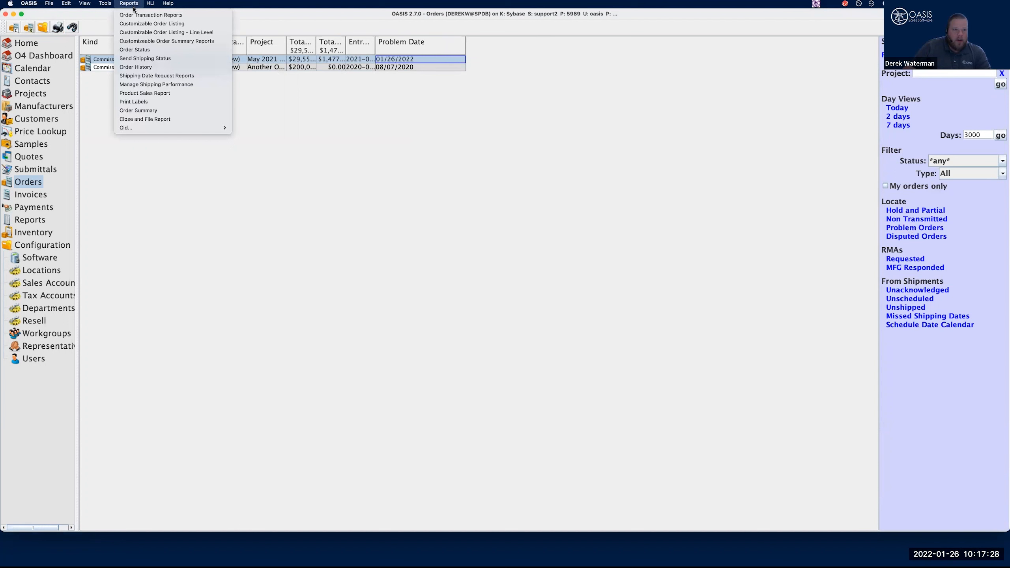
pyautogui.click(146, 24)
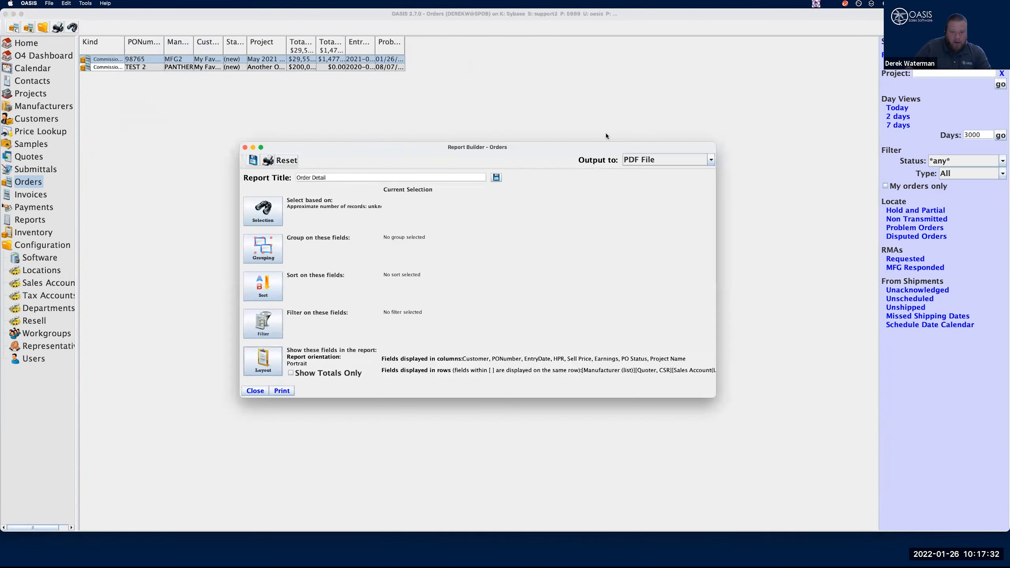
pyautogui.click(263, 210)
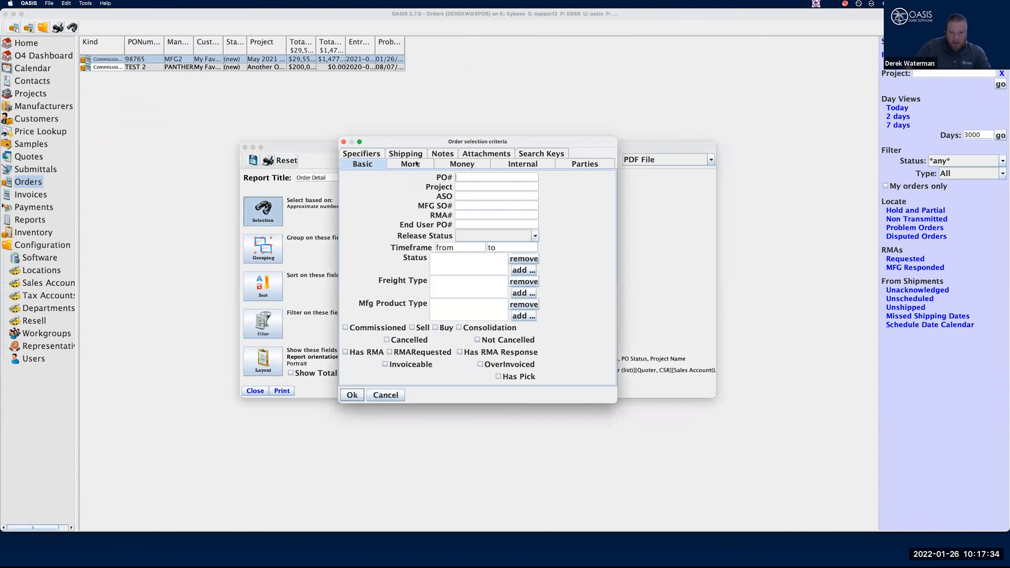
pyautogui.click(410, 163)
pyautogui.click(388, 320)
pyautogui.click(352, 396)
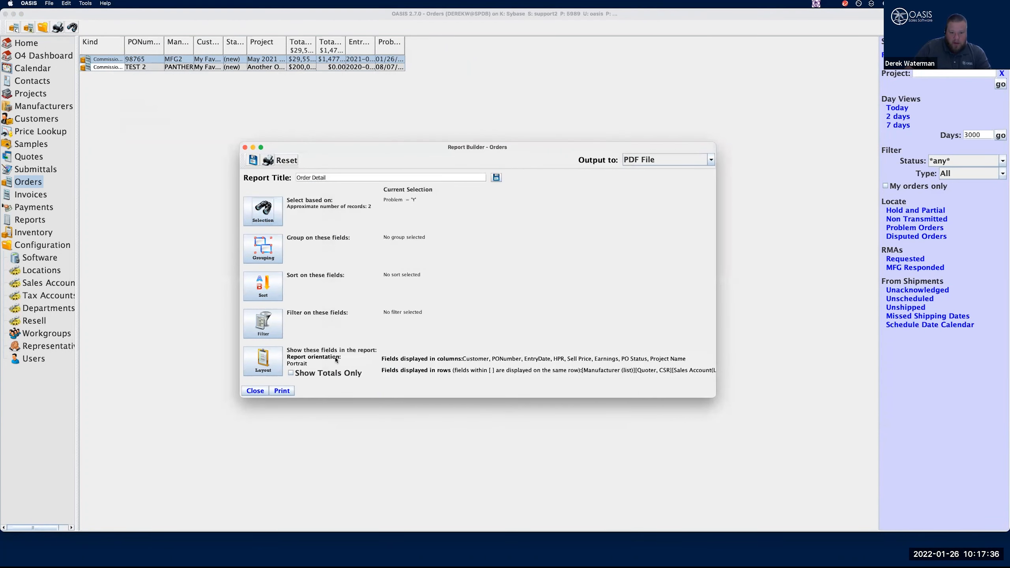
# Replace all own-row fields in the report layout with Problem, Problem Date and ProblemDetail
pyautogui.click(277, 366)
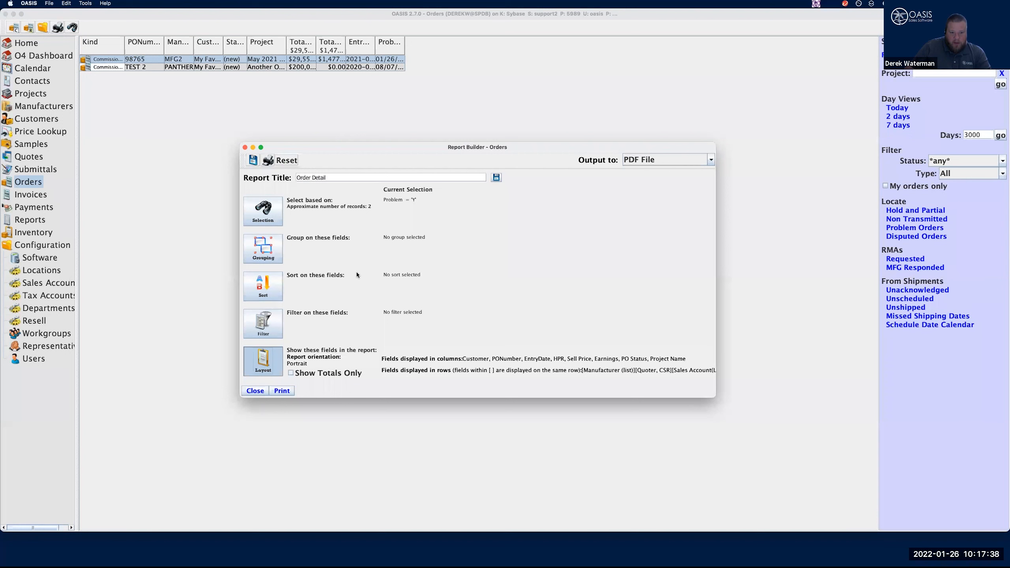
pyautogui.scroll(-20, 527, 321)
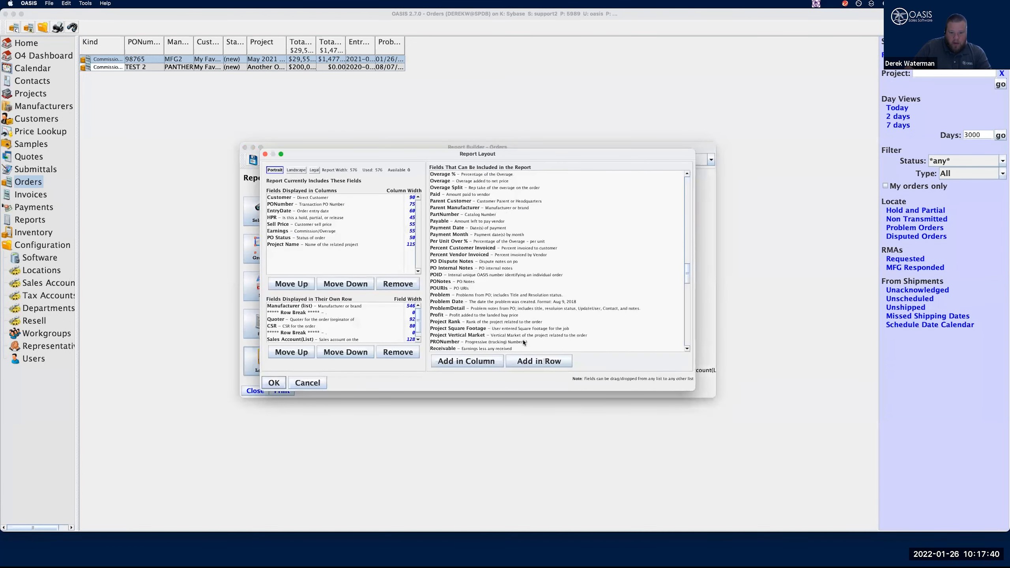
pyautogui.scroll(-15, 524, 342)
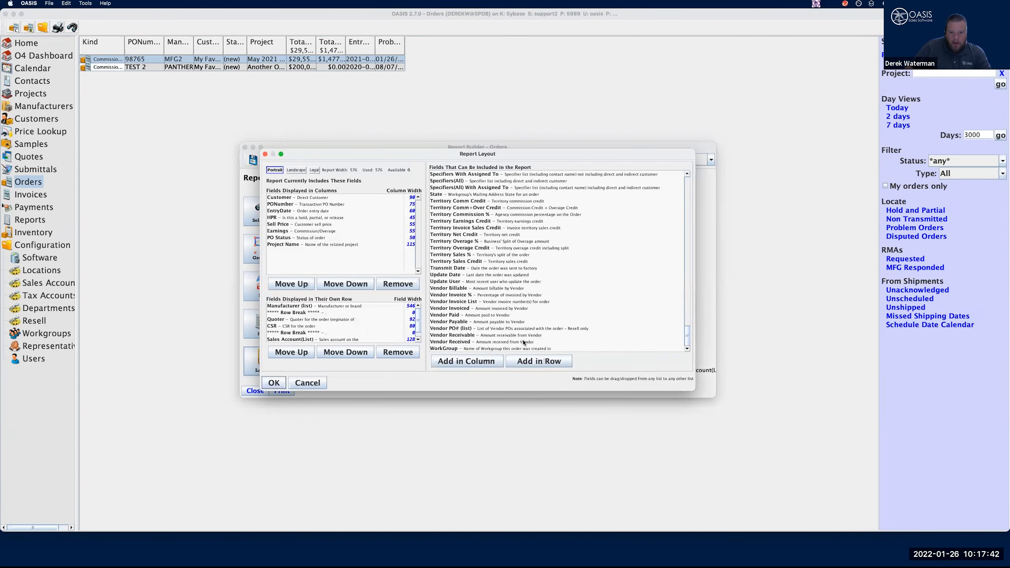
pyautogui.scroll(20, 524, 343)
pyautogui.click(318, 326)
pyautogui.click(352, 333)
pyautogui.click(309, 314)
pyautogui.click(309, 307)
pyautogui.click(312, 321)
pyautogui.scroll(-1, 313, 322)
pyautogui.click(308, 340)
pyautogui.hotkey('ctrl', 'a')
pyautogui.click(399, 353)
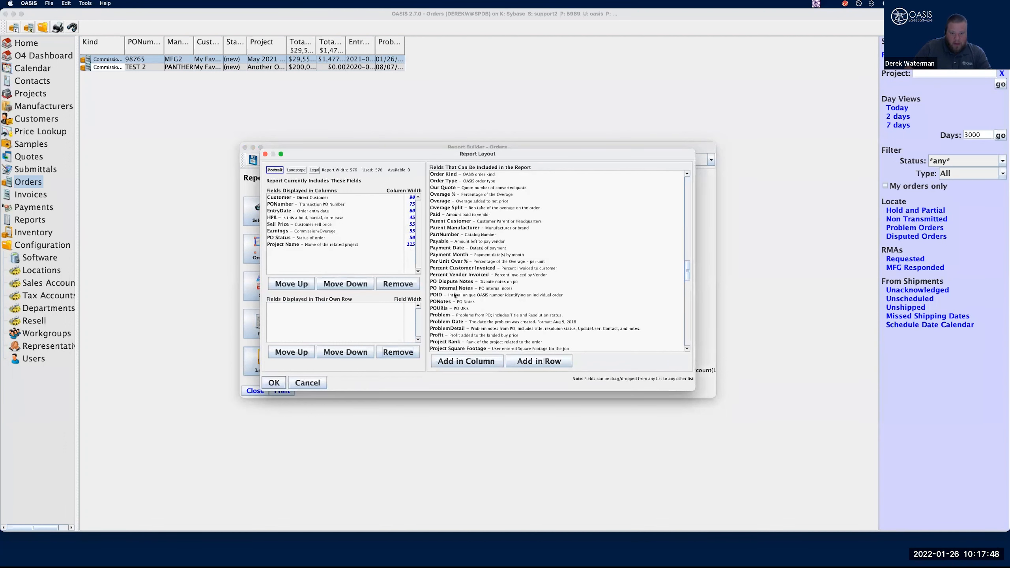
pyautogui.moveTo(449, 316); pyautogui.dragTo(359, 332)
# Insert row breaks after Problem and after Problem Date, removing the Account Number field added by mistake
pyautogui.scroll(20, 457, 183)
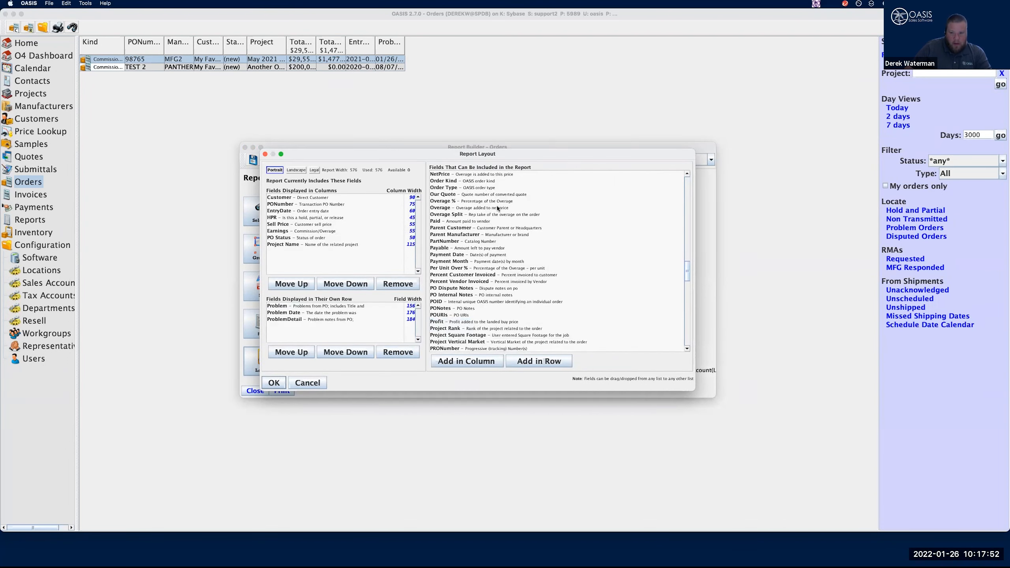
pyautogui.click(462, 175)
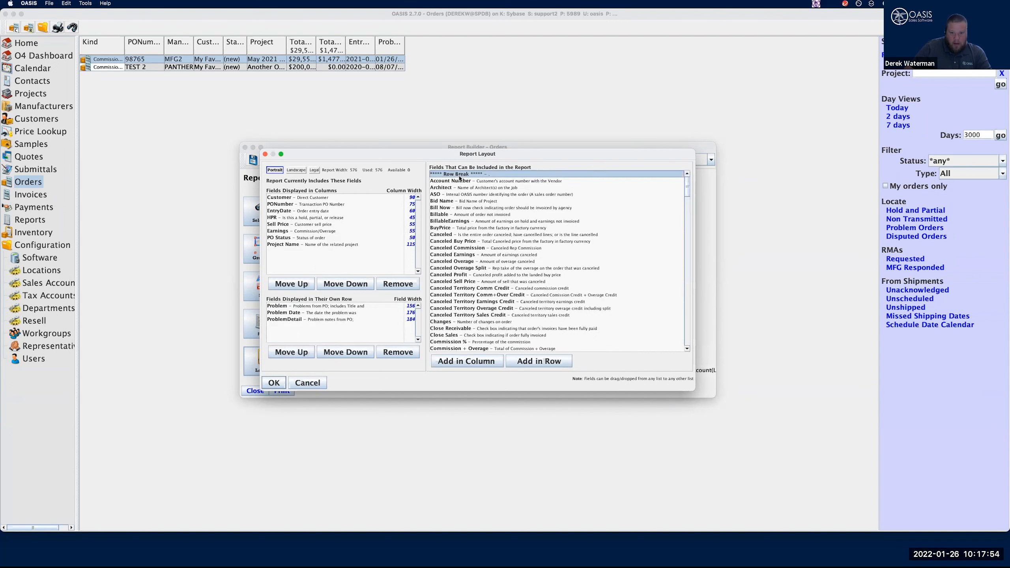
pyautogui.moveTo(461, 176); pyautogui.dragTo(332, 310)
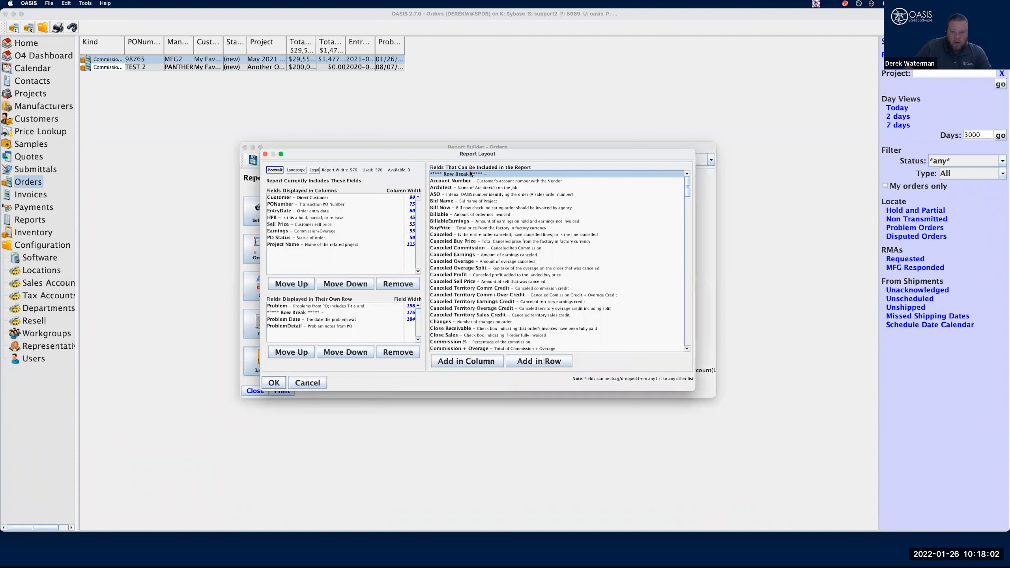
pyautogui.moveTo(472, 180); pyautogui.dragTo(314, 316)
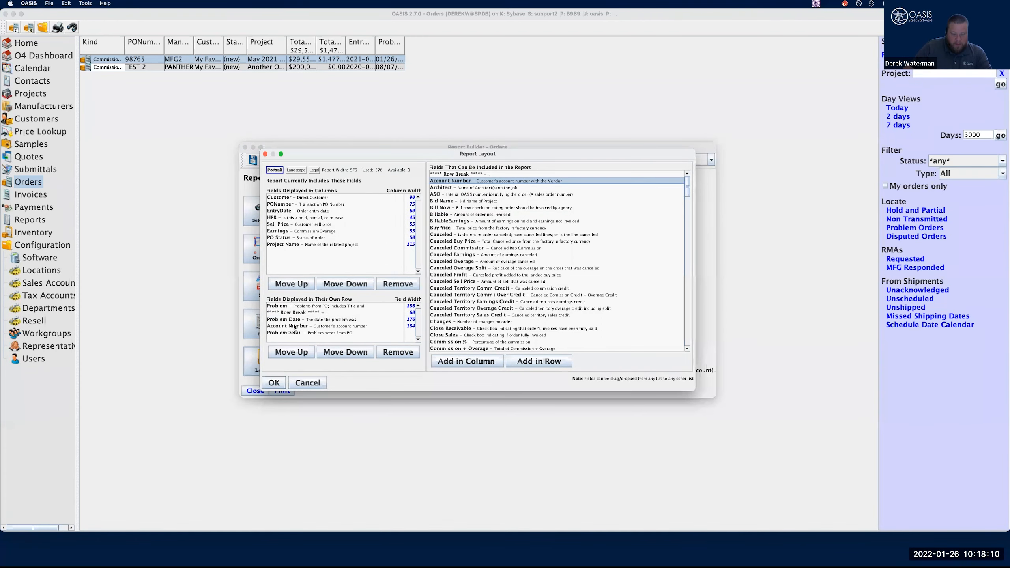
pyautogui.moveTo(295, 328); pyautogui.dragTo(295, 328)
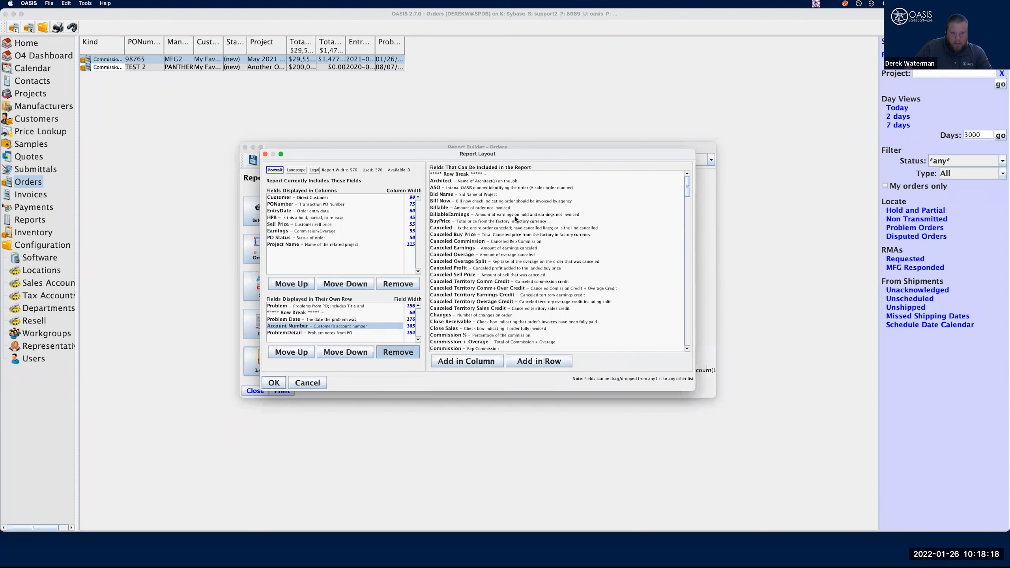
pyautogui.moveTo(454, 176); pyautogui.dragTo(321, 318)
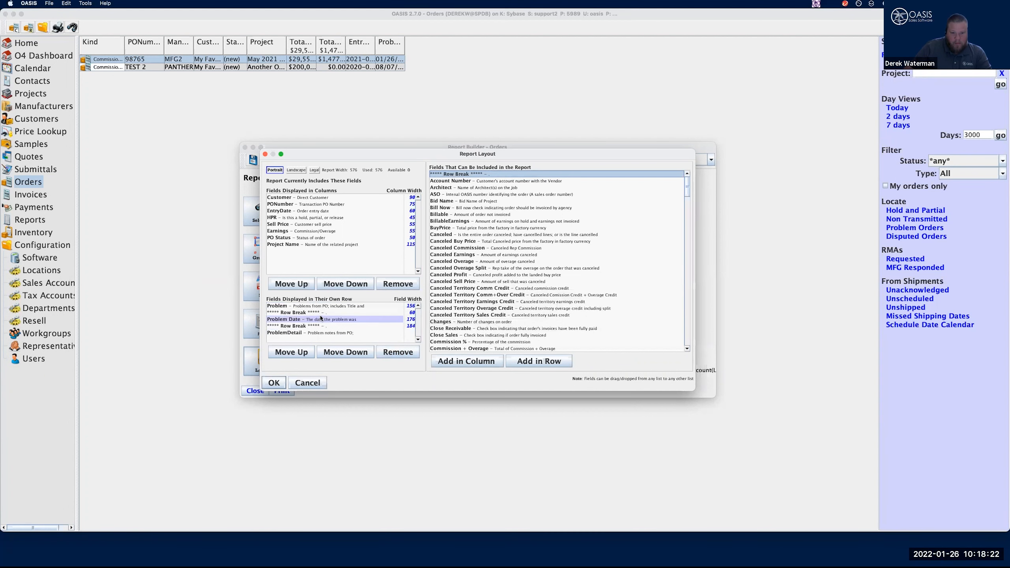
# Accept the report layout and generate the Order Detail report as a PDF
pyautogui.click(274, 383)
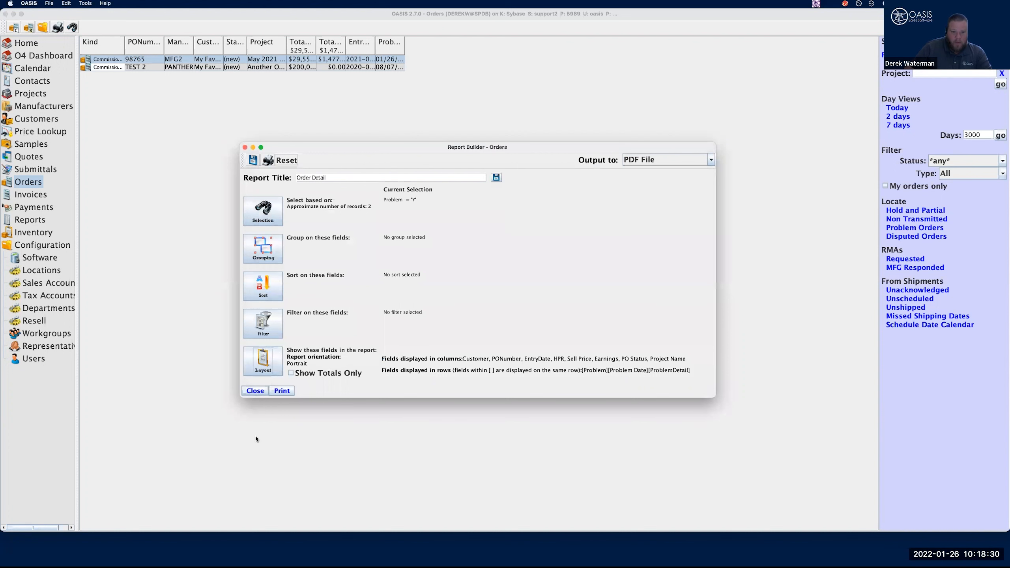
pyautogui.click(283, 391)
pyautogui.click(578, 345)
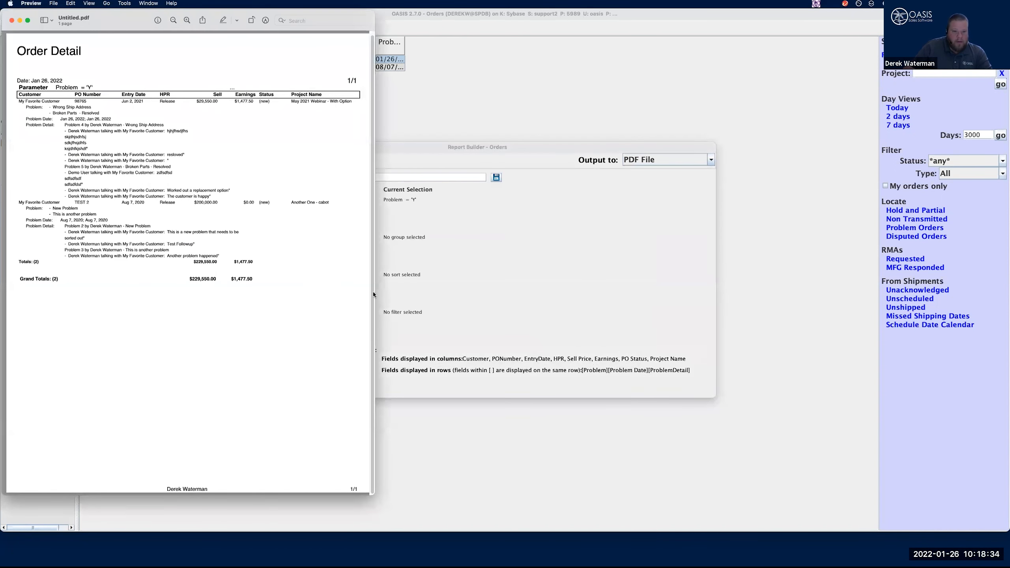
# Enlarge the Order Detail PDF to read its problem details, and close it along with the report builder
pyautogui.doubleClick(373, 294)
pyautogui.scroll(10, 561, 302)
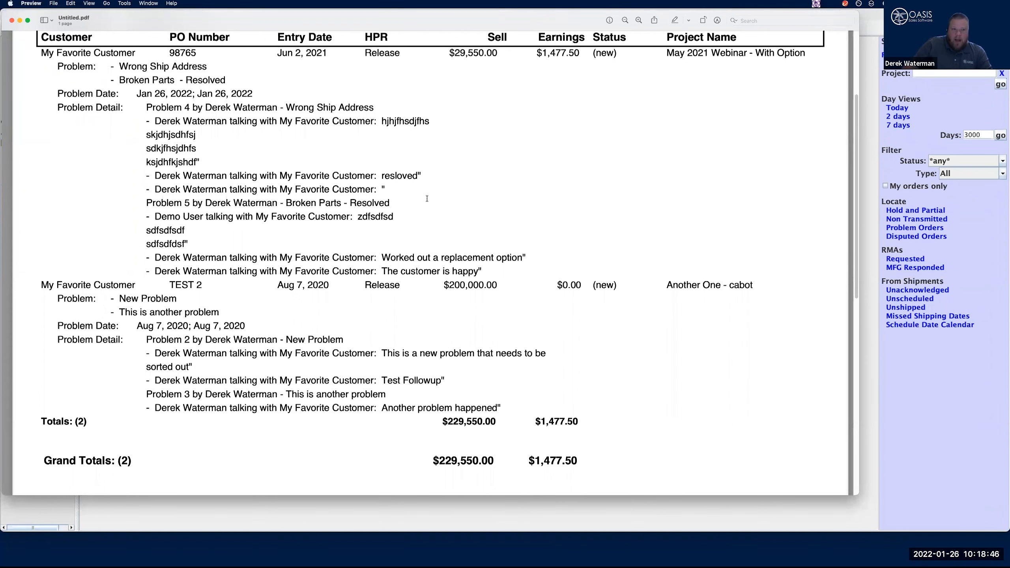
pyautogui.scroll(5, 119, 52)
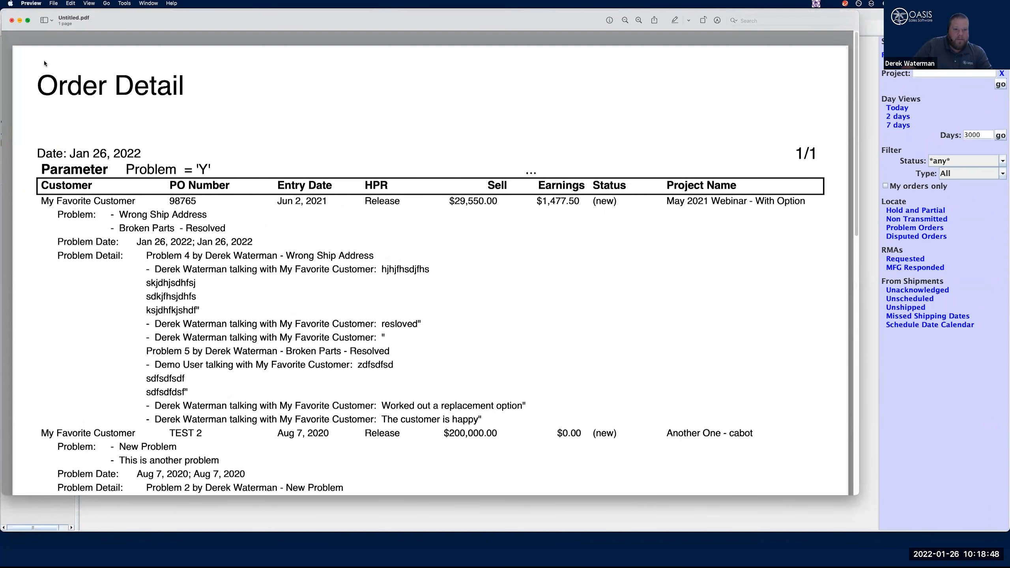
pyautogui.press('super+w')
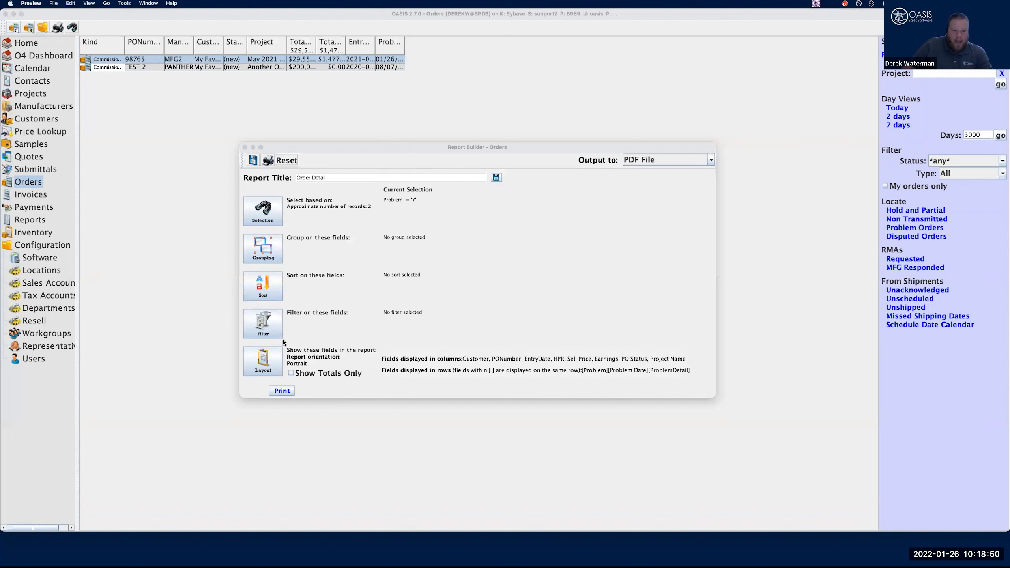
pyautogui.click(245, 147)
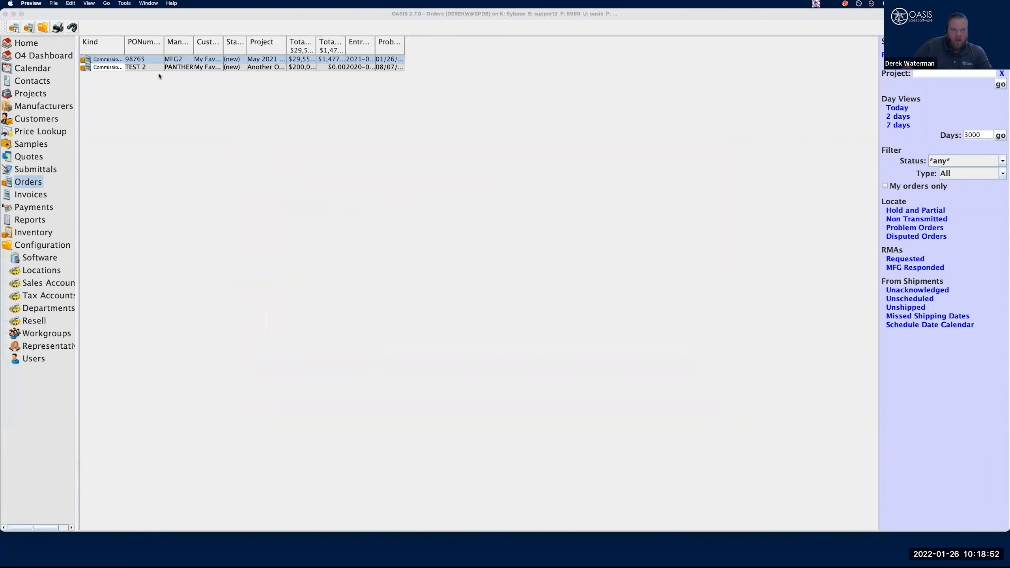
# In the May 2021 Webinar order's Wrong Ship Address problem, try assigning $250 responsibility each to Agency and Factory, without keeping it
pyautogui.doubleClick(146, 60)
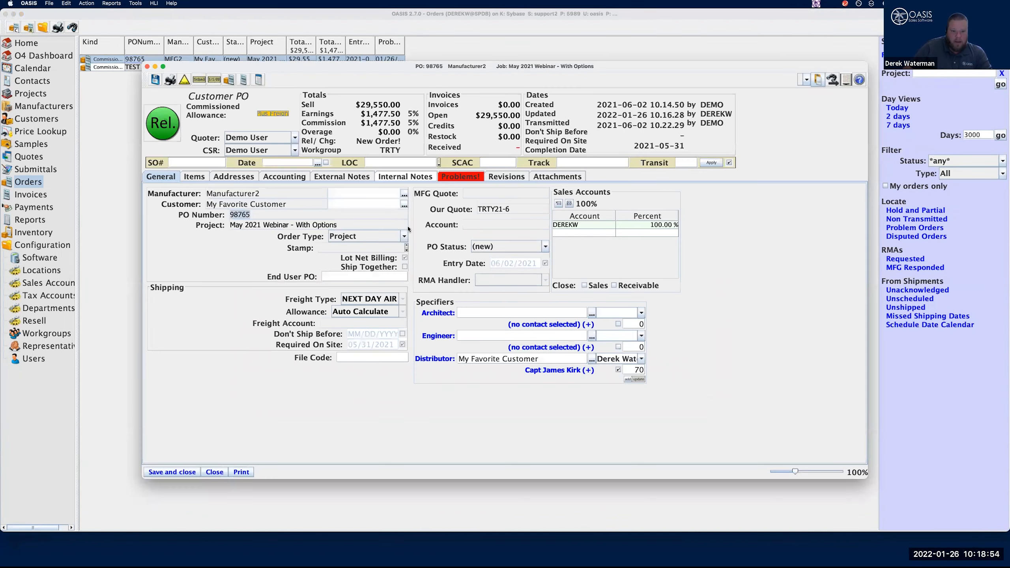
pyautogui.click(462, 177)
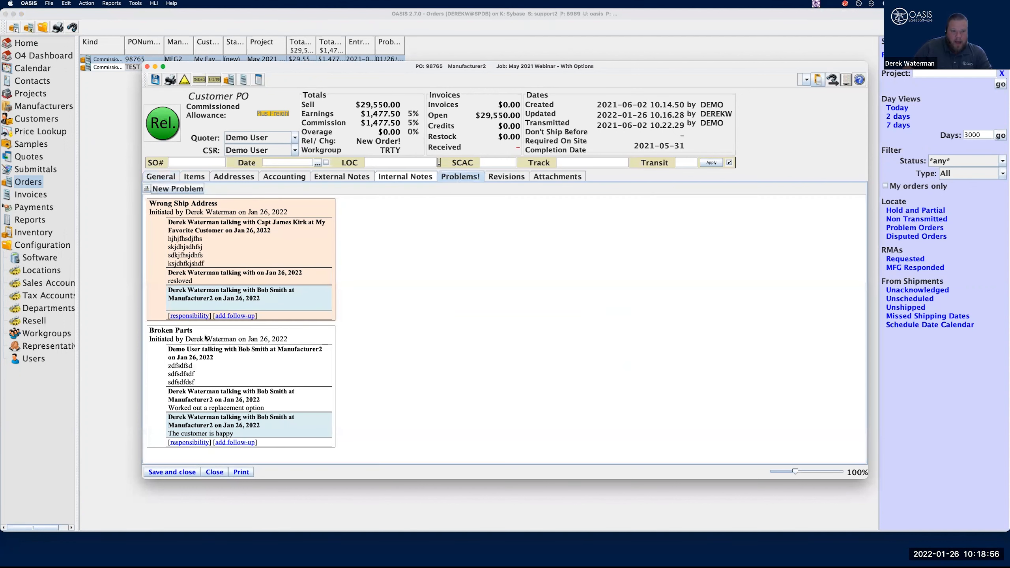
pyautogui.click(194, 318)
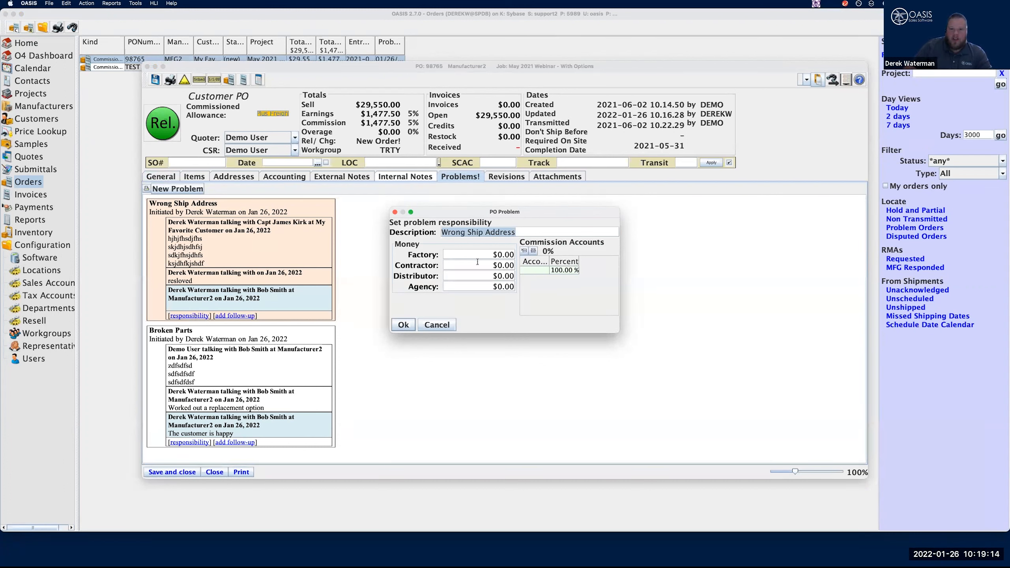
pyautogui.click(473, 287)
pyautogui.write('250')
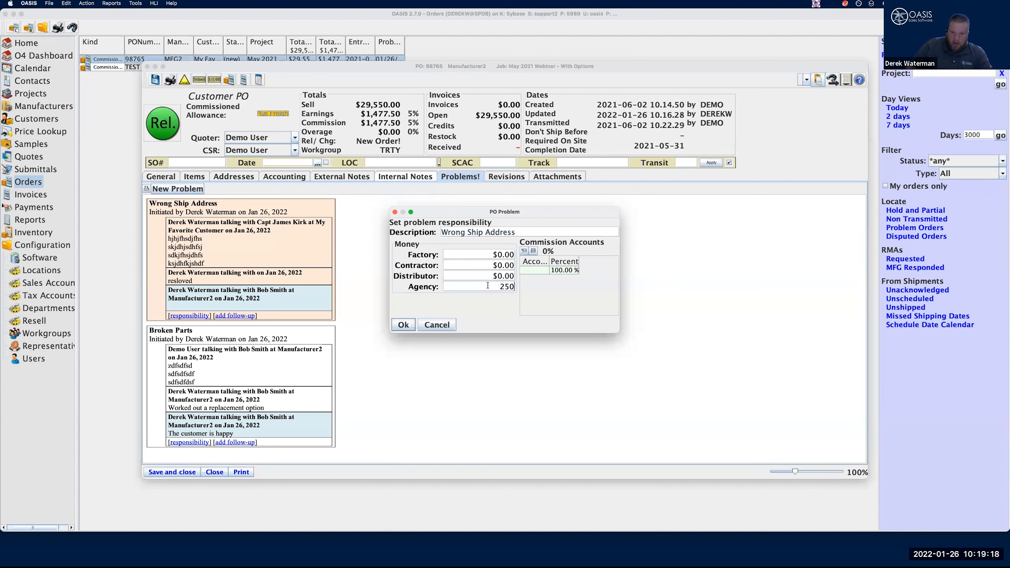
pyautogui.click(486, 255)
pyautogui.write('250')
pyautogui.press('Tab')
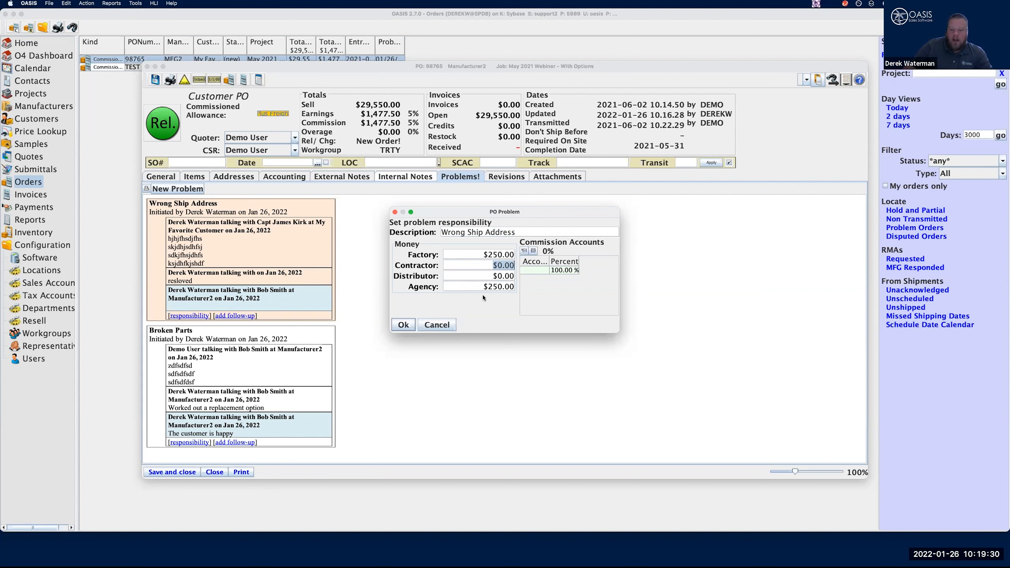
pyautogui.click(437, 325)
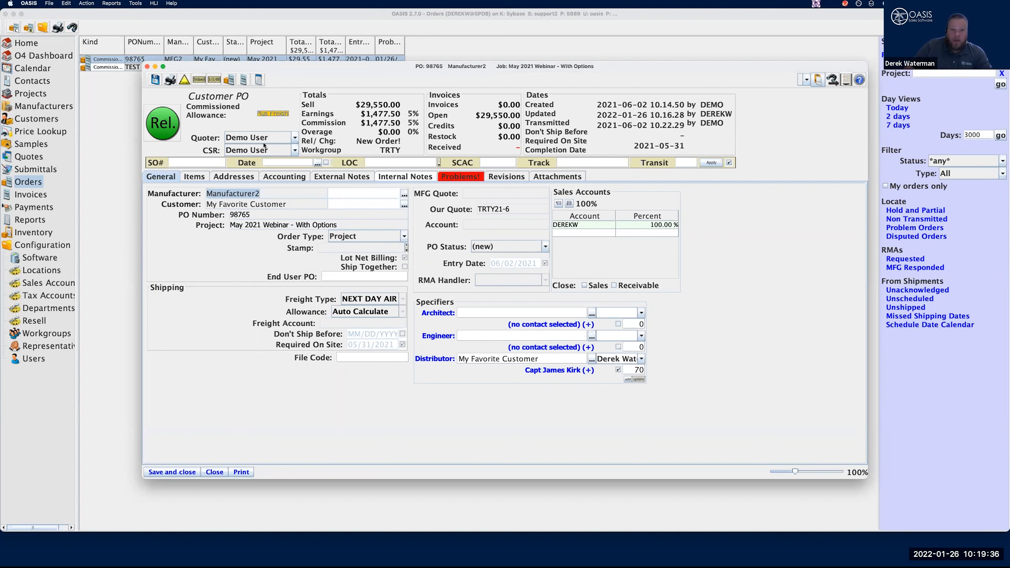
# Try adding a salesperson's commission account to the Wrong Ship Address problem's responsibility, cancel it and close the order
pyautogui.click(475, 177)
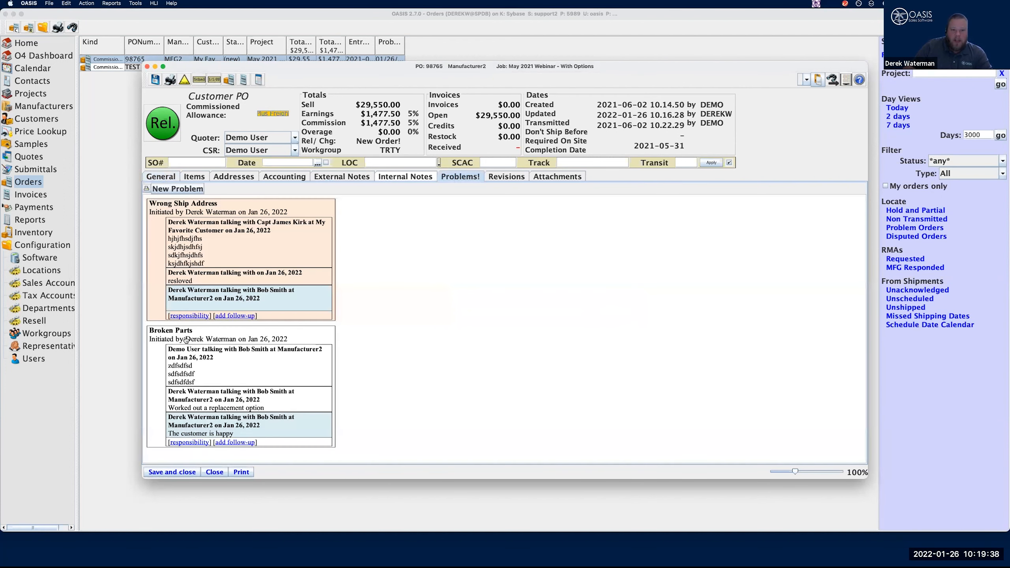
pyautogui.click(190, 316)
pyautogui.click(527, 272)
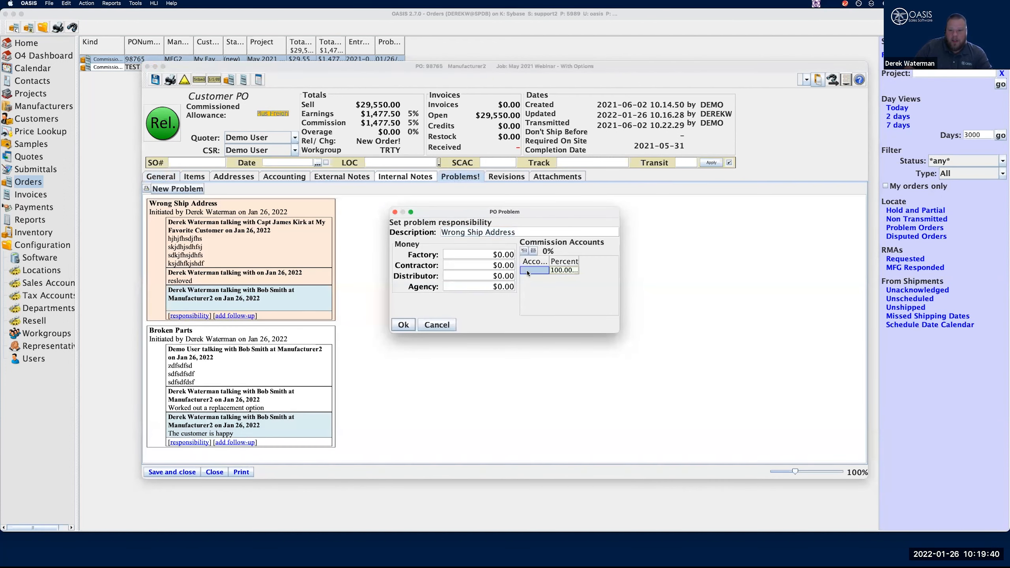
pyautogui.write('derek')
pyautogui.press('Tab')
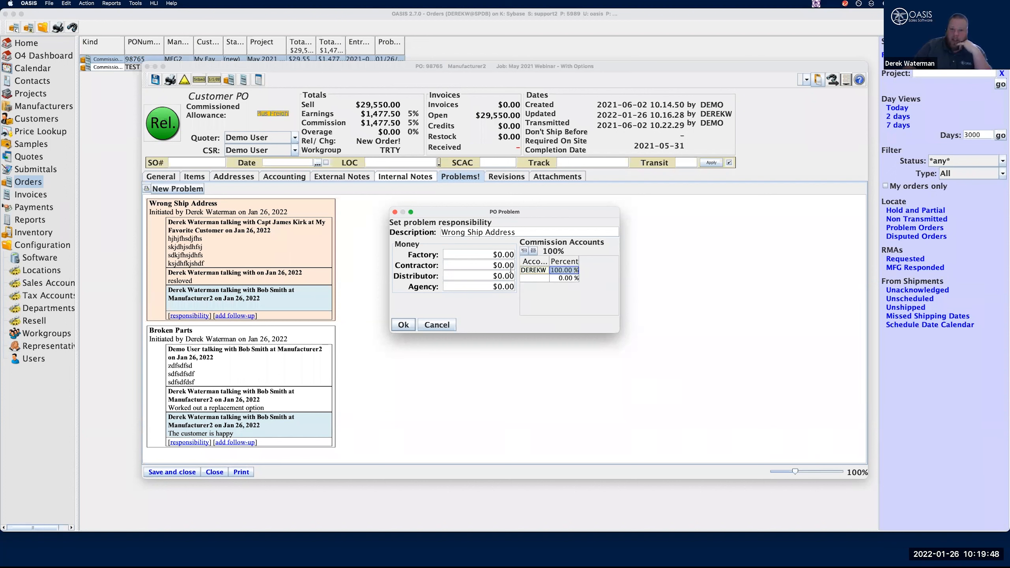
pyautogui.click(438, 324)
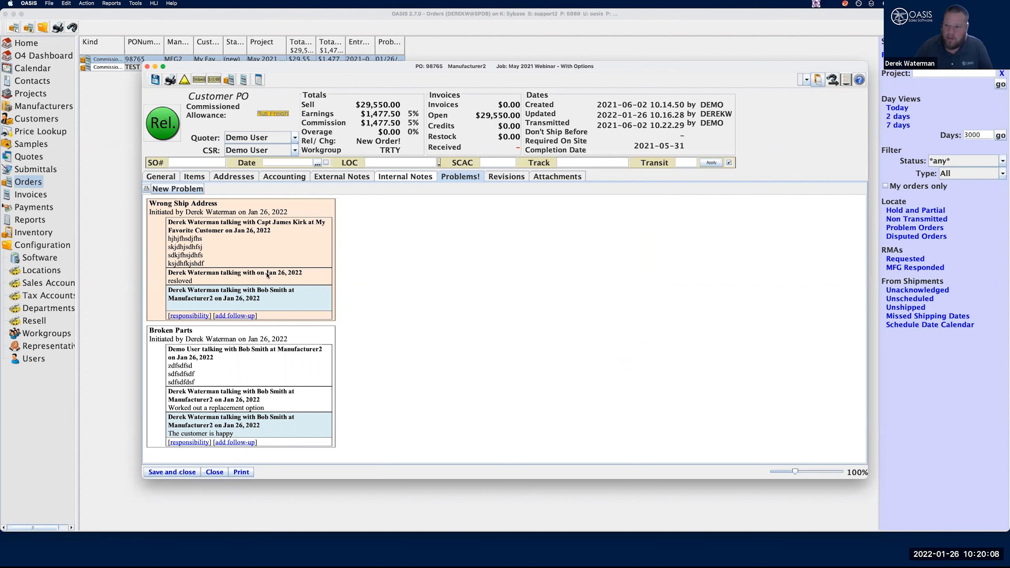
pyautogui.click(213, 473)
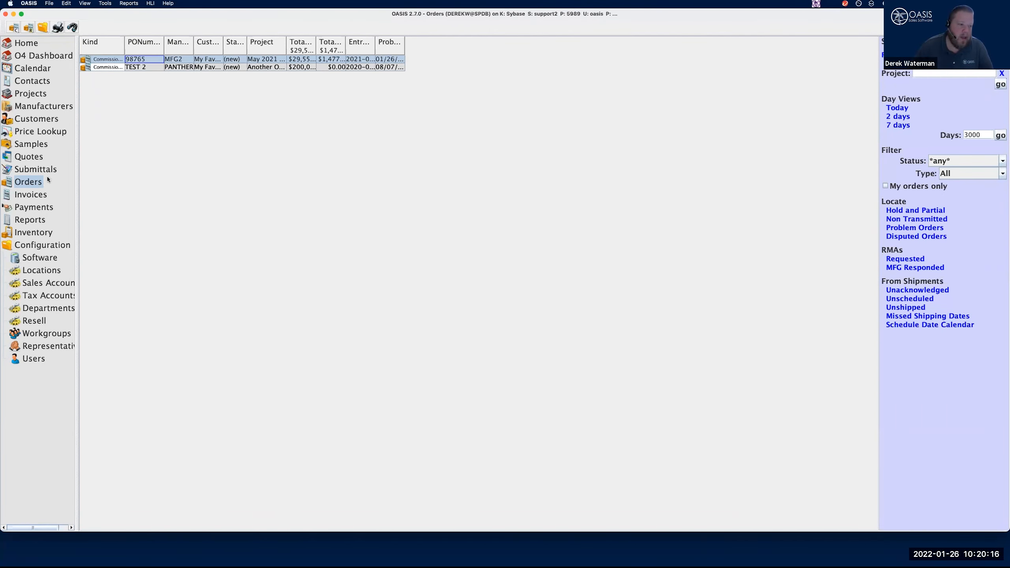
# Create an invoice, not a credit, from the May 2021 Webinar order, invoicing the full quantities of PART 3 and COMPONENT 2
pyautogui.click(31, 198)
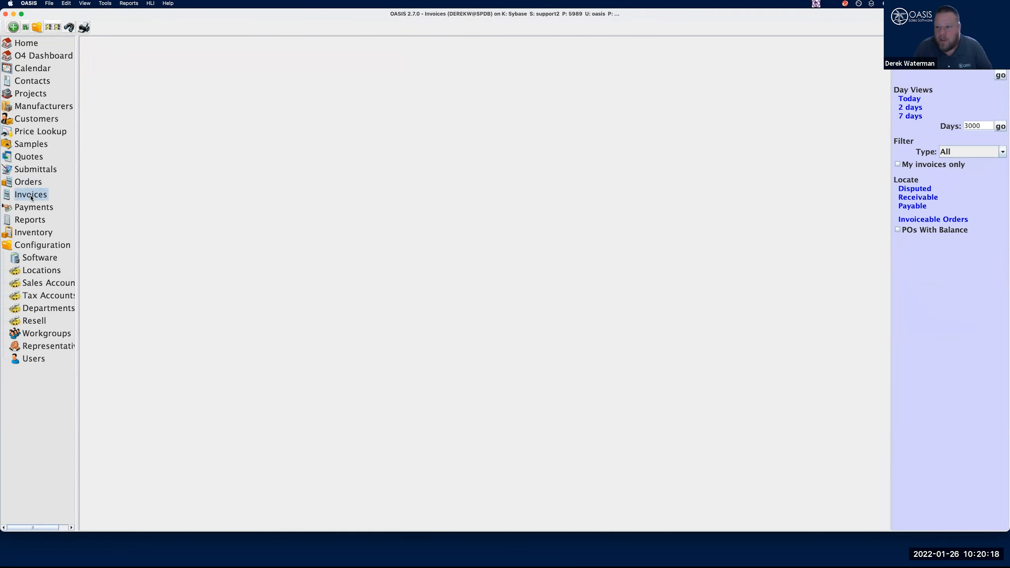
pyautogui.click(43, 180)
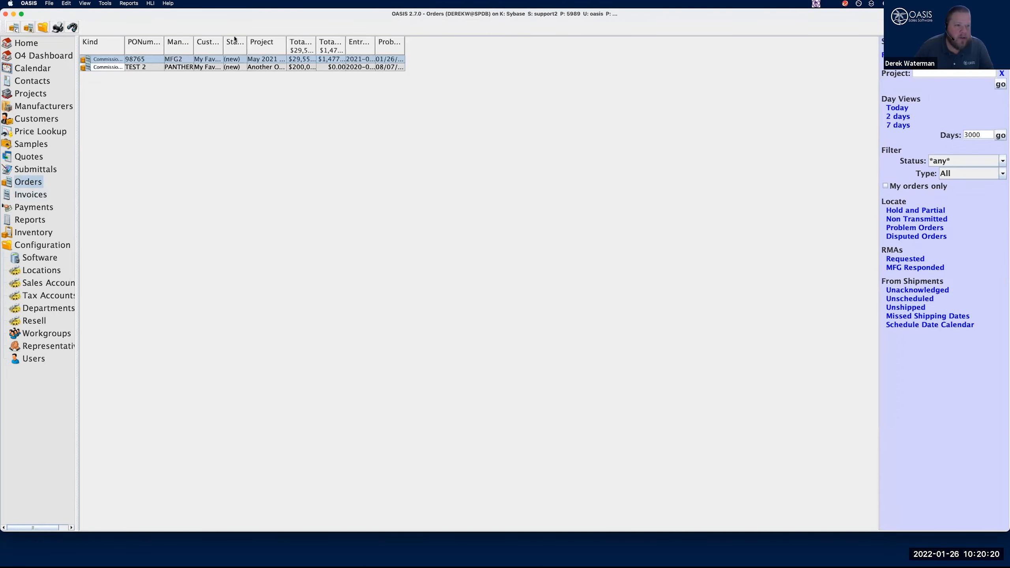
pyautogui.doubleClick(152, 58)
pyautogui.click(212, 178)
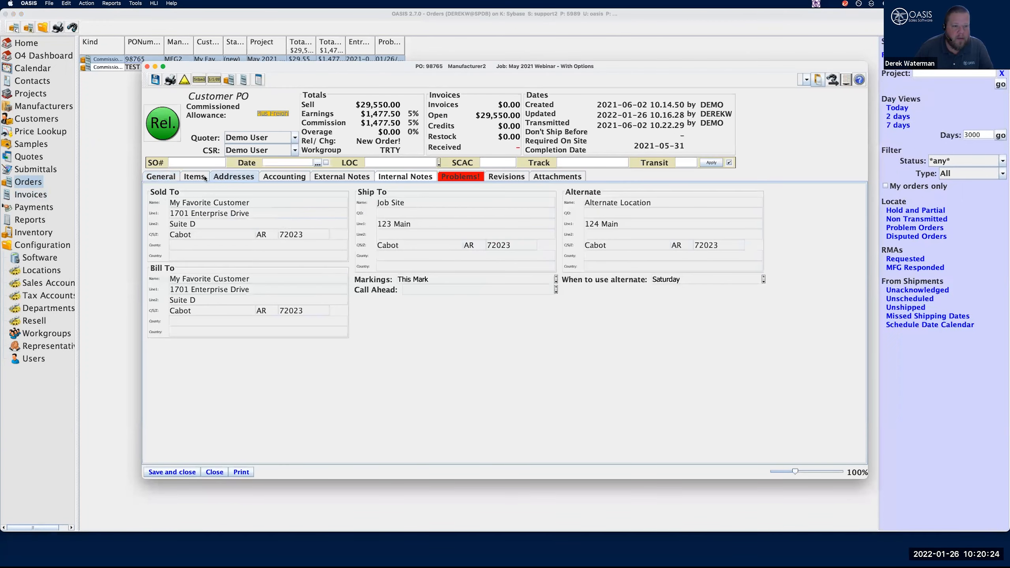
pyautogui.click(200, 179)
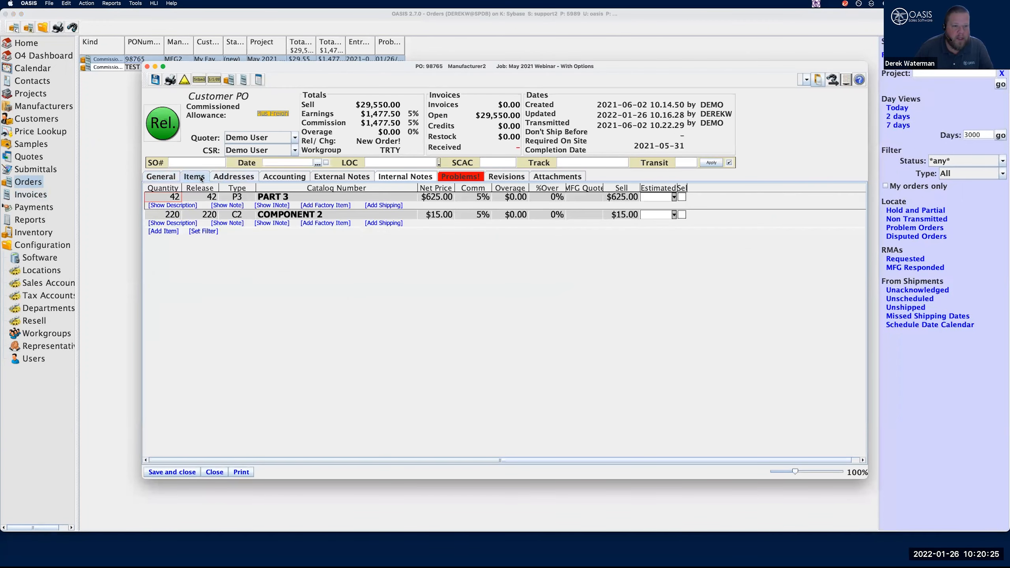
pyautogui.click(50, 3)
pyautogui.moveTo(50, 15)
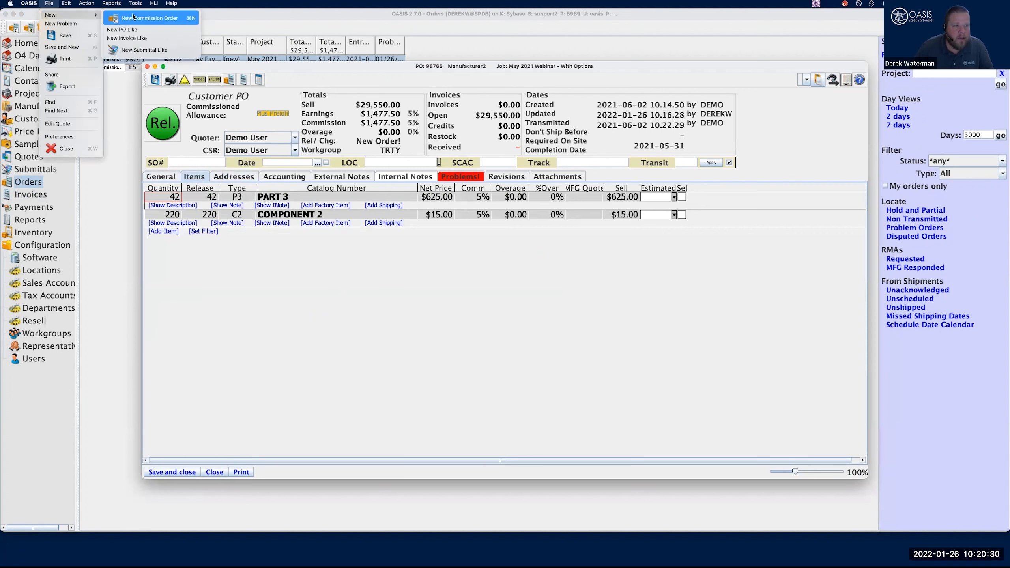
pyautogui.click(141, 39)
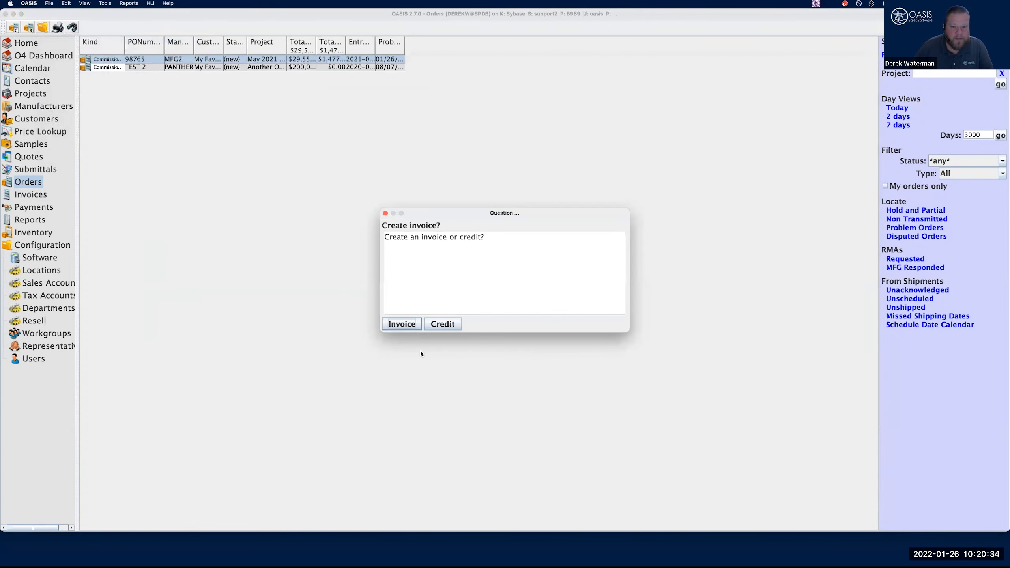
pyautogui.click(402, 324)
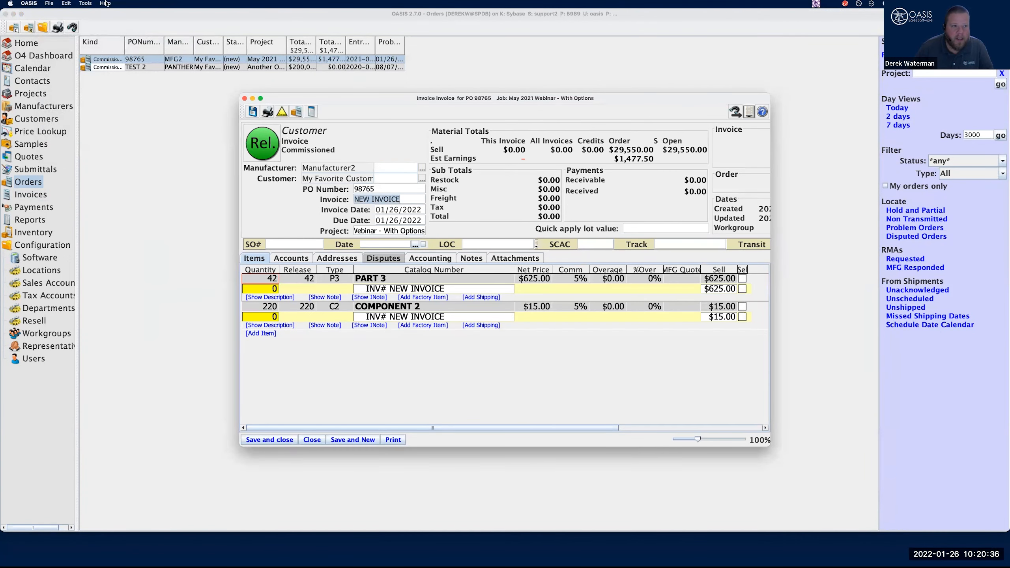
pyautogui.click(88, 3)
pyautogui.click(93, 15)
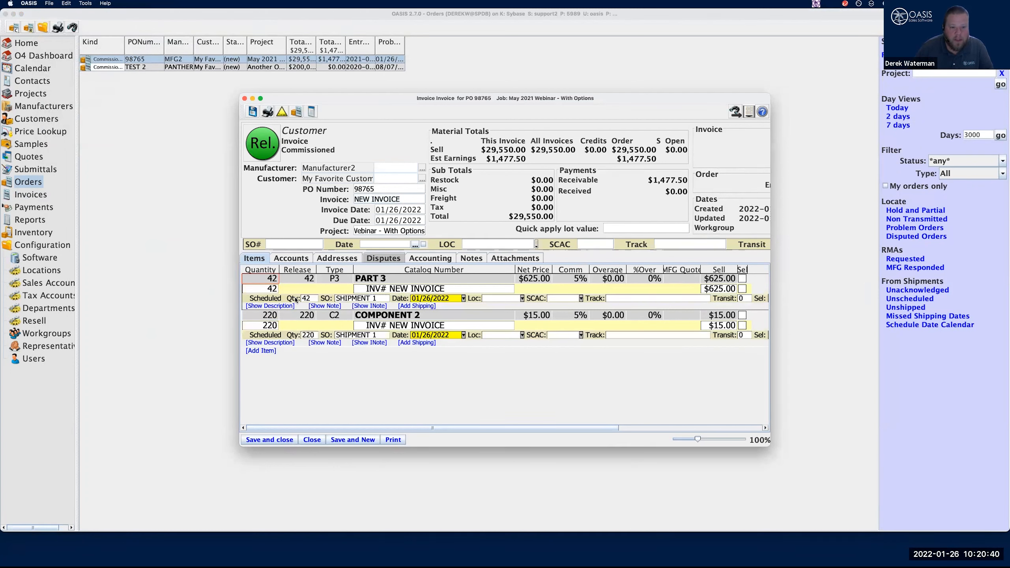
# Name the new invoice Dispute Training and save it, accepting the change of the order status to Invoiced
pyautogui.click(410, 199)
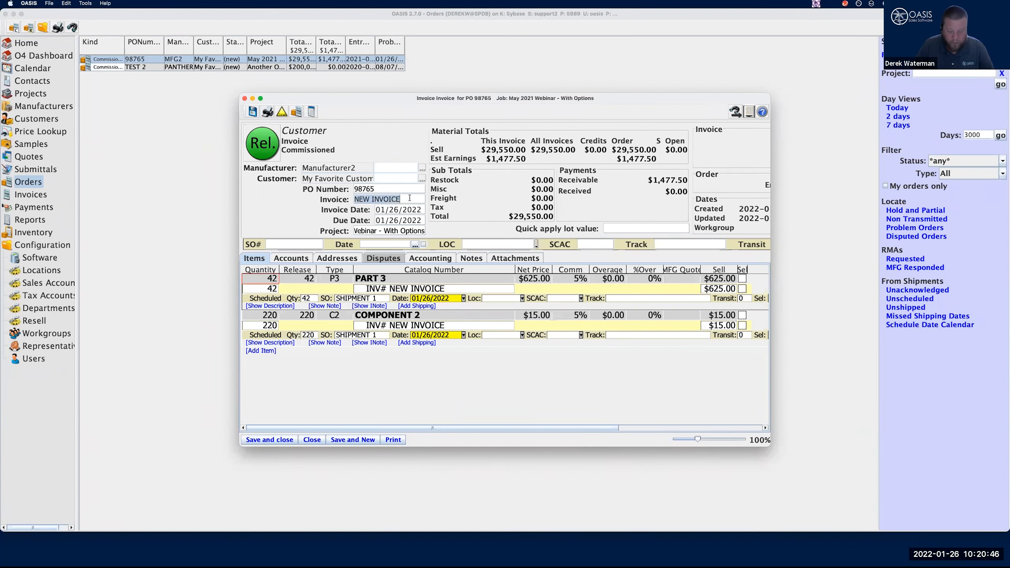
pyautogui.write('Dispute Training')
pyautogui.press('Tab')
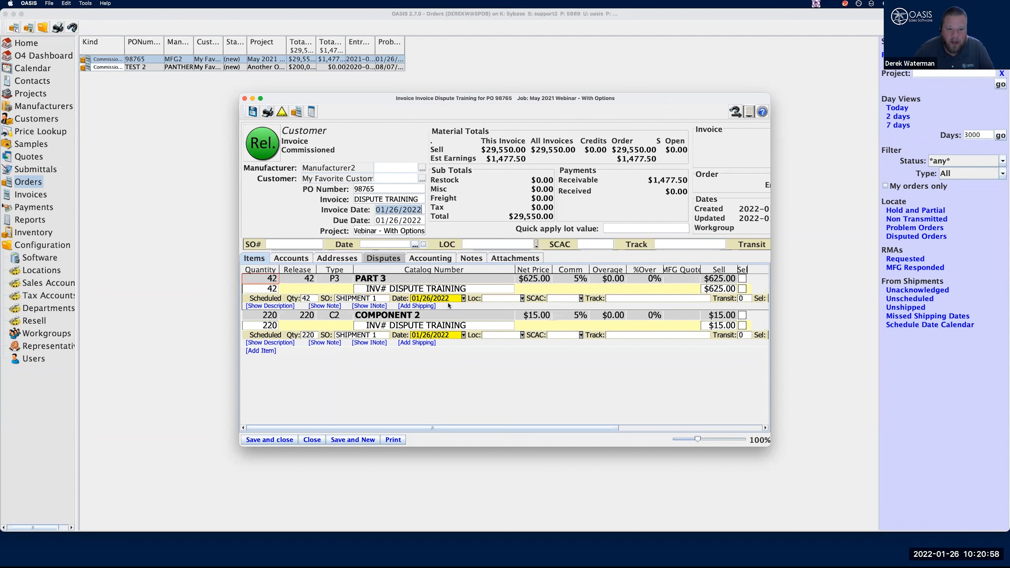
pyautogui.click(281, 440)
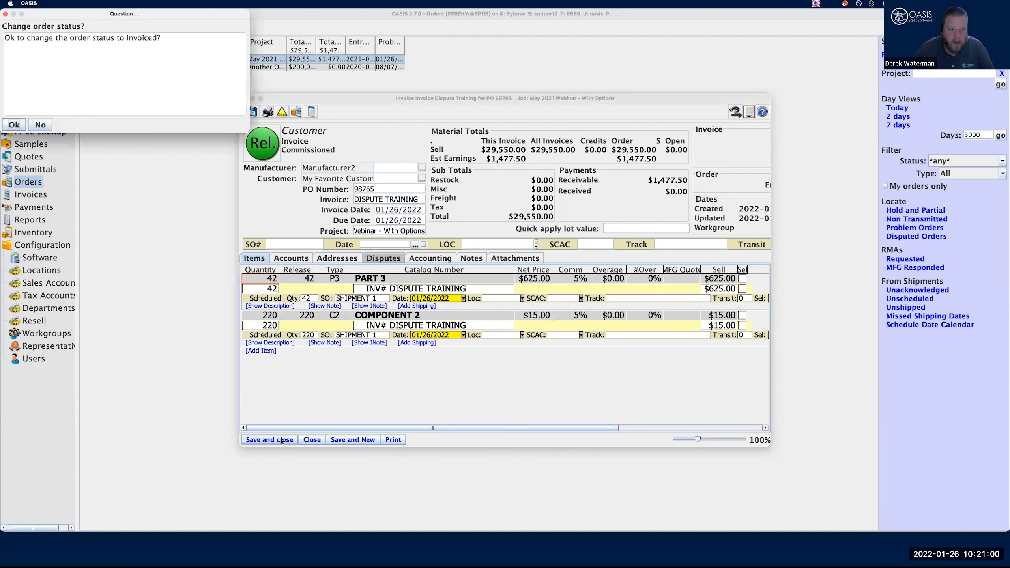
pyautogui.click(14, 125)
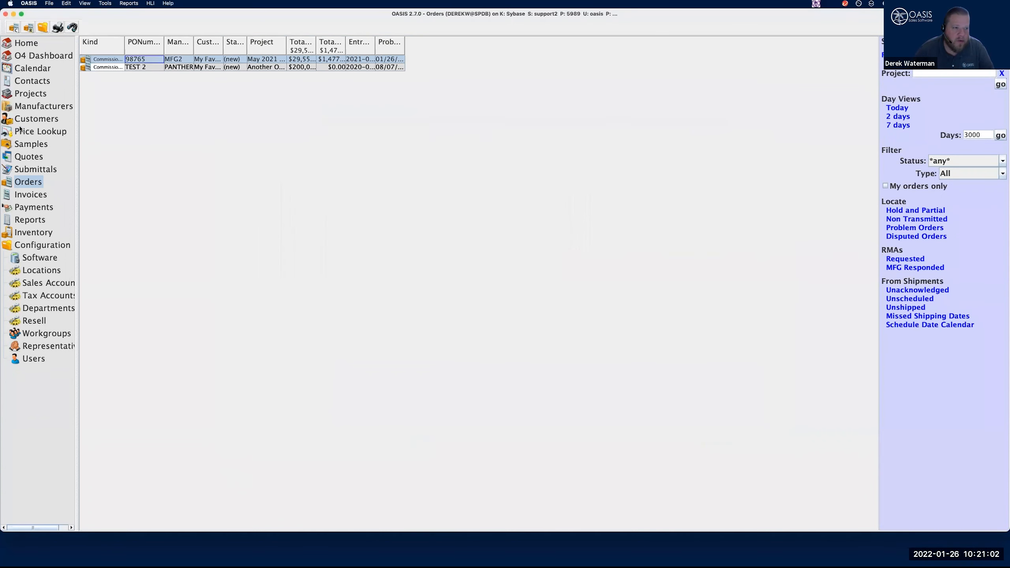
# Open the Dispute Training invoice from the invoice list and show its dispute information
pyautogui.click(38, 195)
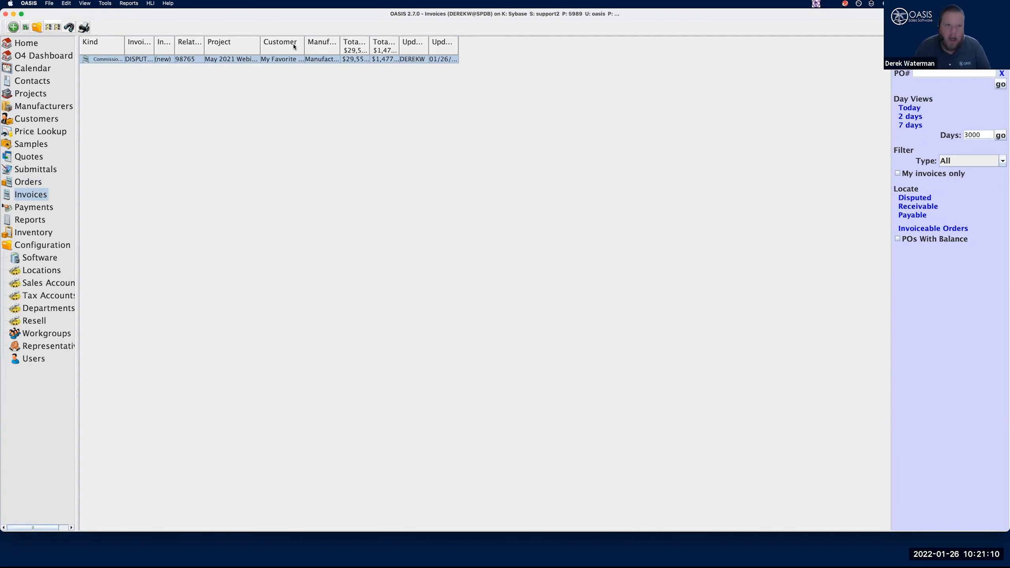
pyautogui.doubleClick(256, 58)
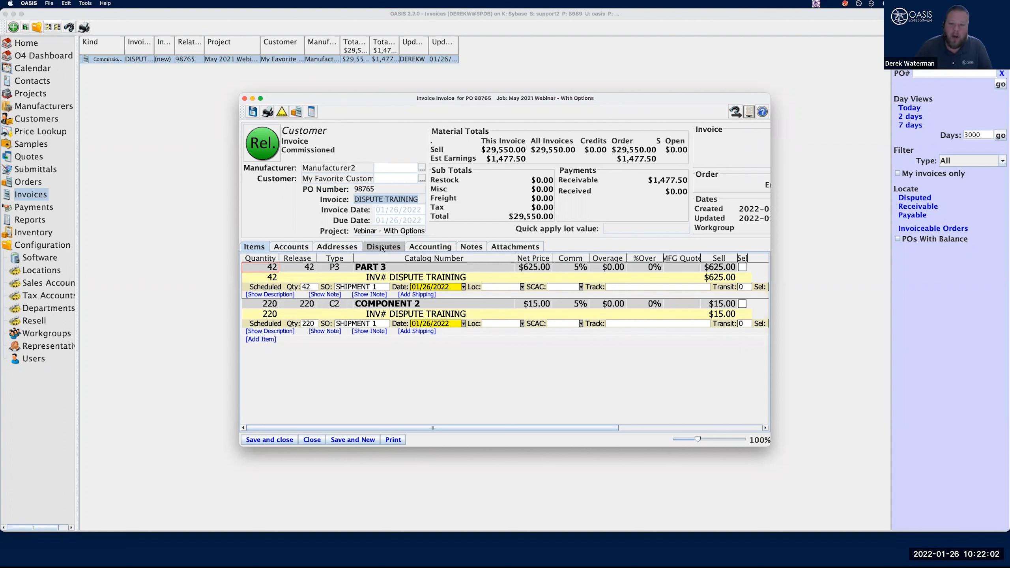
pyautogui.click(382, 247)
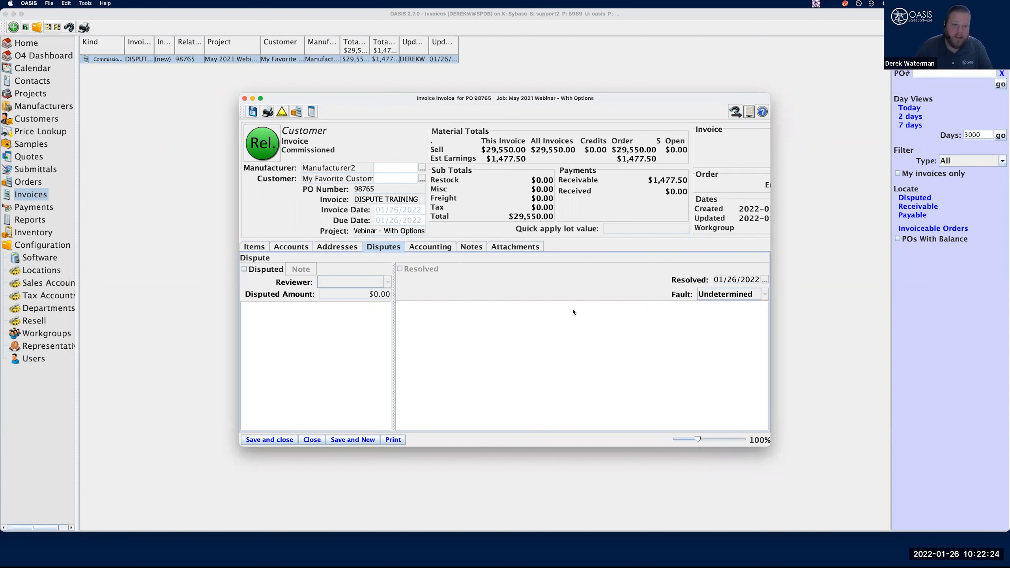
# Mark the invoice as disputed, assign a reviewer and set the disputed amount to $277.50
pyautogui.click(244, 269)
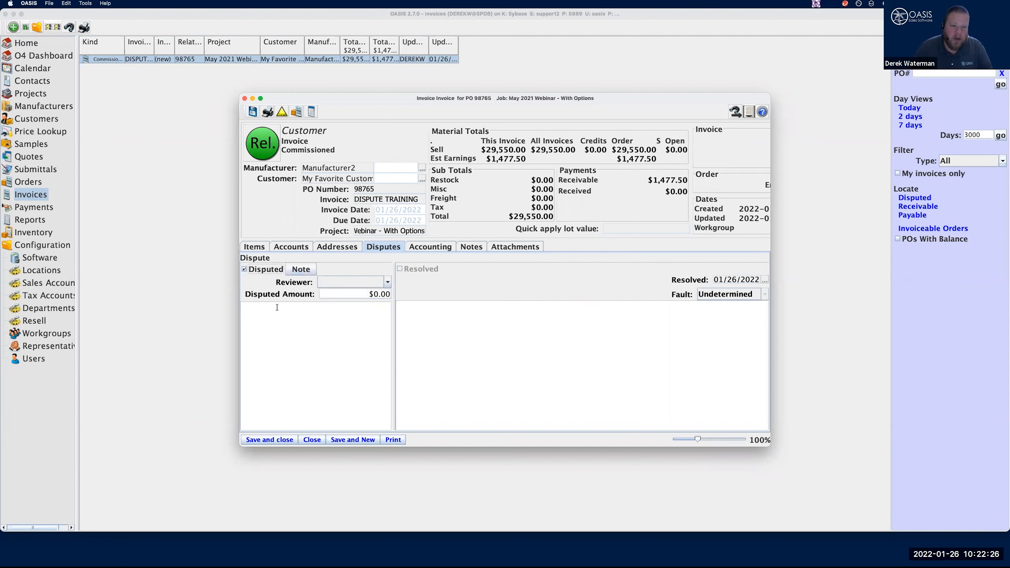
pyautogui.click(370, 280)
pyautogui.click(352, 304)
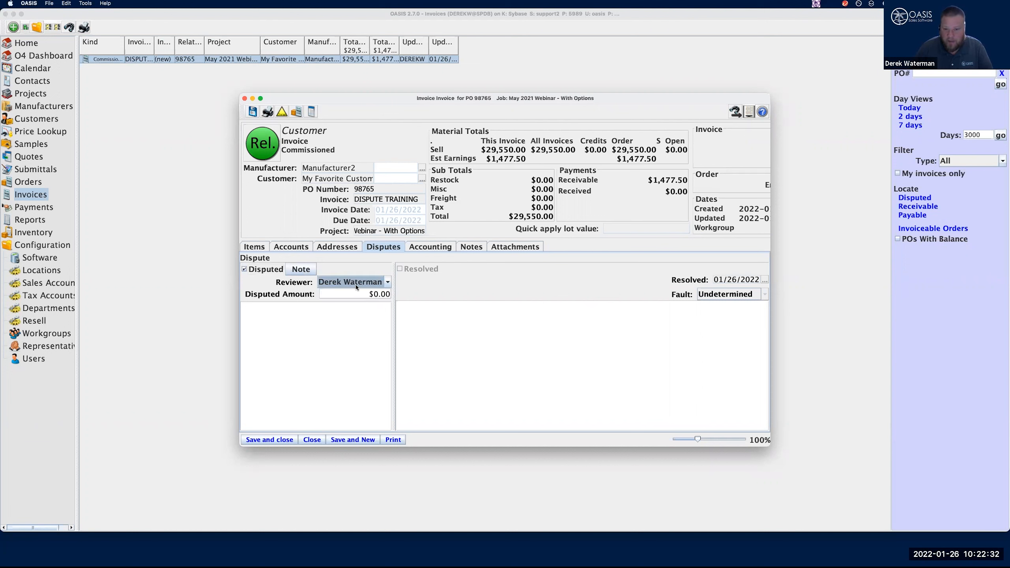
pyautogui.click(362, 296)
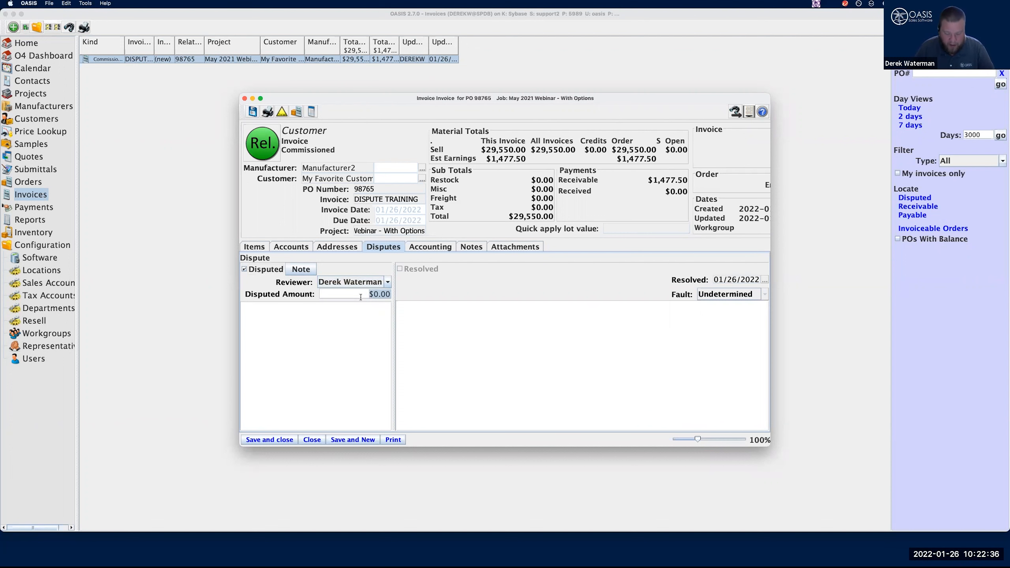
pyautogui.write('277.50')
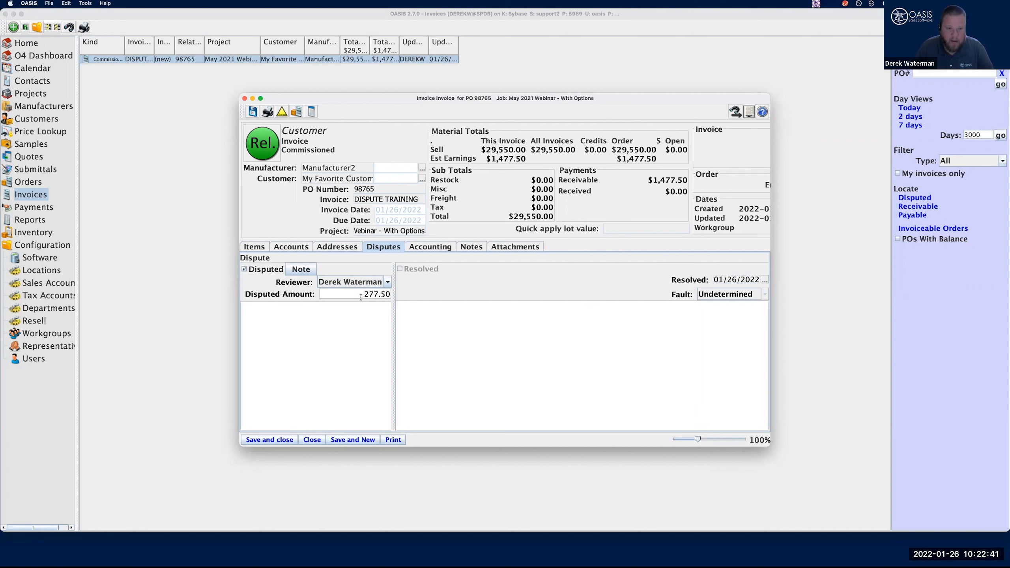
pyautogui.click(380, 314)
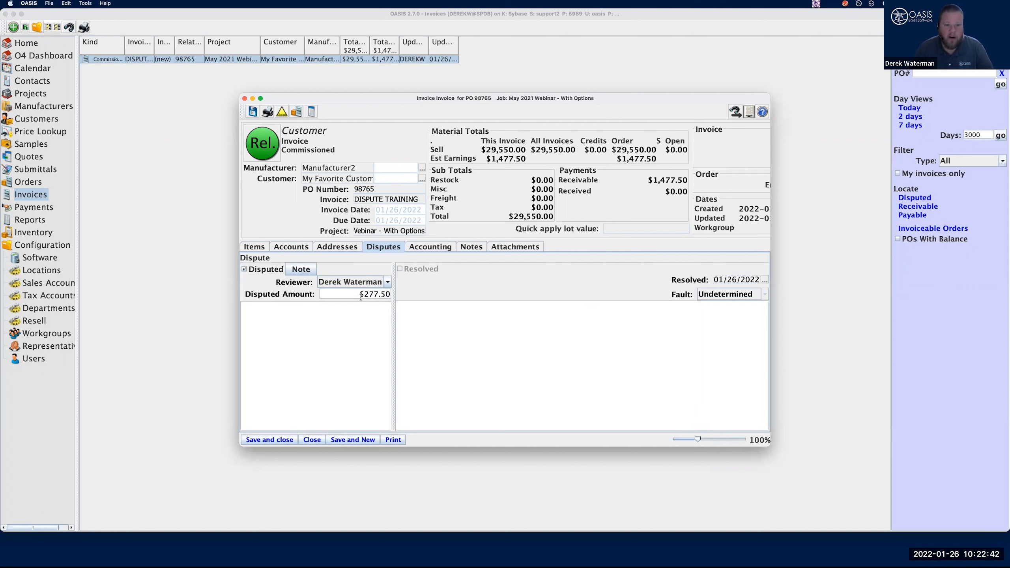
# Enter the dispute notes jhfkjshd, sdfsdf, sdfsdfsgd and sdfsdfsfd on separate lines, and save and close the invoice
pyautogui.write('jhfkjshd')
pyautogui.press('Return')
pyautogui.write('sdfsdf')
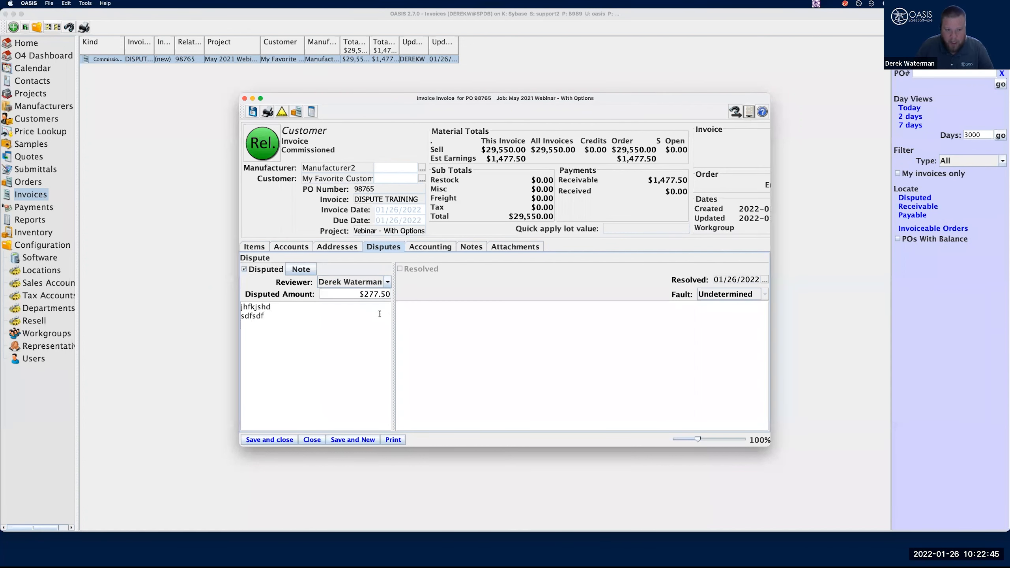
pyautogui.press('Return')
pyautogui.write('sdfsdfsgd')
pyautogui.press('Return')
pyautogui.write('sdfsdfsfd')
pyautogui.press('Return')
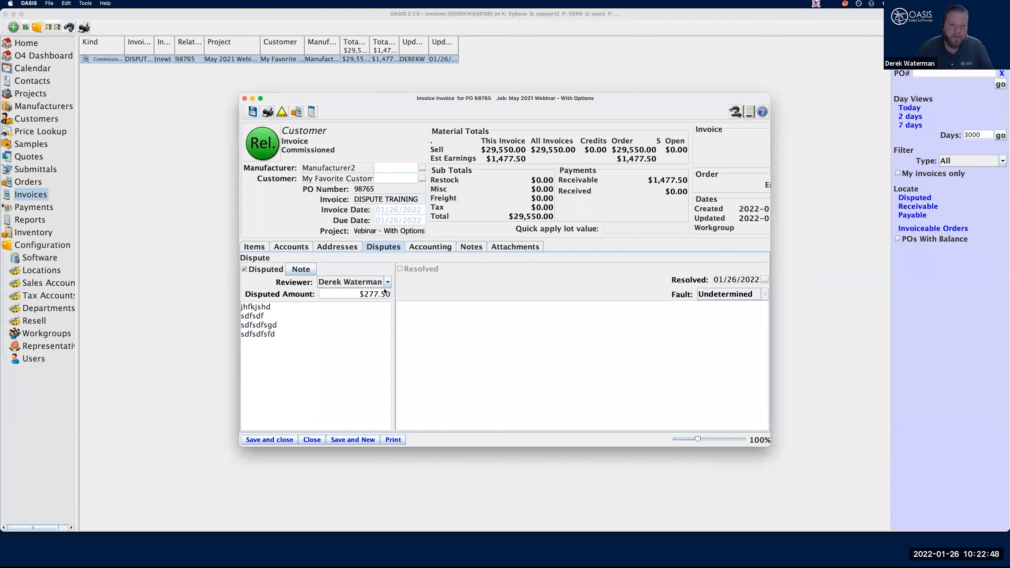
pyautogui.click(281, 441)
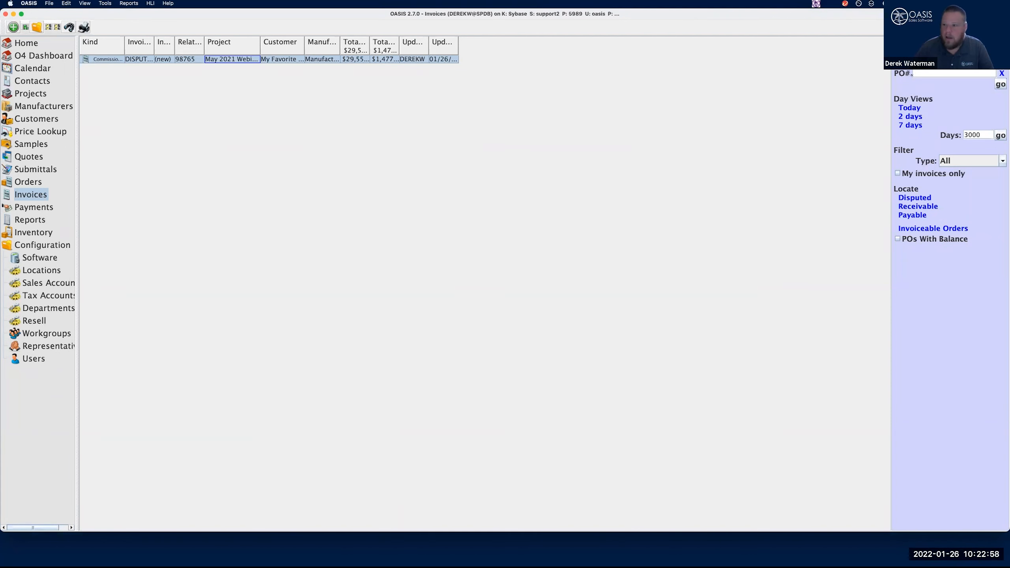
# Search for invoices with an invoice date from Yesterday to Yesterday
pyautogui.press('super+f')
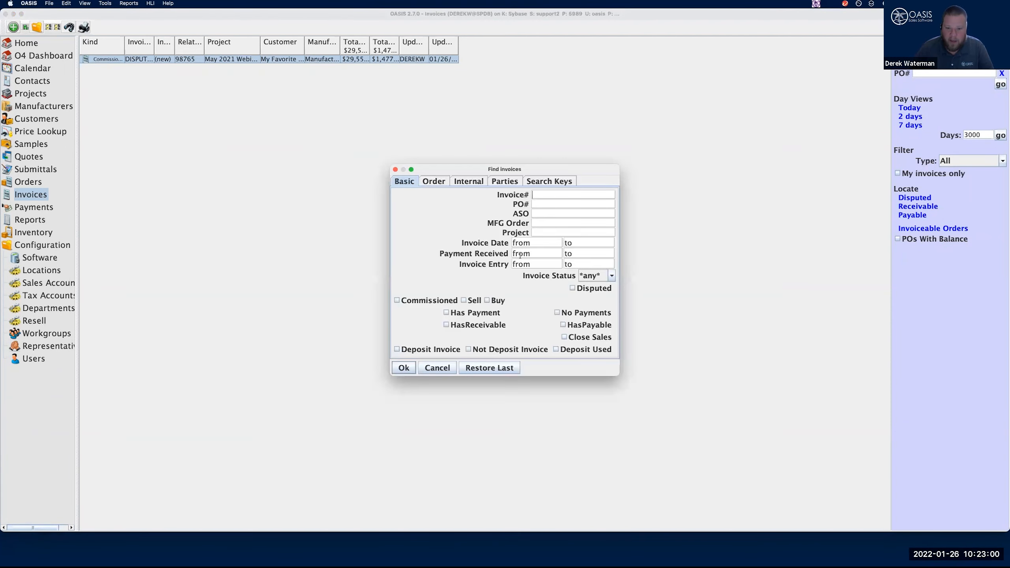
pyautogui.click(536, 242)
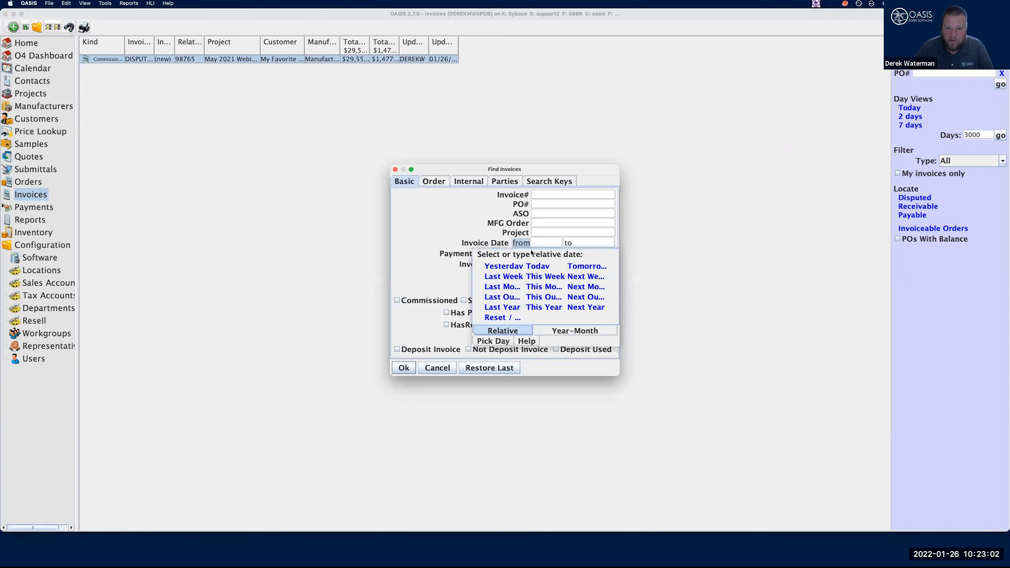
pyautogui.click(503, 266)
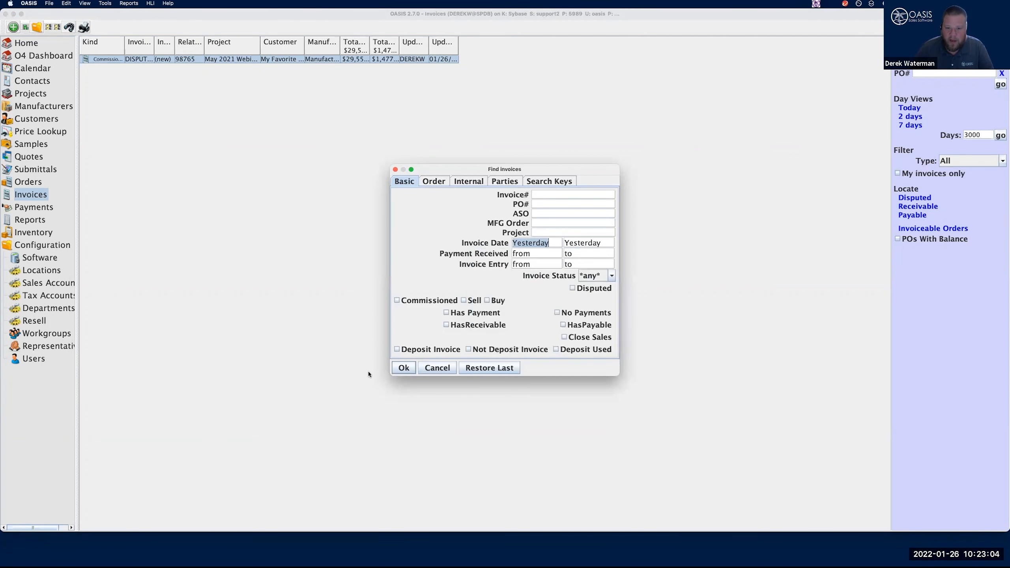
pyautogui.click(403, 368)
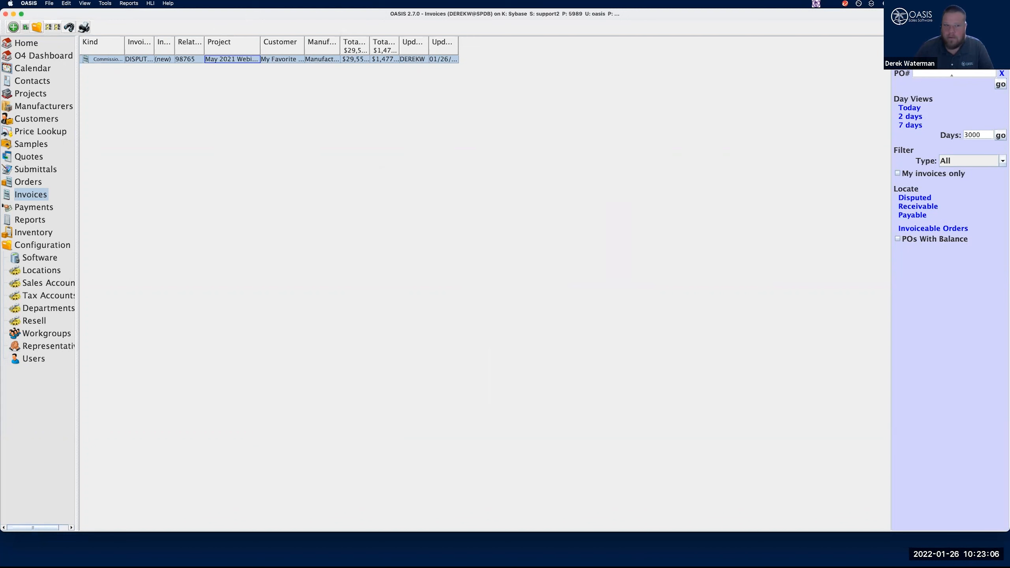
# Return to a fresh invoice list, locate the disputed invoices, and view the Disputed criterion in the invoice search without running it
pyautogui.click(24, 183)
pyautogui.click(32, 195)
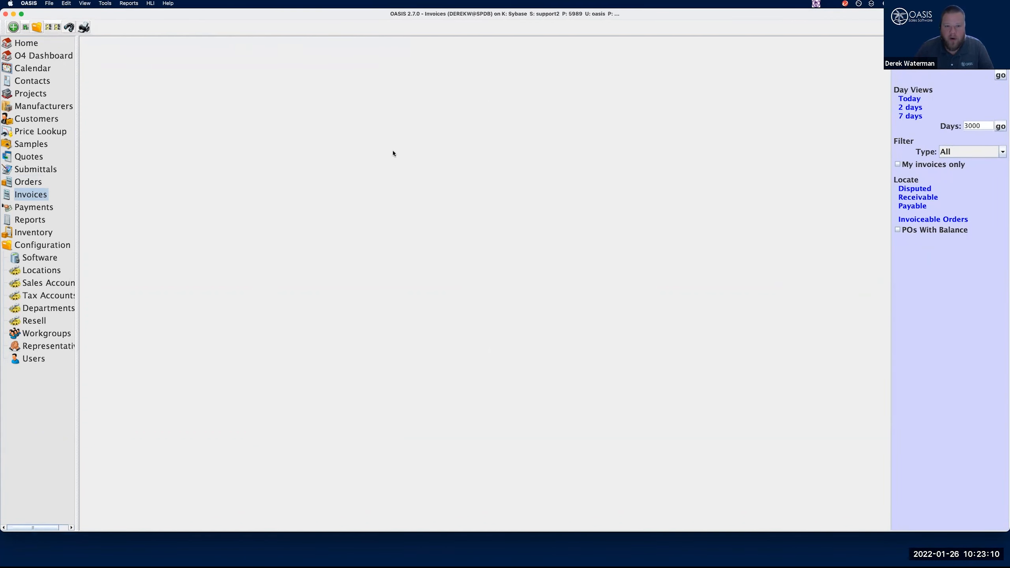
pyautogui.click(913, 190)
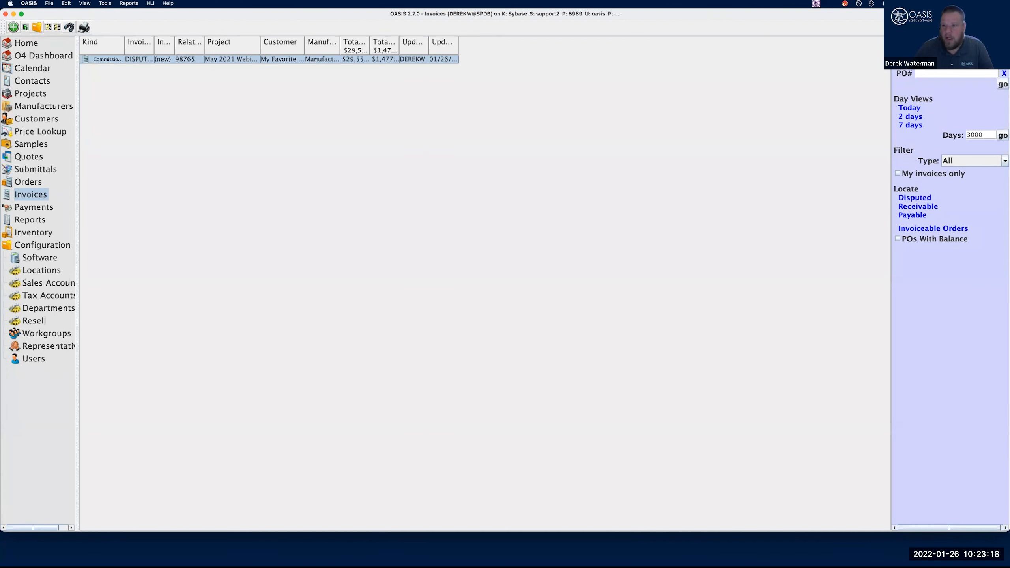
pyautogui.press('super+f')
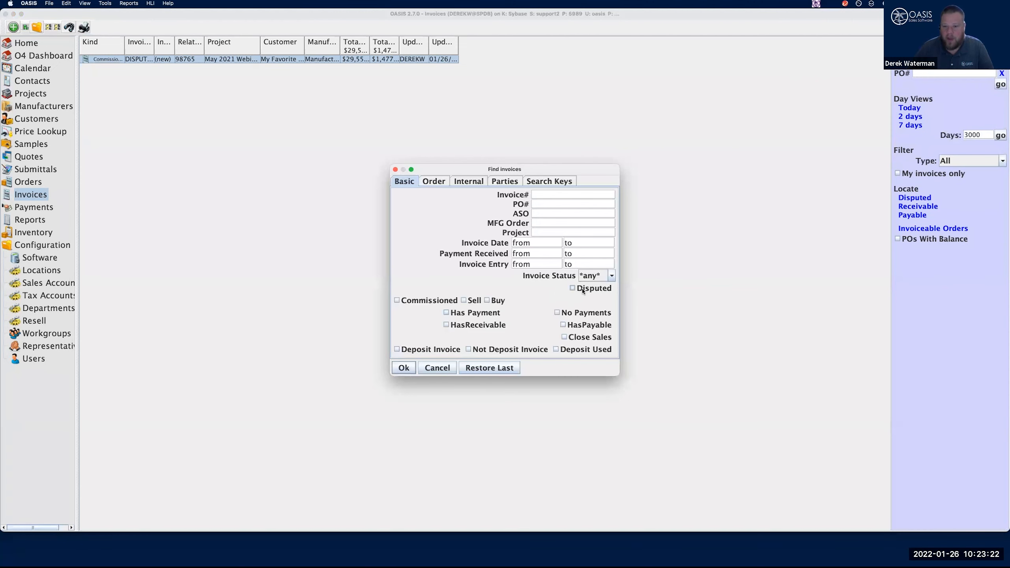
pyautogui.click(438, 368)
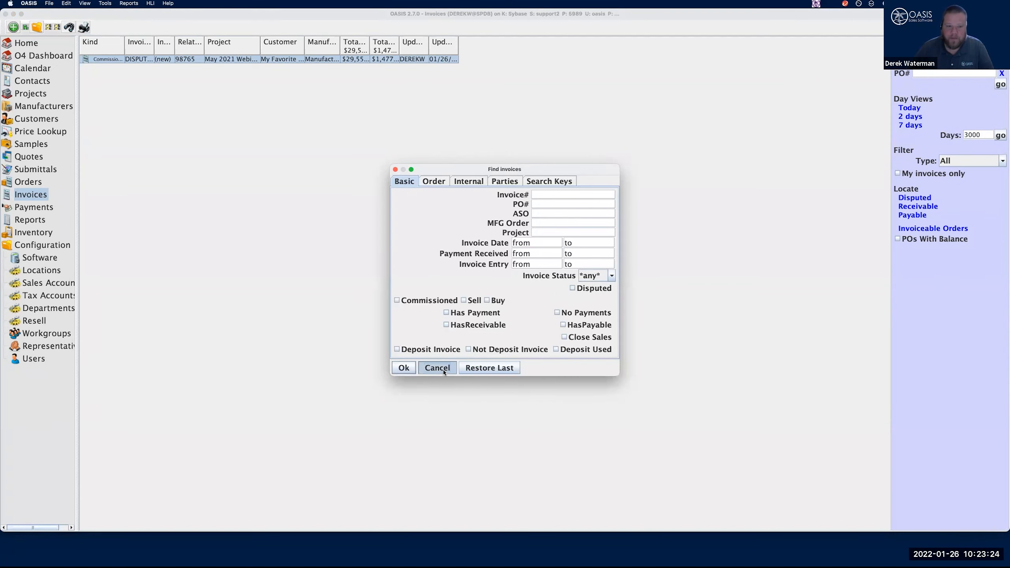
# Open the dispute details of the Dispute Training invoice and start a commission request note in an enlarged window
pyautogui.doubleClick(217, 60)
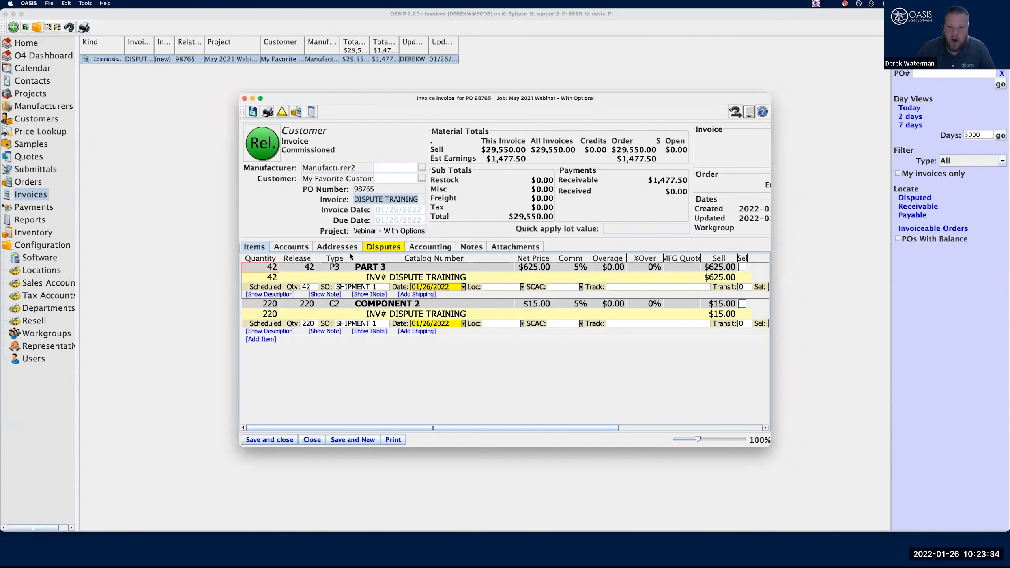
pyautogui.click(385, 248)
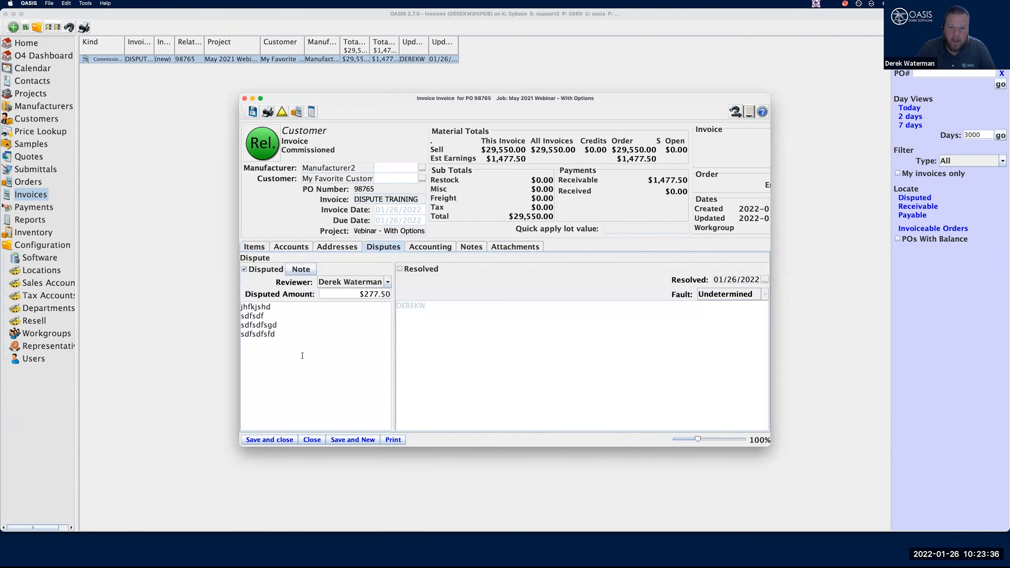
pyautogui.click(302, 270)
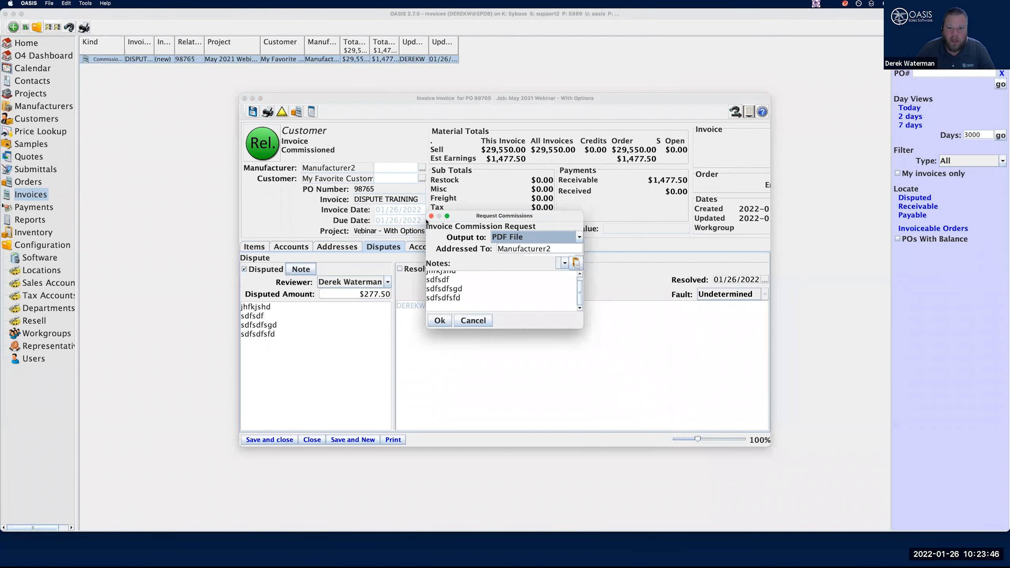
pyautogui.moveTo(580, 329); pyautogui.dragTo(709, 405)
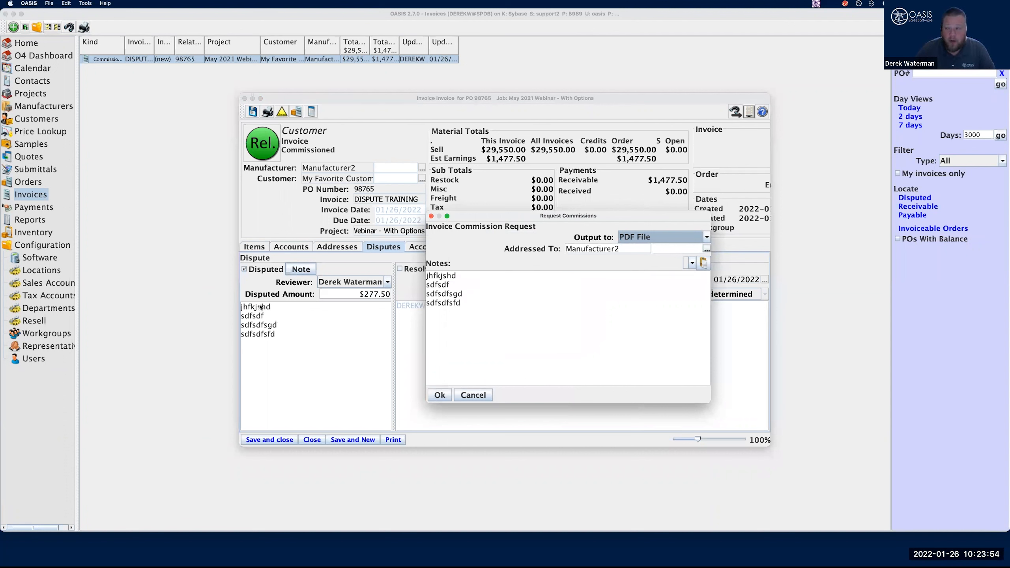
# Add the lines dfsdfsd and sdfsdfdsdf to the commission request notes and save the request as Untitled.pdf
pyautogui.click(472, 305)
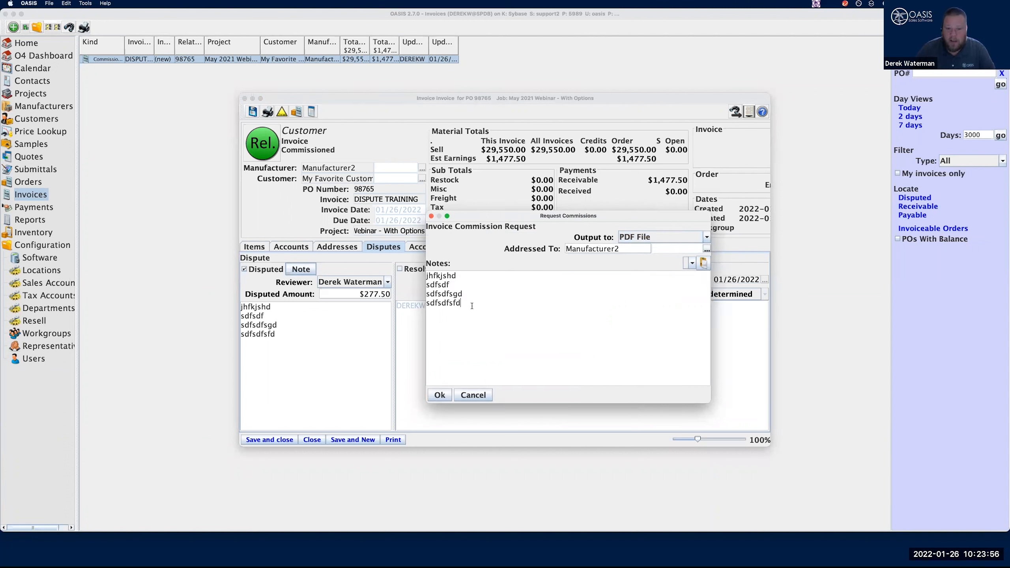
pyautogui.press('Return')
pyautogui.press('Return')
pyautogui.write('dfsdfsd')
pyautogui.press('Return')
pyautogui.press('Return')
pyautogui.write('sdfsdfdsdf')
pyautogui.press('Return')
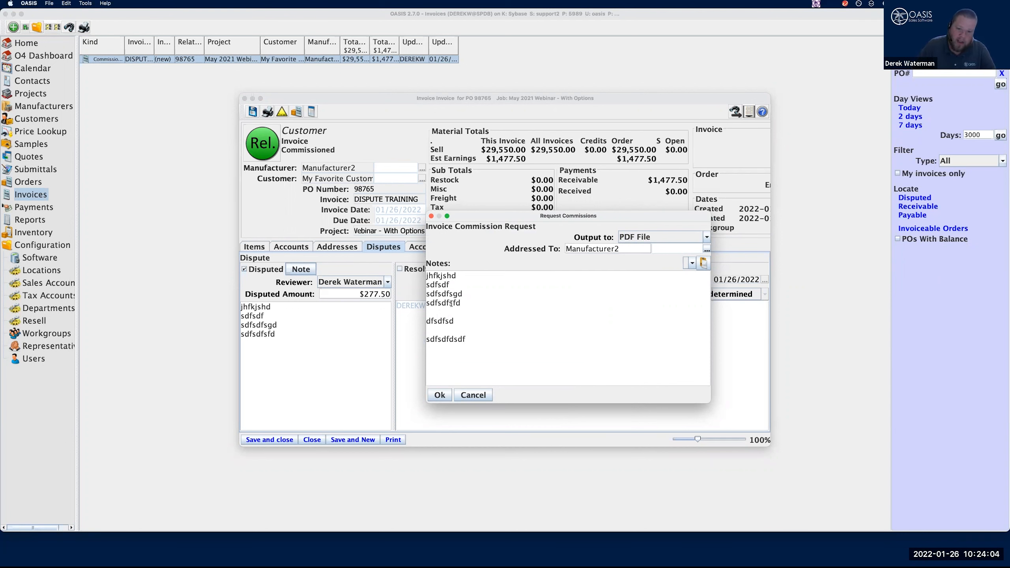
pyautogui.click(442, 395)
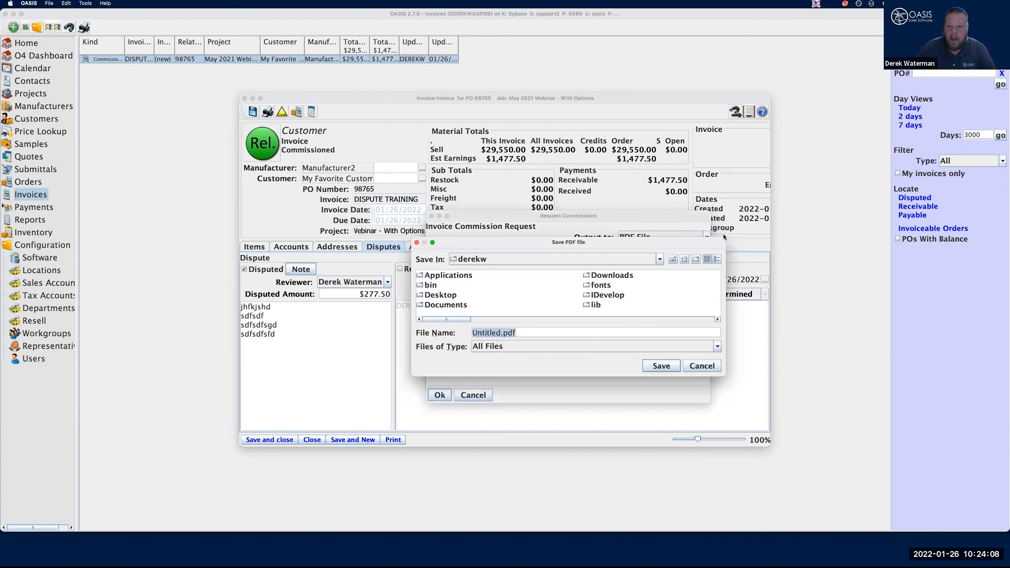
pyautogui.click(664, 365)
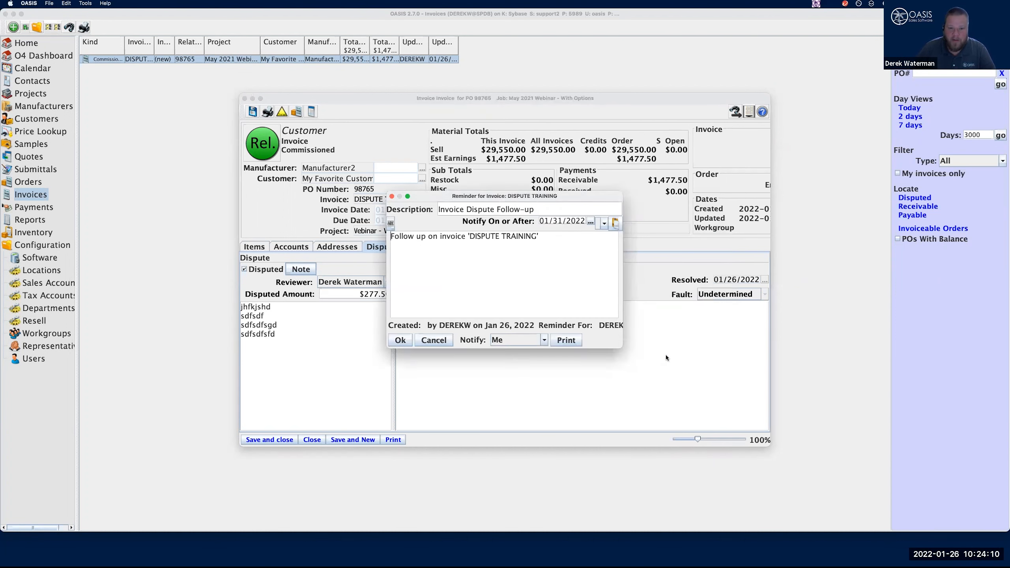
# Examine the invoice commission request PDF from its header through the commission amounts, notes and part lines, and close it
pyautogui.moveTo(280, 30); pyautogui.dragTo(374, 22)
pyautogui.click(346, 26)
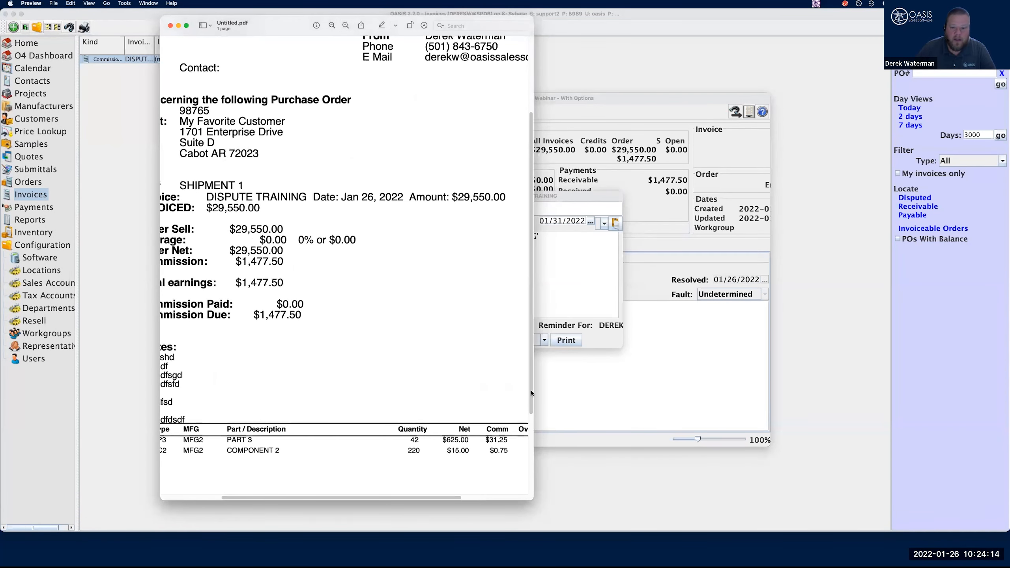
pyautogui.moveTo(534, 392); pyautogui.dragTo(793, 375)
pyautogui.scroll(1, 556, 208)
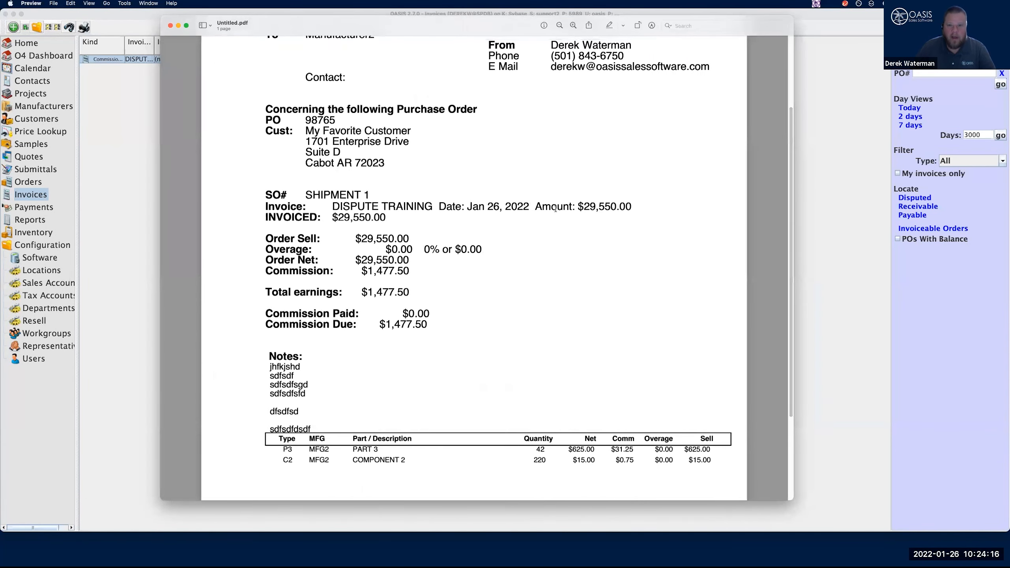
pyautogui.scroll(3, 555, 208)
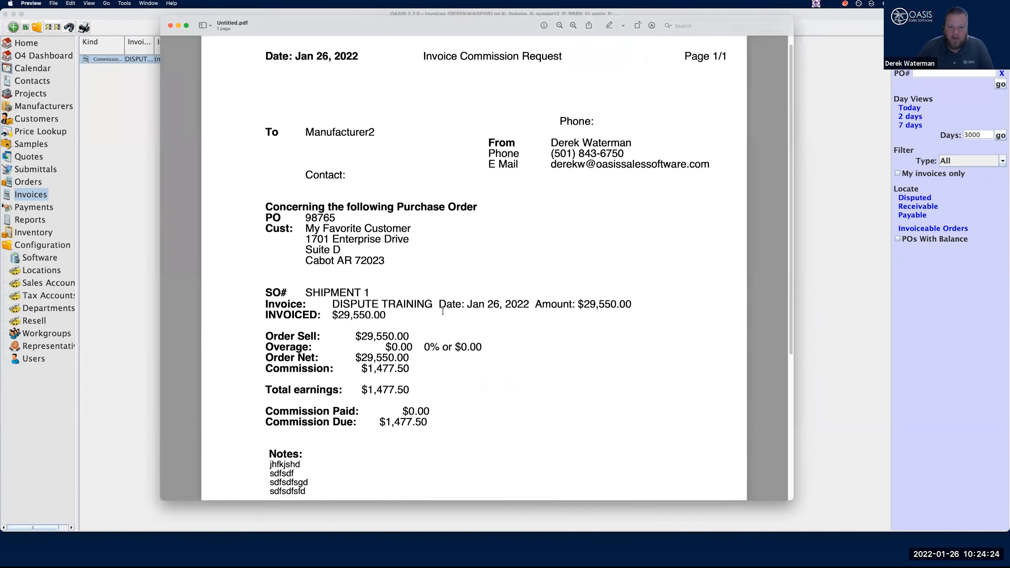
pyautogui.scroll(-5, 443, 312)
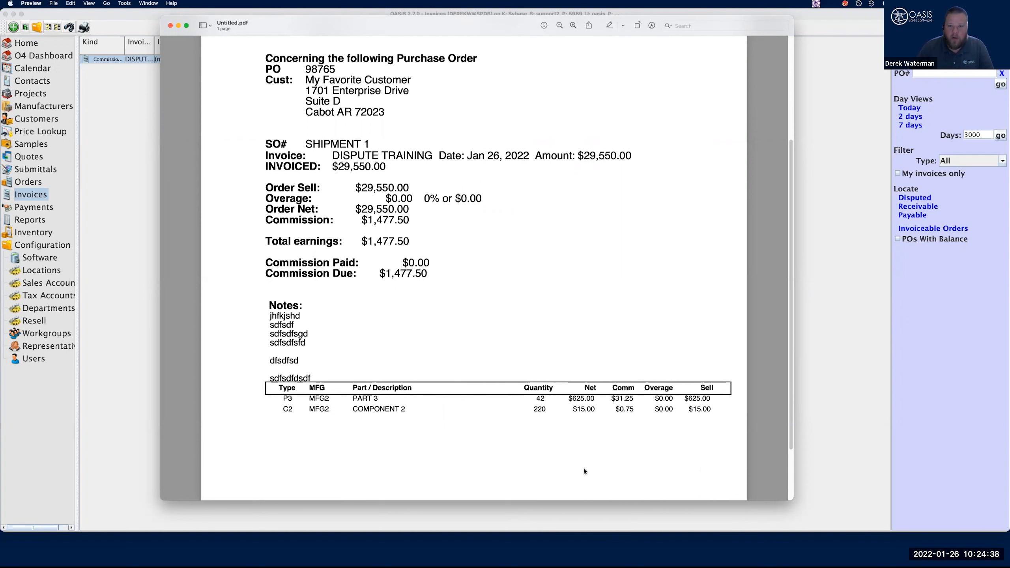
pyautogui.scroll(5, 584, 471)
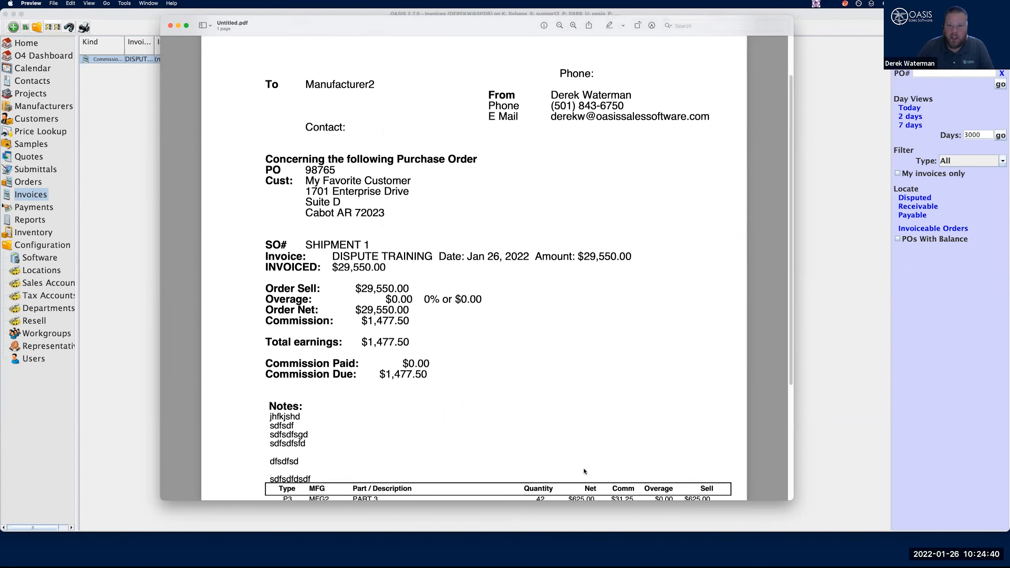
pyautogui.scroll(-6, 584, 471)
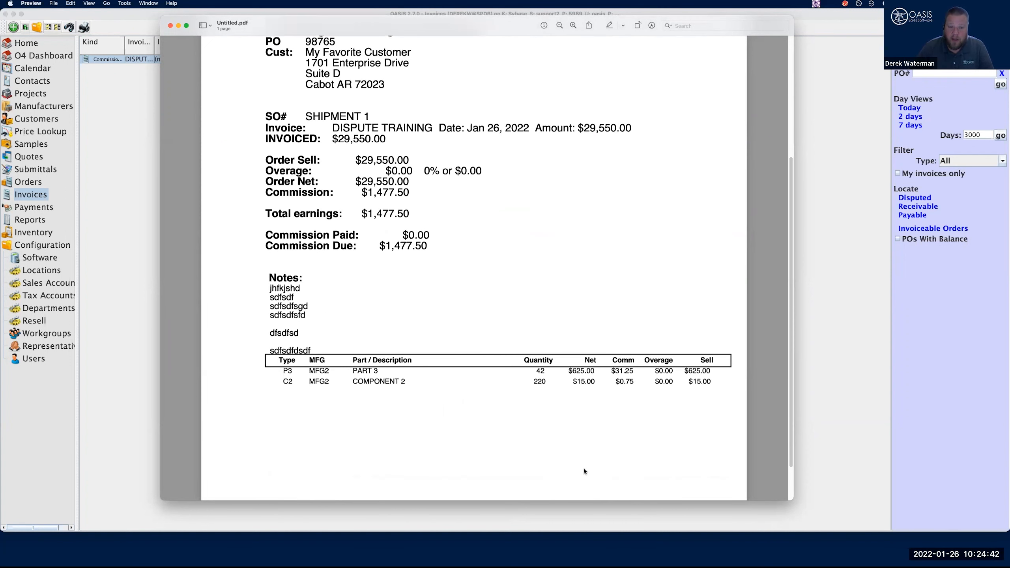
pyautogui.scroll(5, 584, 472)
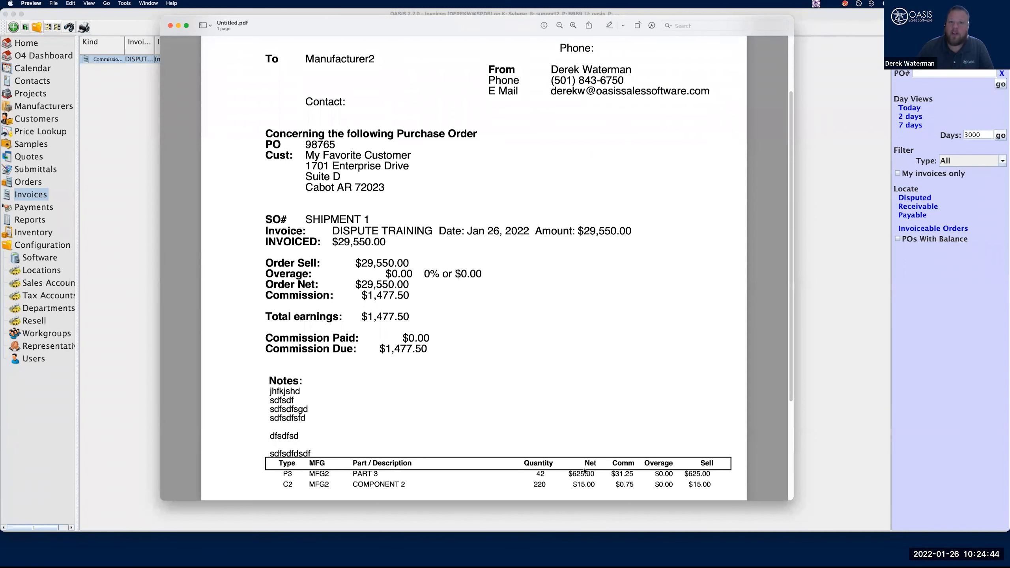
pyautogui.scroll(2, 543, 448)
pyautogui.click(170, 25)
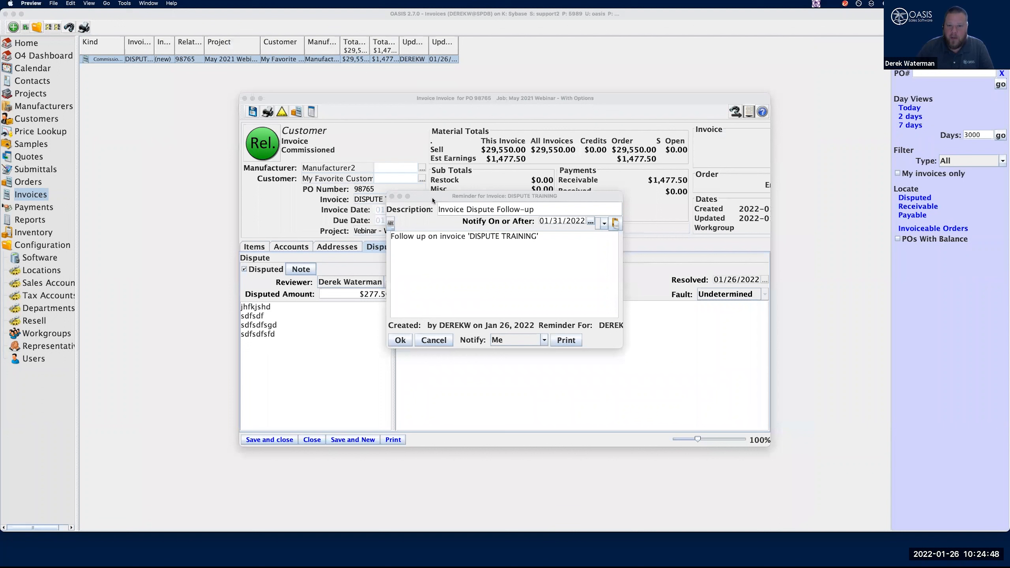
# Set the invoice dispute follow-up reminder to notify the selected user Demo User, accept it, and save and close the invoice
pyautogui.moveTo(433, 197); pyautogui.dragTo(629, 231)
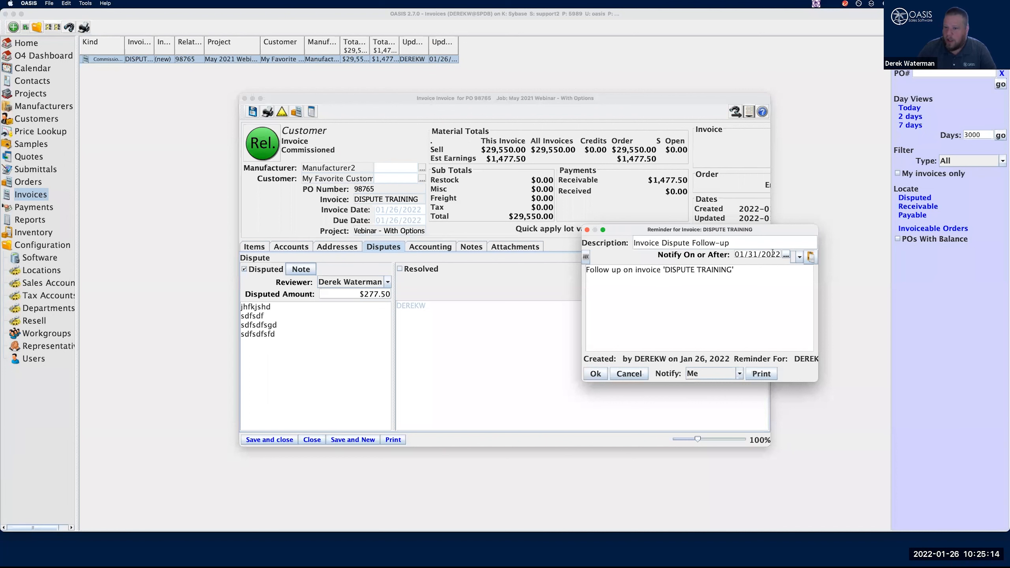
pyautogui.click(787, 257)
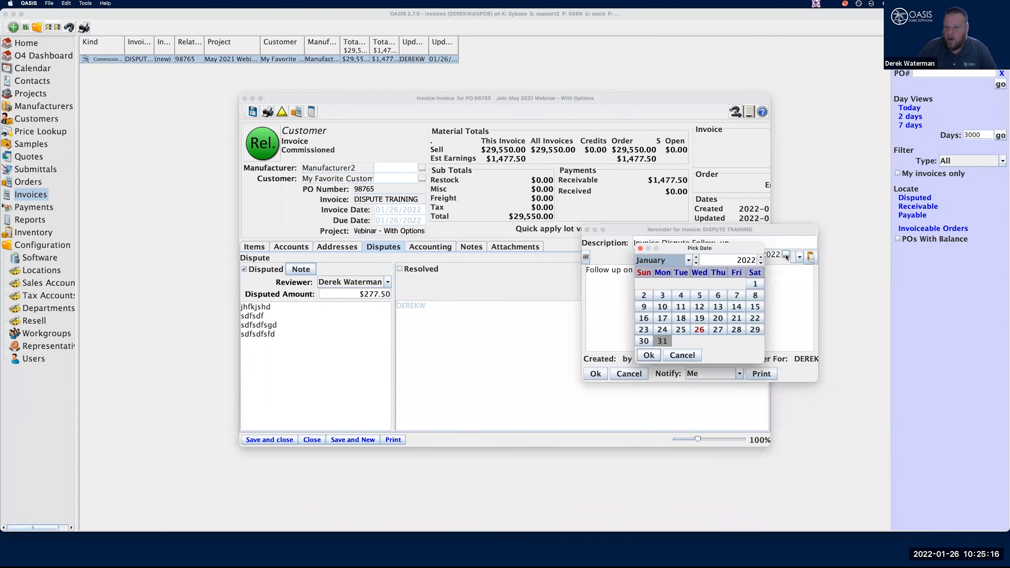
pyautogui.click(640, 248)
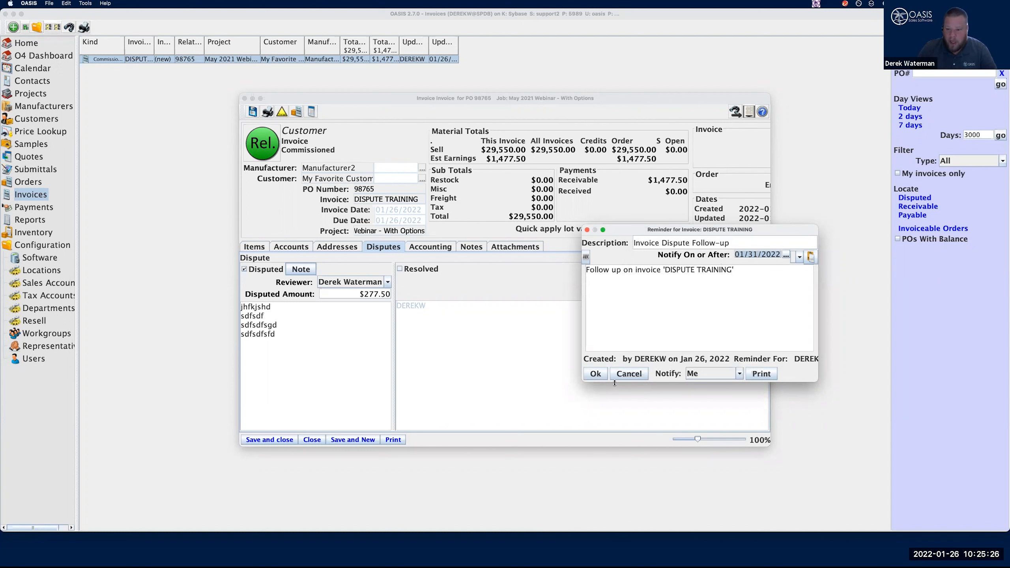
pyautogui.click(712, 374)
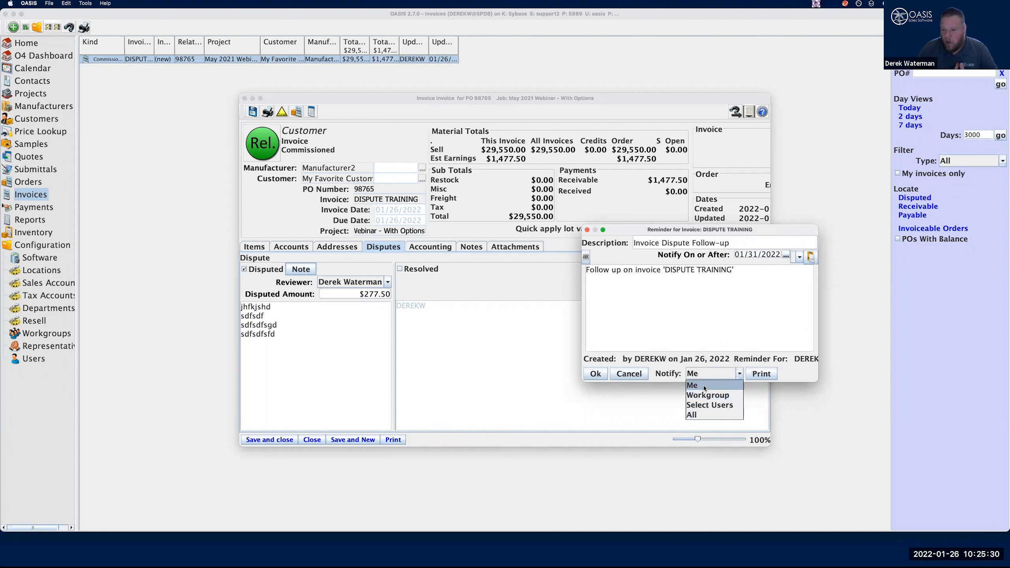
pyautogui.click(698, 406)
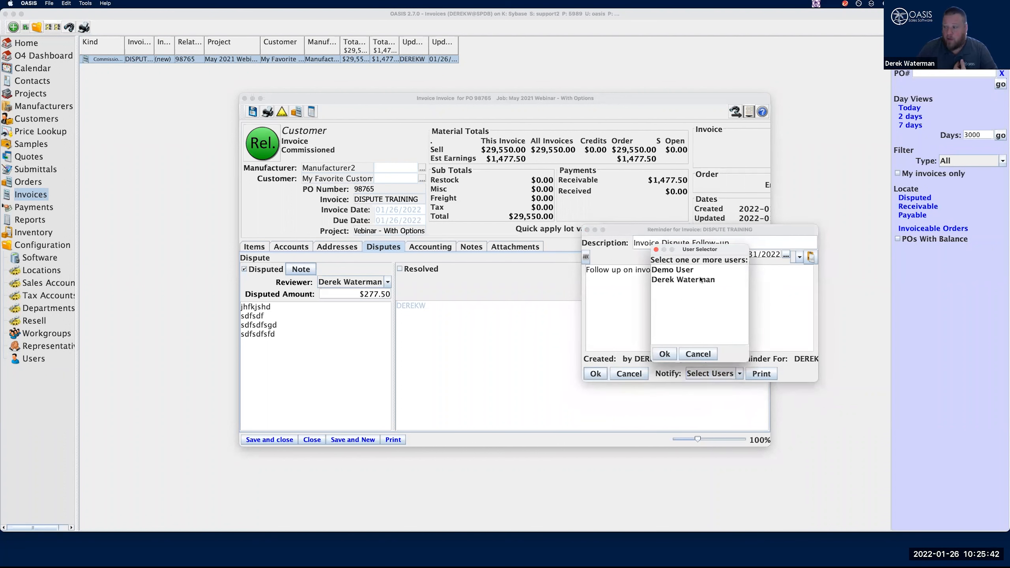
pyautogui.click(673, 270)
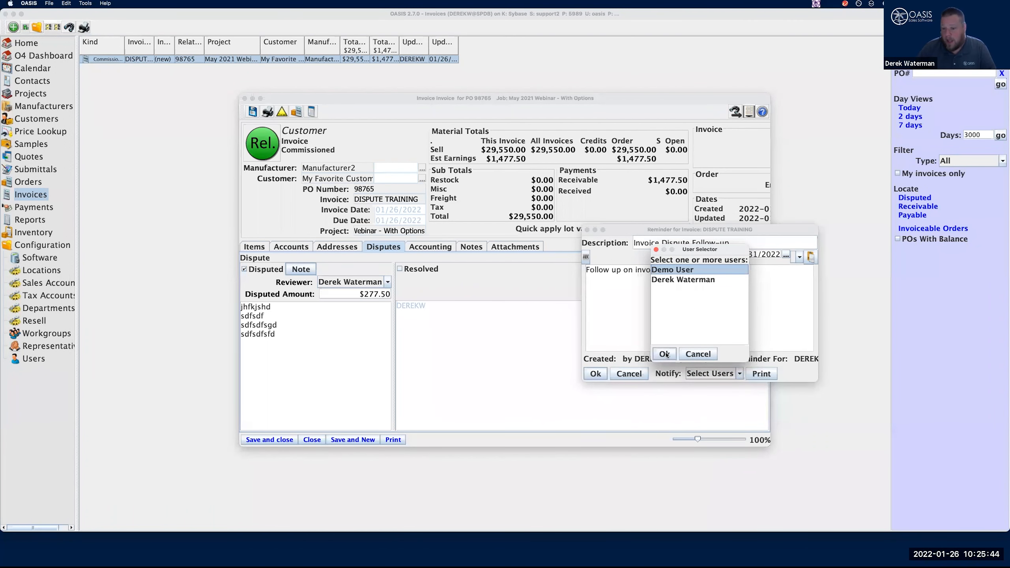
pyautogui.click(665, 354)
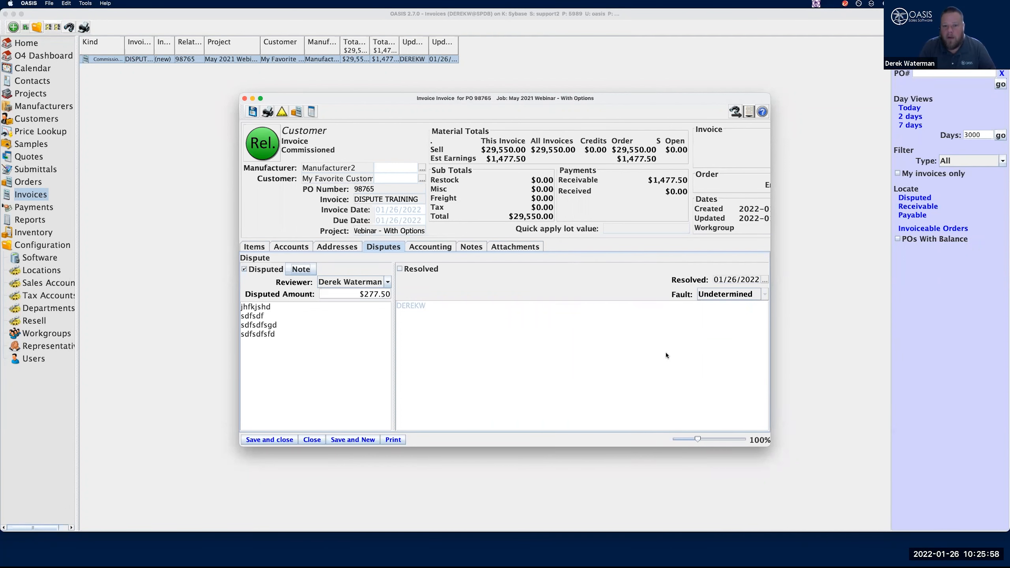
pyautogui.click(269, 440)
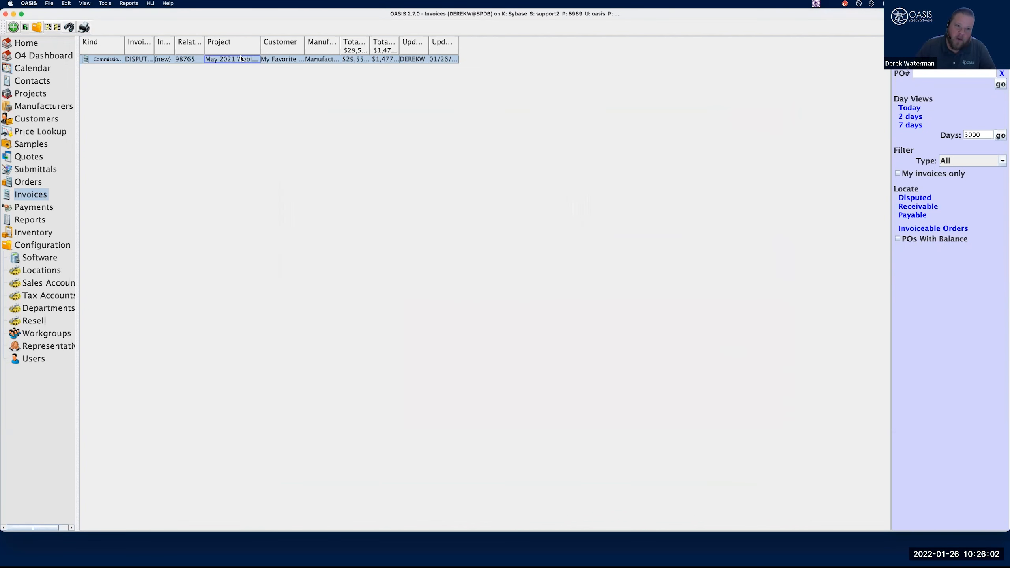
# Mark the dispute on the Dispute Training invoice as resolved with the date 01/31/2022
pyautogui.click(399, 247)
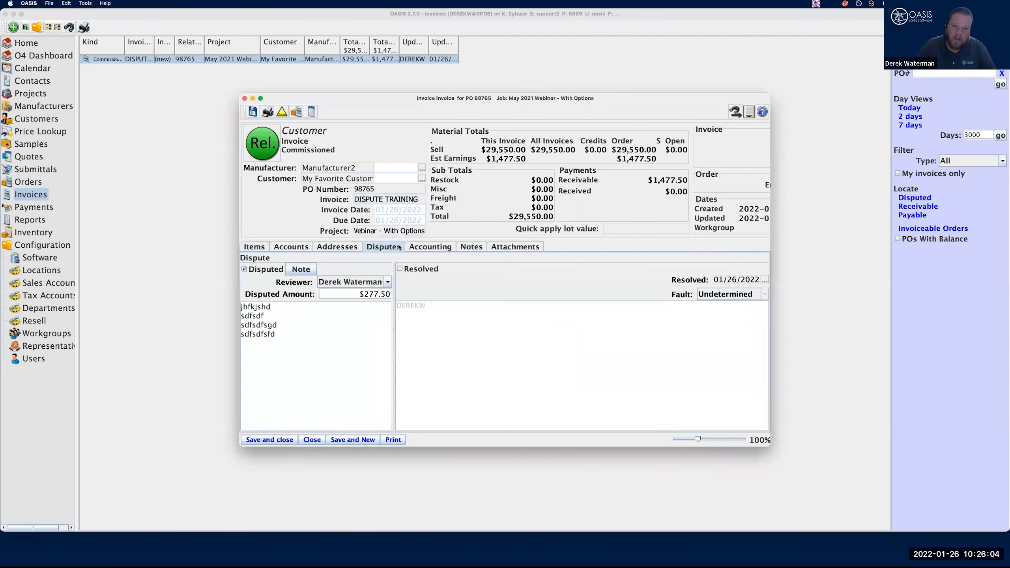
pyautogui.click(400, 270)
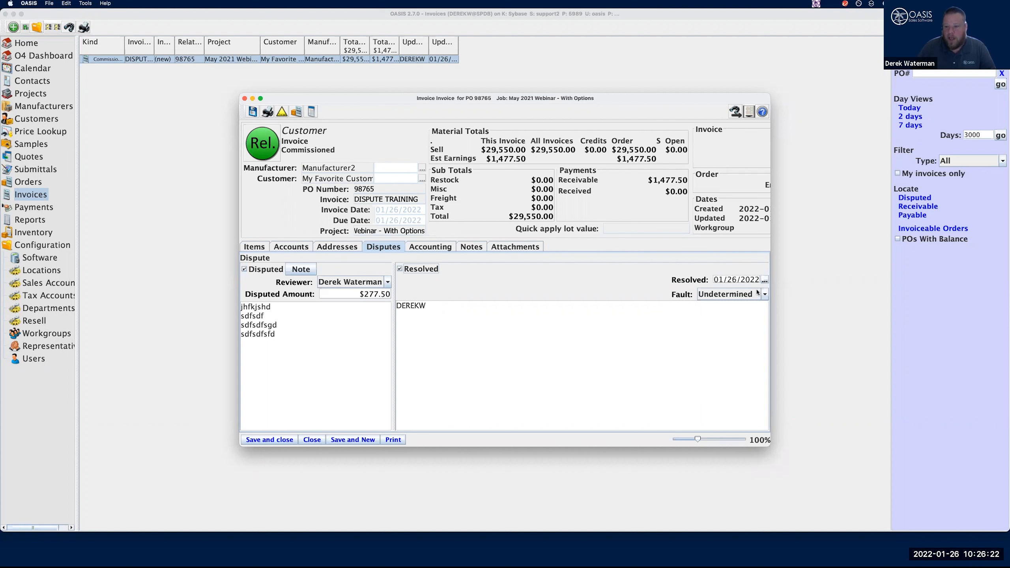
pyautogui.click(764, 280)
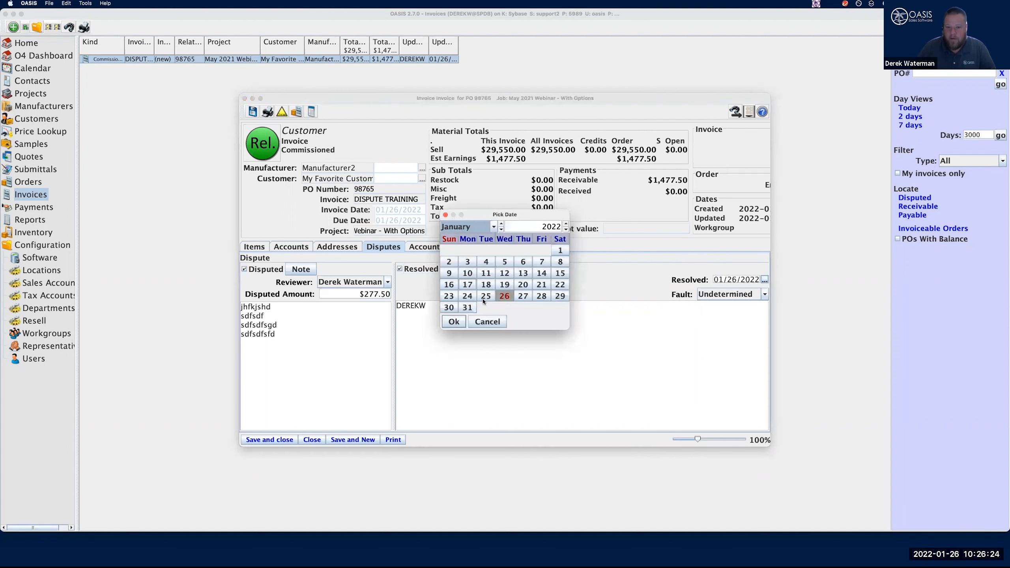
pyautogui.click(473, 305)
pyautogui.click(452, 323)
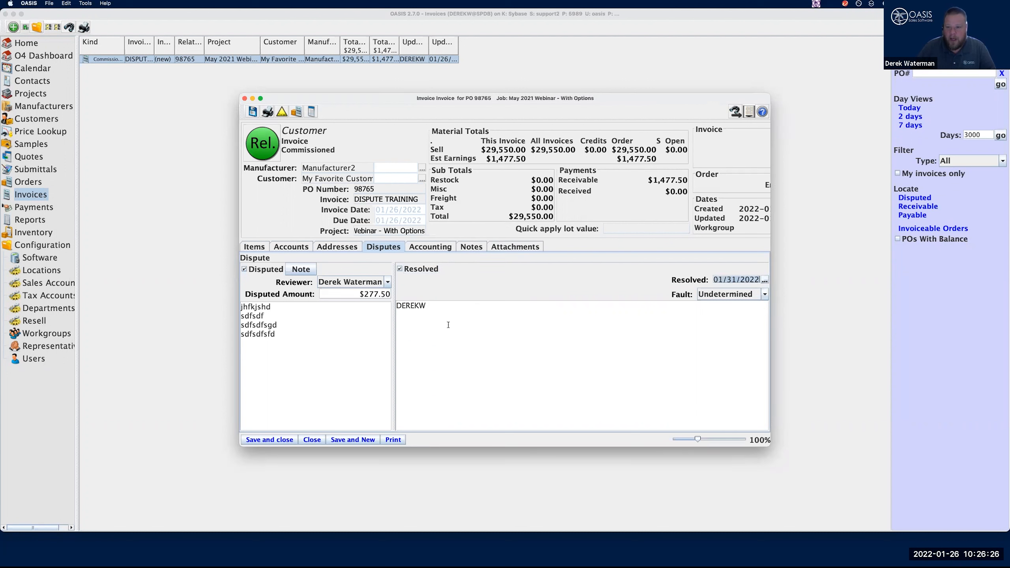
# Set the dispute's fault to CSR - Agency, add dsfsdfsdf to the resolution notes, and save and close the invoice
pyautogui.click(764, 296)
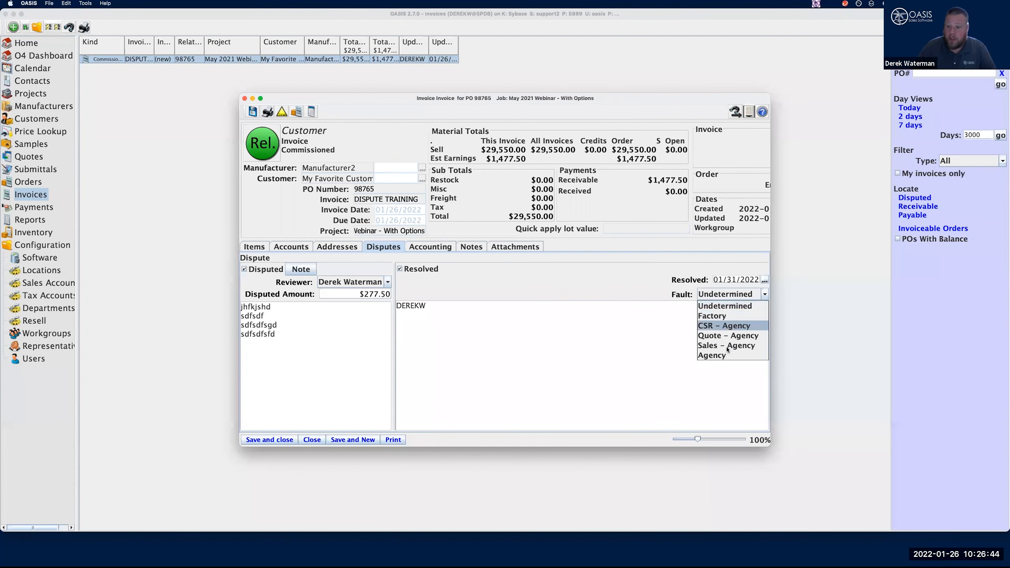
pyautogui.click(732, 327)
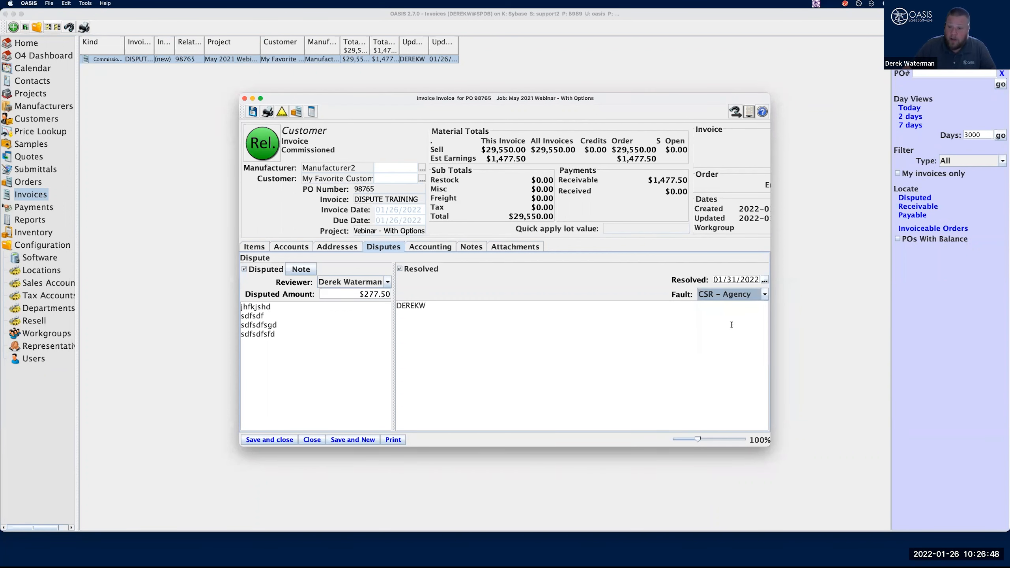
pyautogui.click(694, 399)
pyautogui.write('dsfsdfsdf')
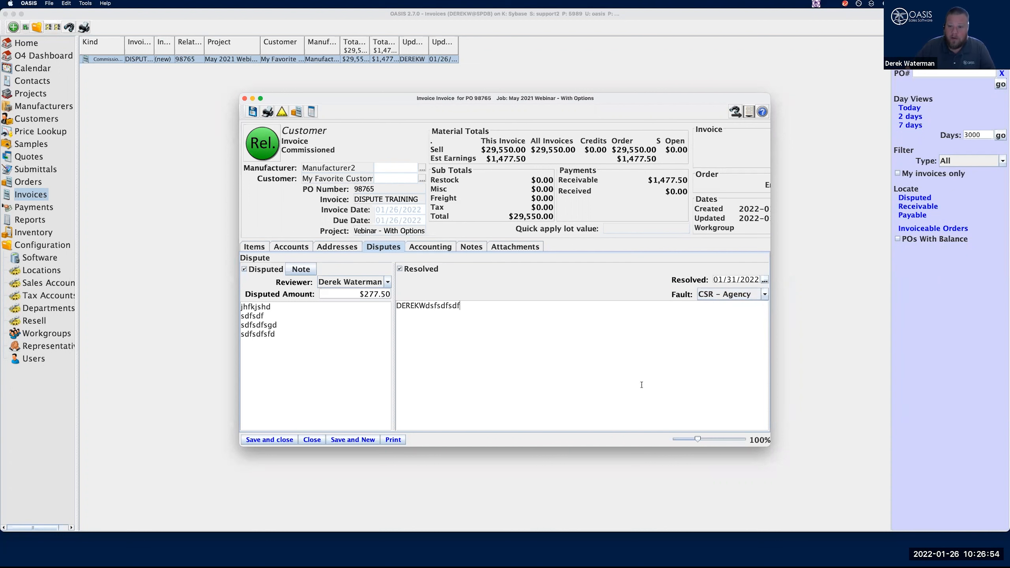
pyautogui.click(262, 440)
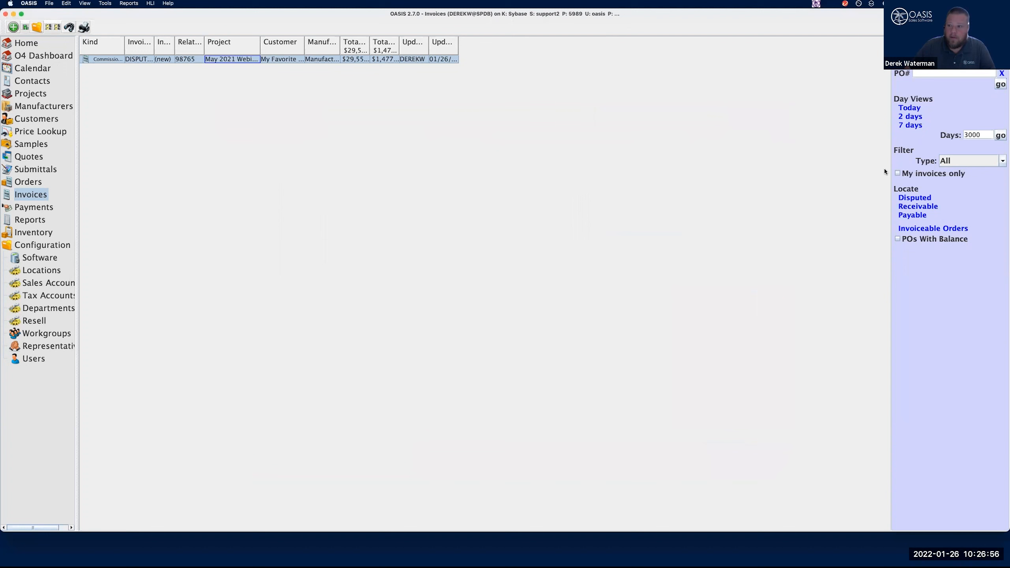
# Refresh the invoices view and locate the disputed invoices
pyautogui.click(31, 209)
pyautogui.click(31, 197)
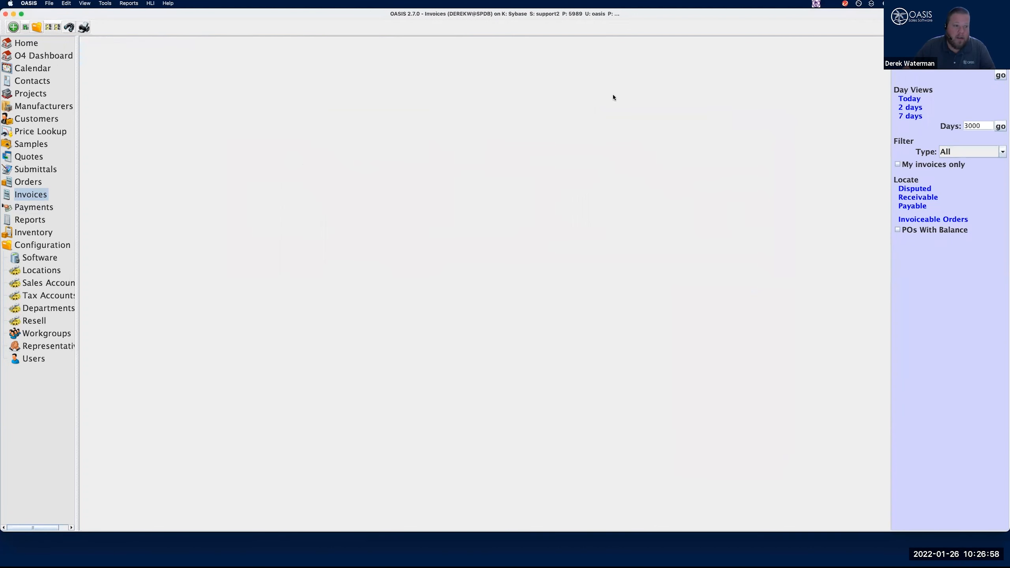
pyautogui.click(915, 188)
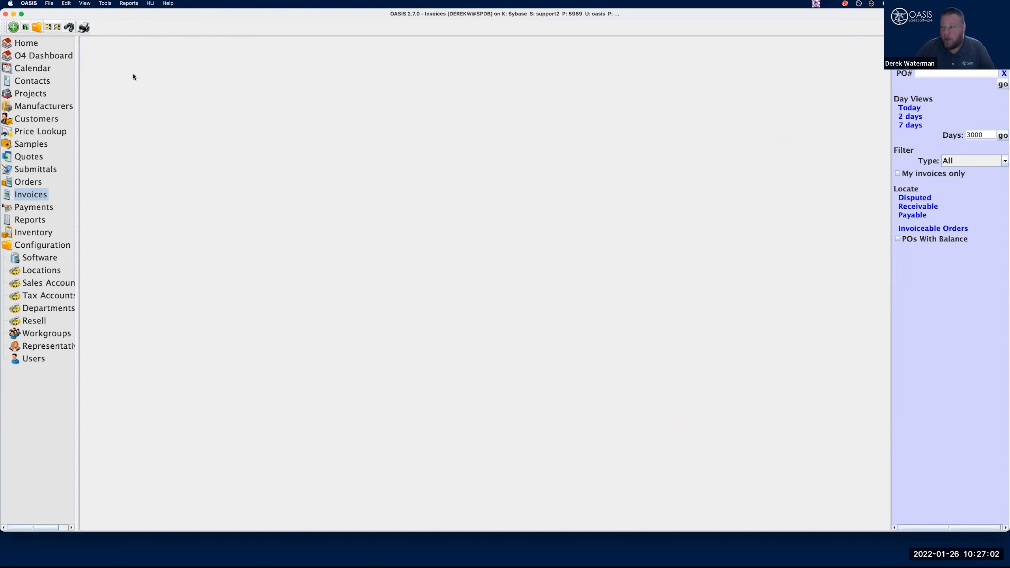
# List today's invoices, open the Dispute Training invoice to check its dispute resolution details, and close it
pyautogui.click(915, 109)
pyautogui.click(236, 60)
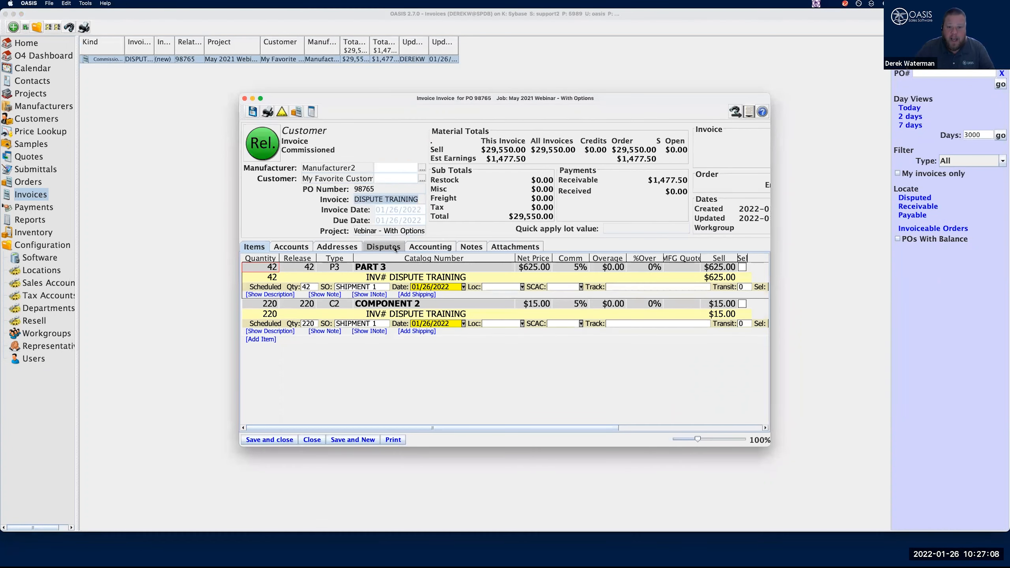
pyautogui.click(395, 248)
pyautogui.click(352, 248)
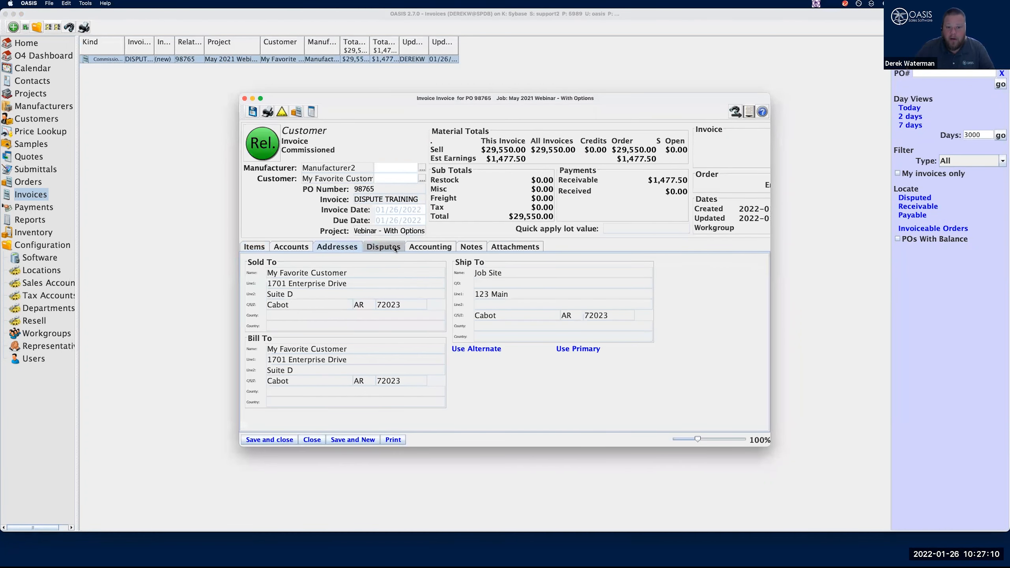
pyautogui.click(395, 248)
pyautogui.click(344, 247)
pyautogui.click(254, 247)
pyautogui.click(383, 248)
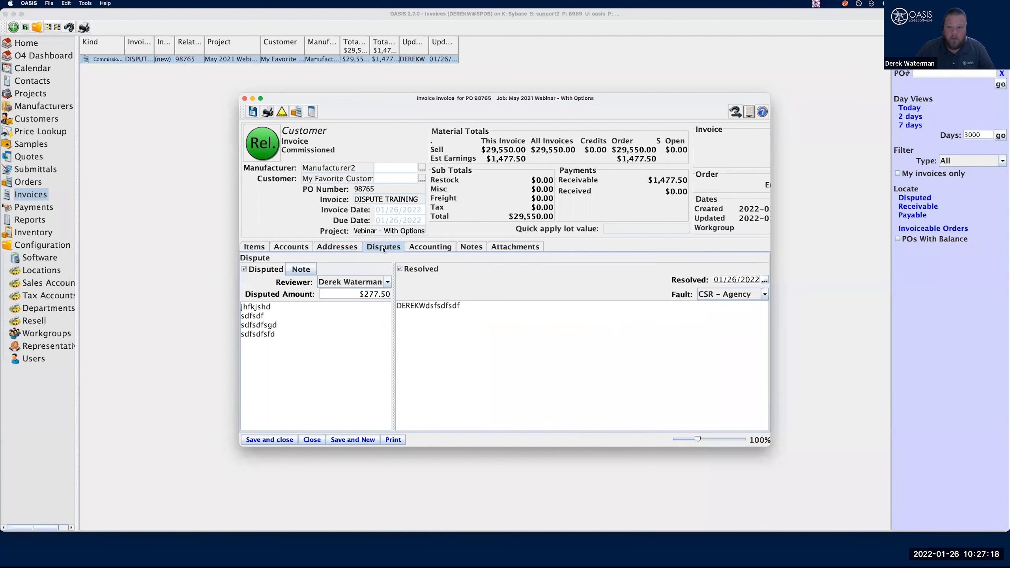
pyautogui.click(313, 439)
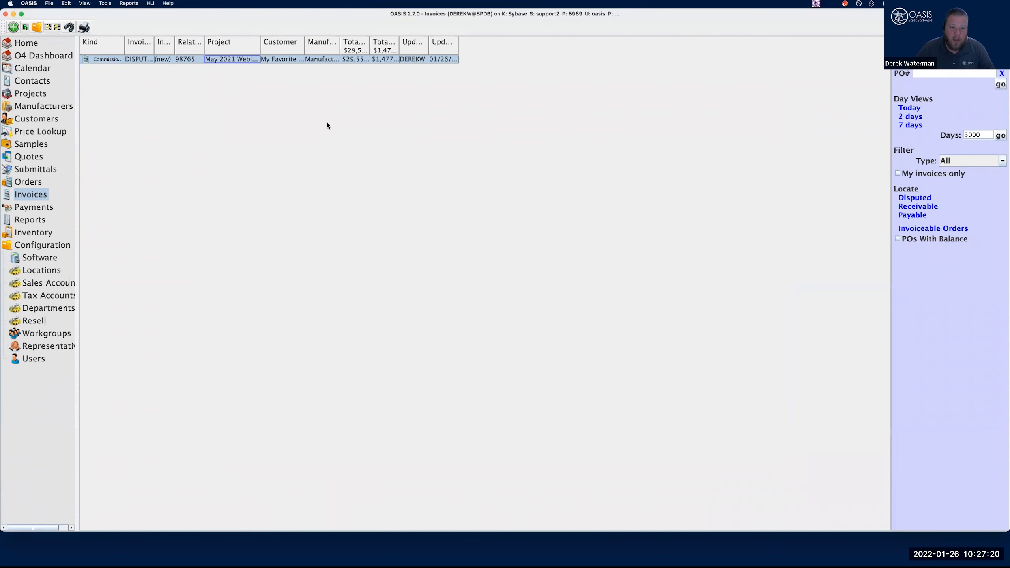
pyautogui.click(129, 4)
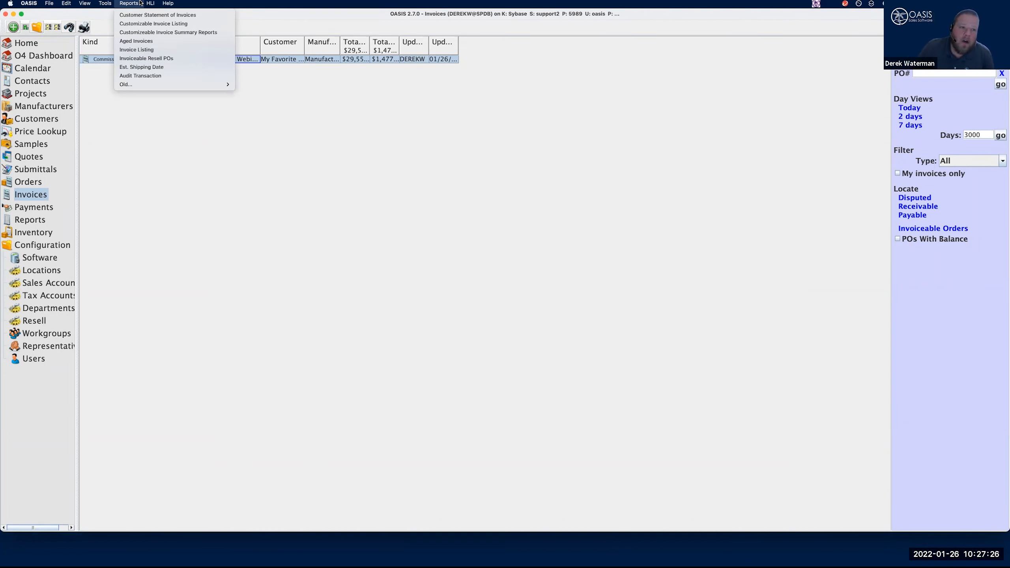
pyautogui.click(147, 23)
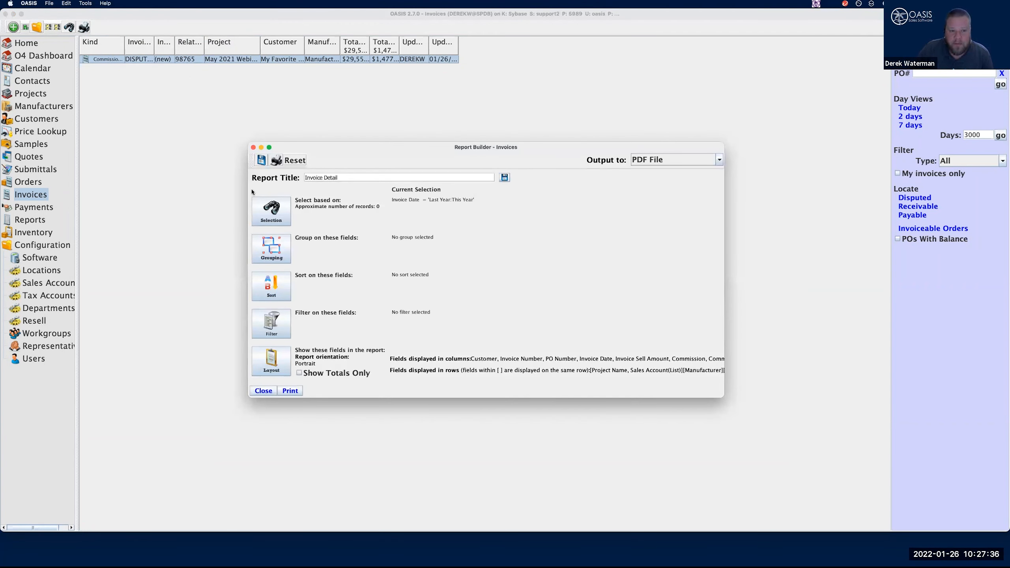
pyautogui.click(274, 210)
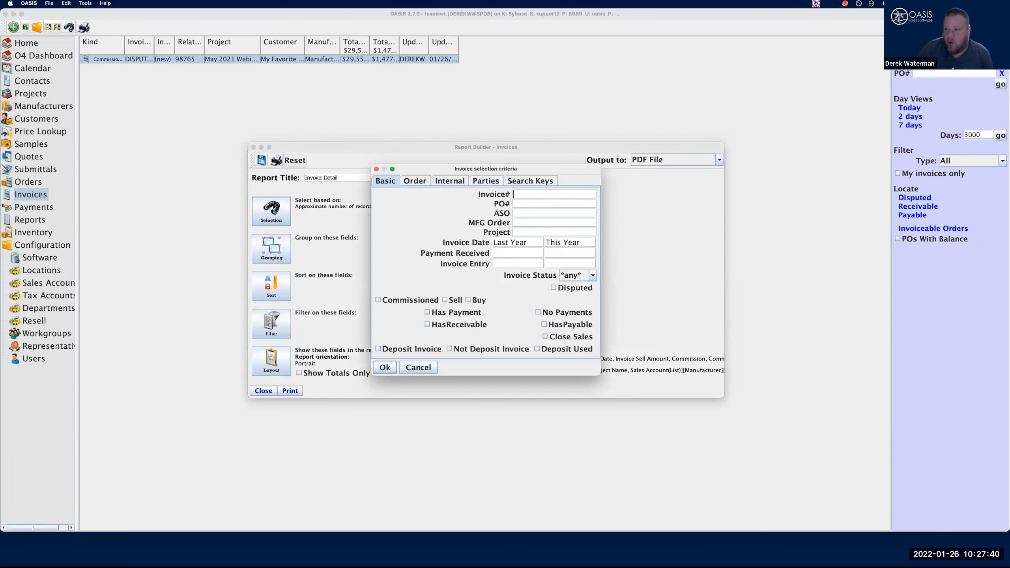
pyautogui.click(559, 289)
pyautogui.click(418, 367)
pyautogui.click(260, 393)
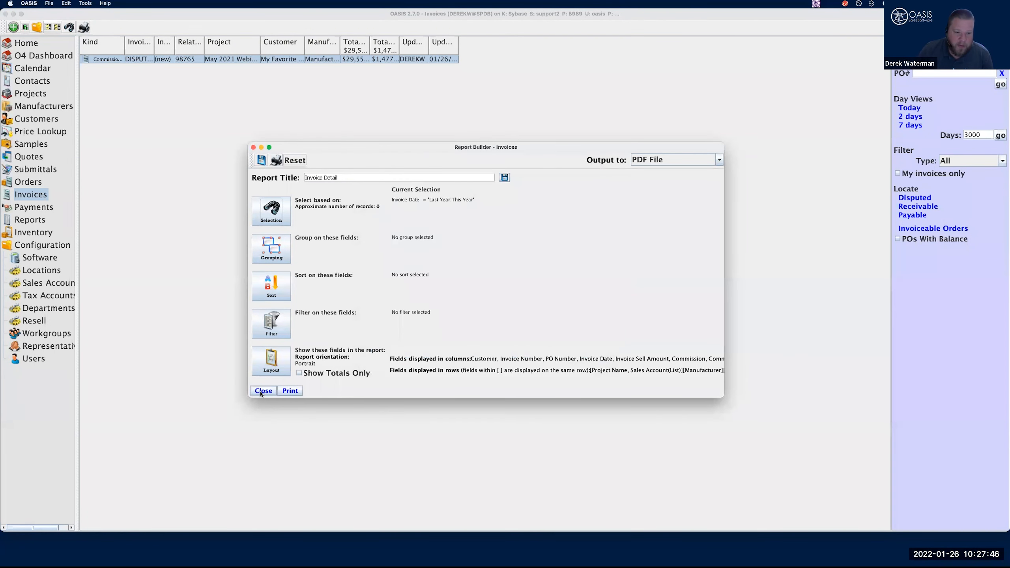
# Reopen the Dispute Training invoice, clear its resolved status, save and close it, and locate the disputed invoices
pyautogui.click(153, 61)
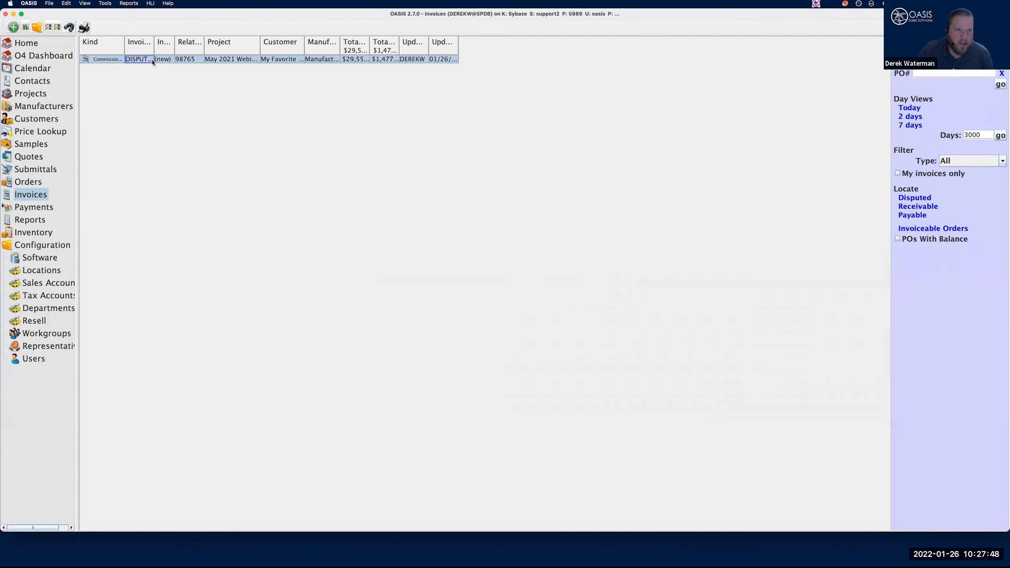
pyautogui.doubleClick(153, 61)
pyautogui.click(384, 247)
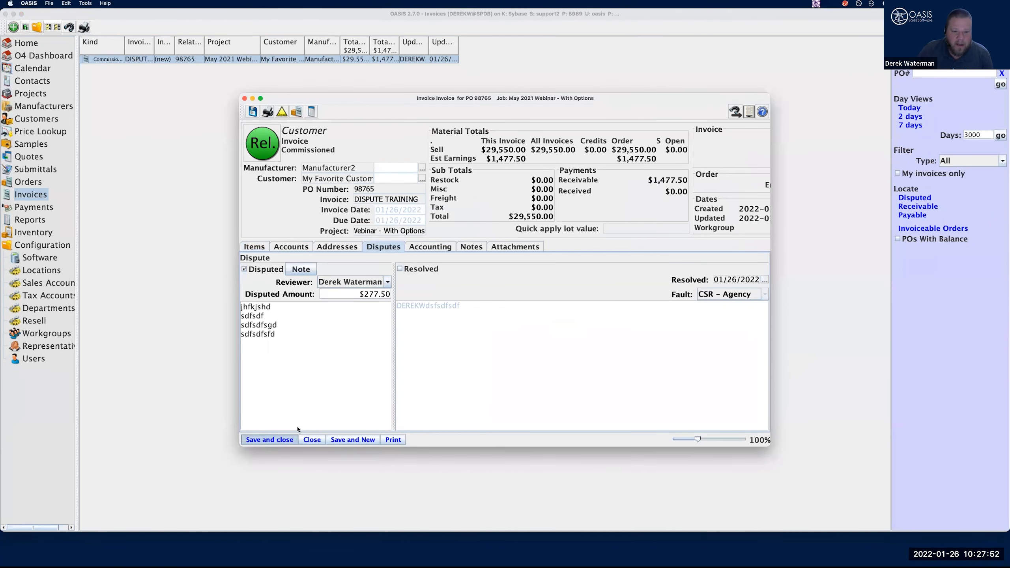
pyautogui.click(269, 439)
pyautogui.click(43, 211)
pyautogui.click(30, 197)
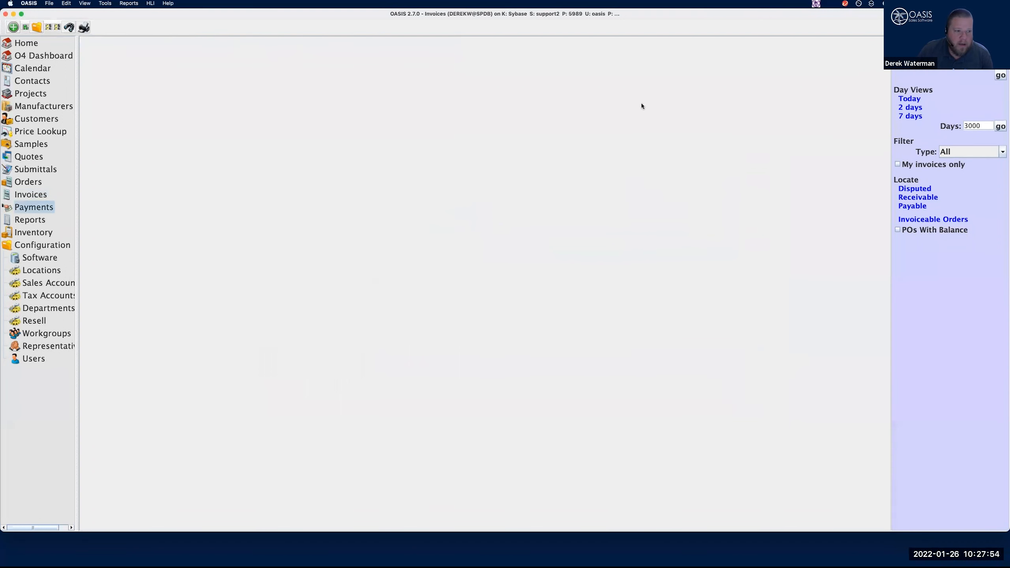
pyautogui.click(919, 190)
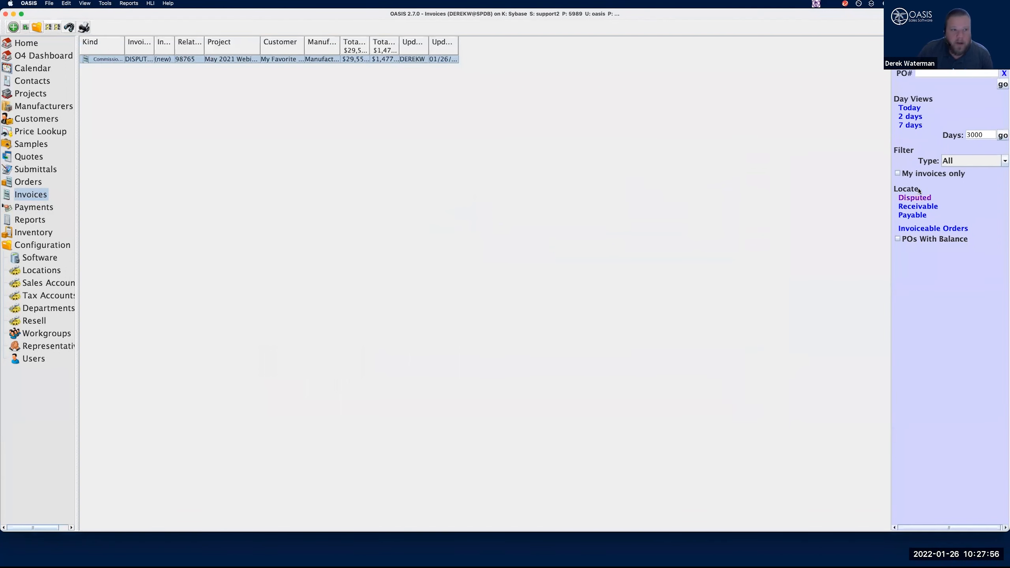
# Start a Customizable Invoice Listing report and restrict its selection criteria to disputed invoices
pyautogui.click(125, 3)
pyautogui.click(135, 24)
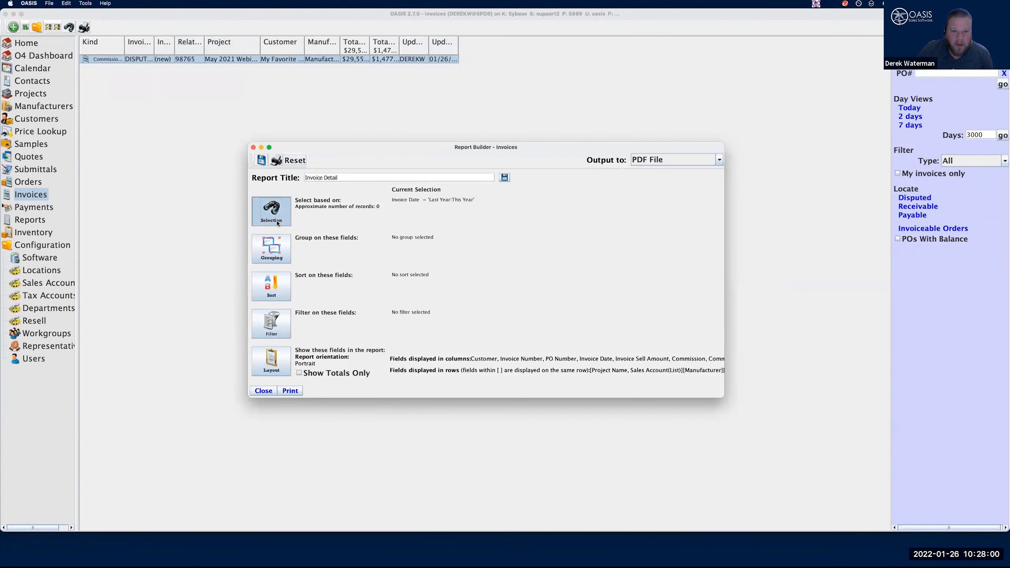
pyautogui.click(553, 288)
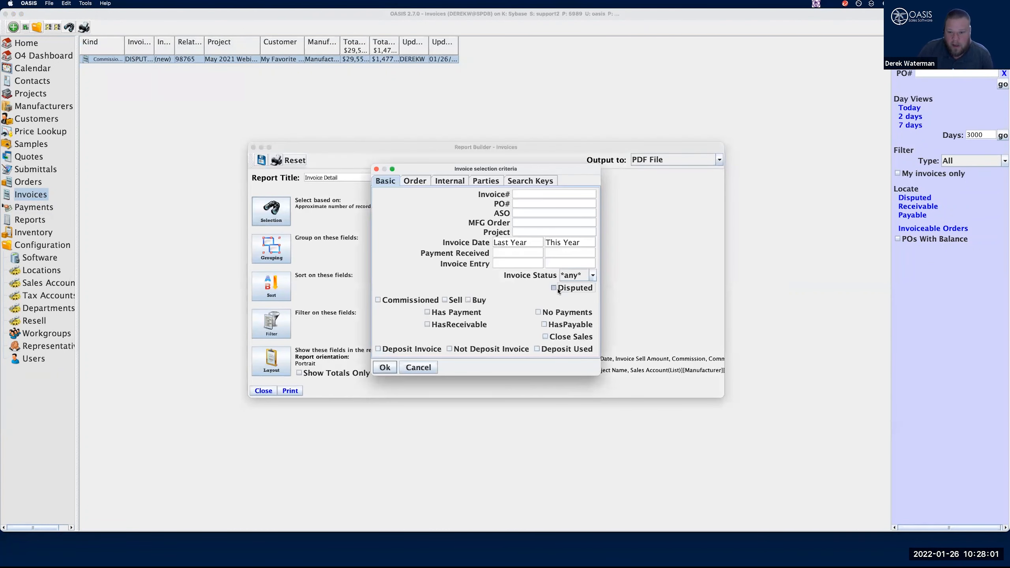
pyautogui.click(385, 368)
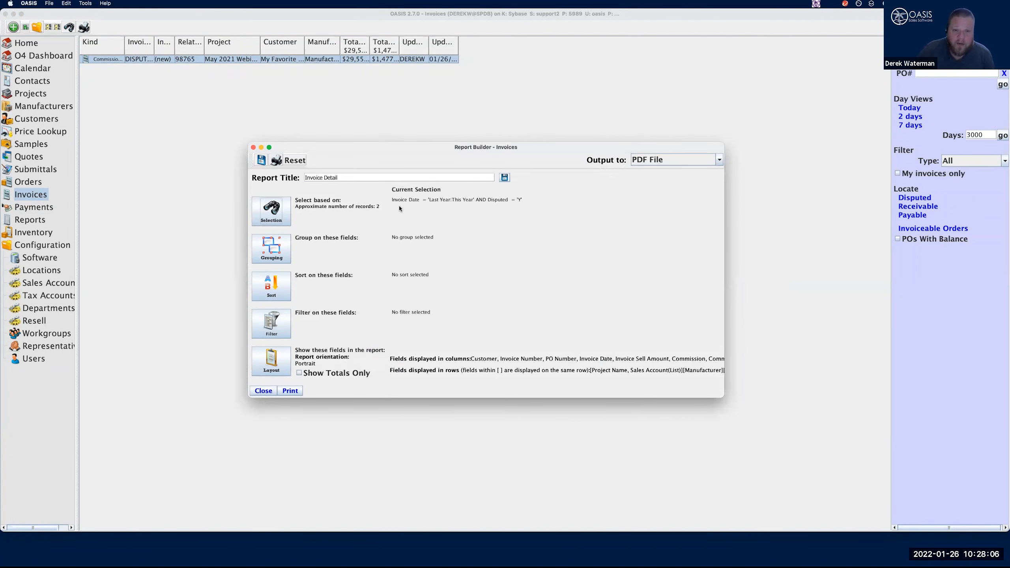
# Open the report layout and add the Disputed field to the displayed columns
pyautogui.click(272, 362)
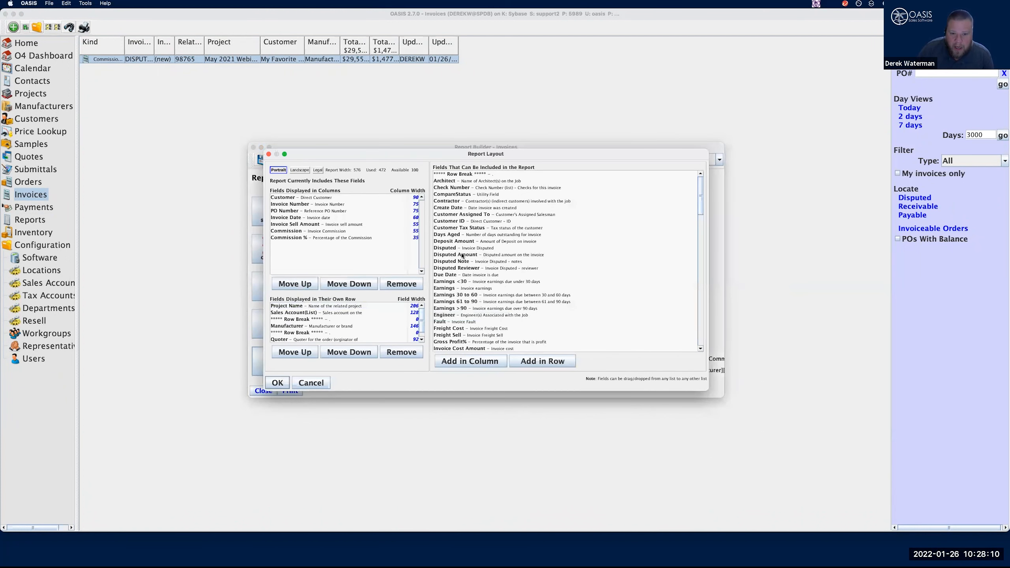
pyautogui.click(463, 255)
pyautogui.click(464, 249)
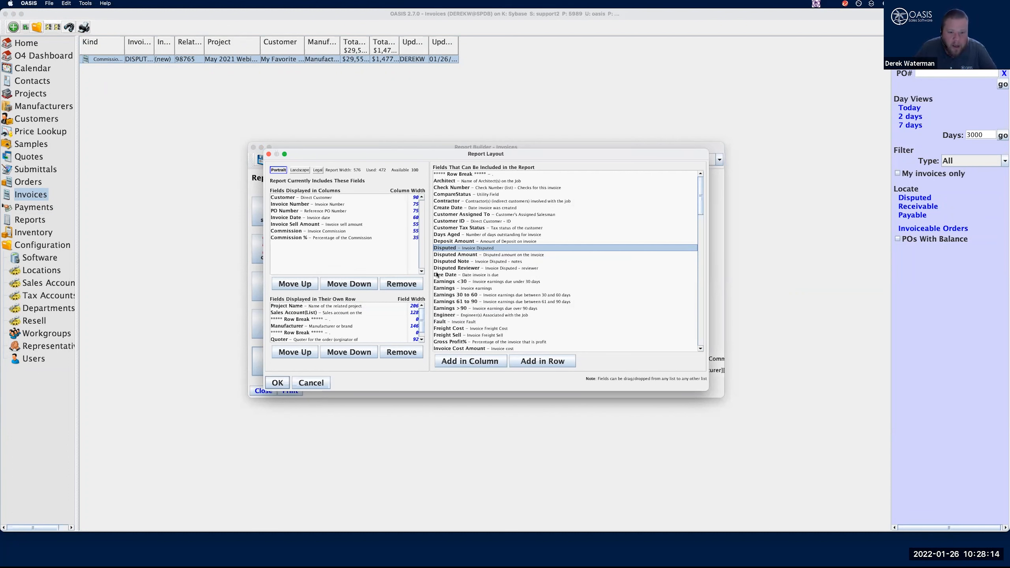
pyautogui.moveTo(458, 249); pyautogui.dragTo(338, 247)
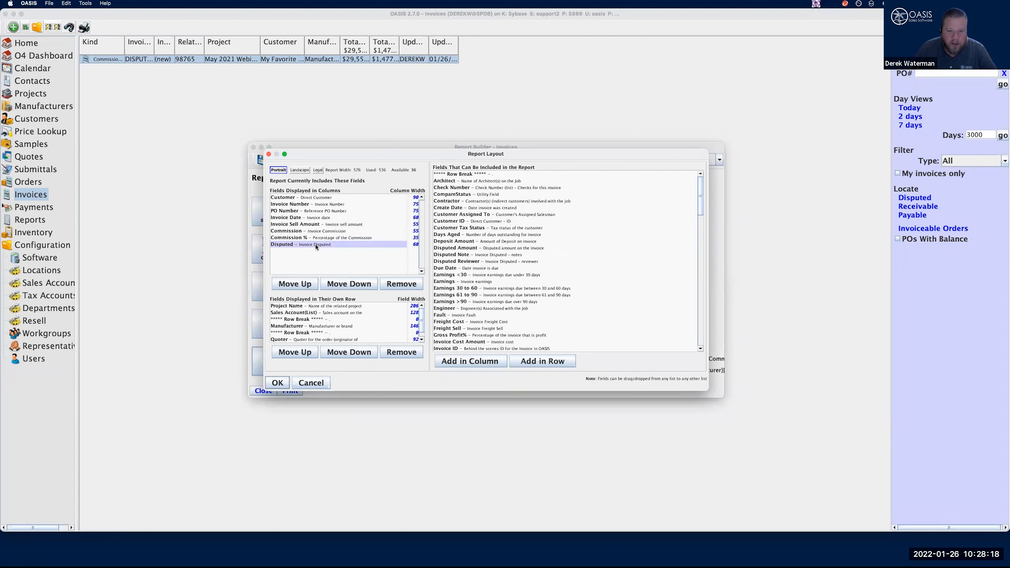
# Remove all the fields displayed in their own row from the report layout
pyautogui.click(343, 307)
pyautogui.click(344, 308)
pyautogui.scroll(-2, 362, 327)
pyautogui.keyDown('shift'); pyautogui.click(311, 341); pyautogui.keyUp('shift')
pyautogui.click(409, 353)
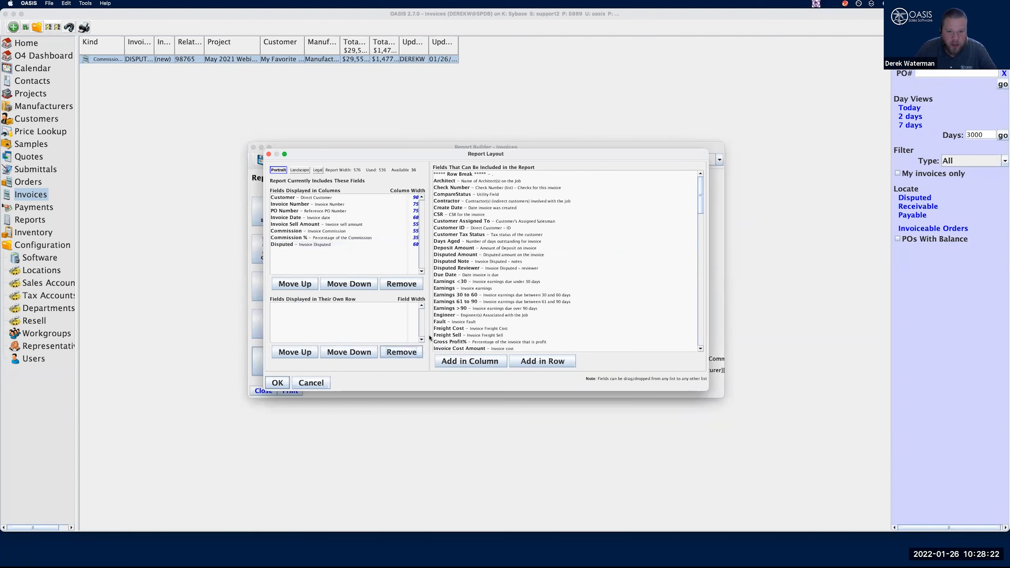
# Add Disputed Note and Disputed Reviewer as row fields and Disputed Amount as a column, leaving out Deposit Amount
pyautogui.click(452, 249)
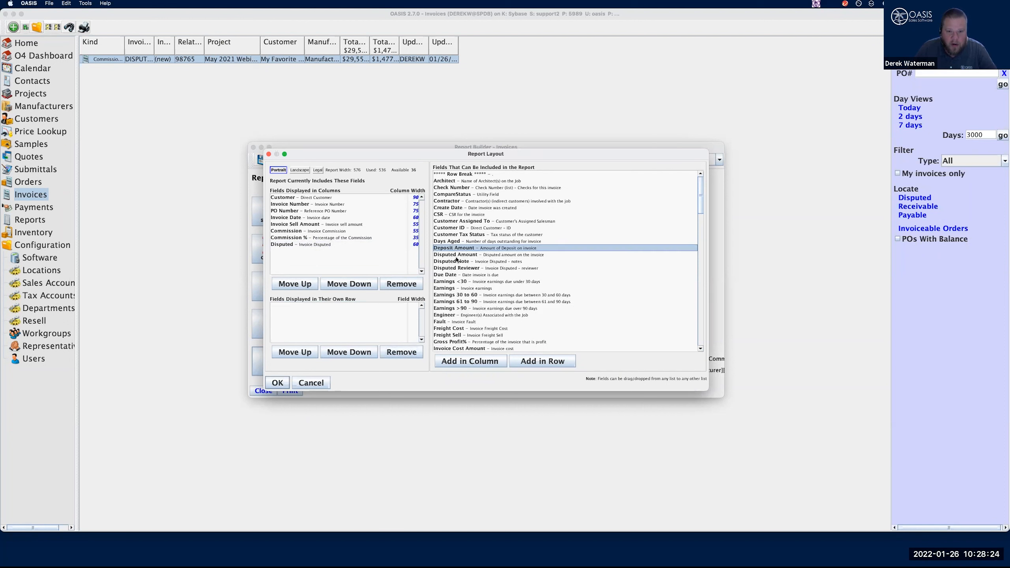
pyautogui.keyDown('shift'); pyautogui.click(451, 269); pyautogui.keyUp('shift')
pyautogui.moveTo(480, 251); pyautogui.dragTo(354, 312)
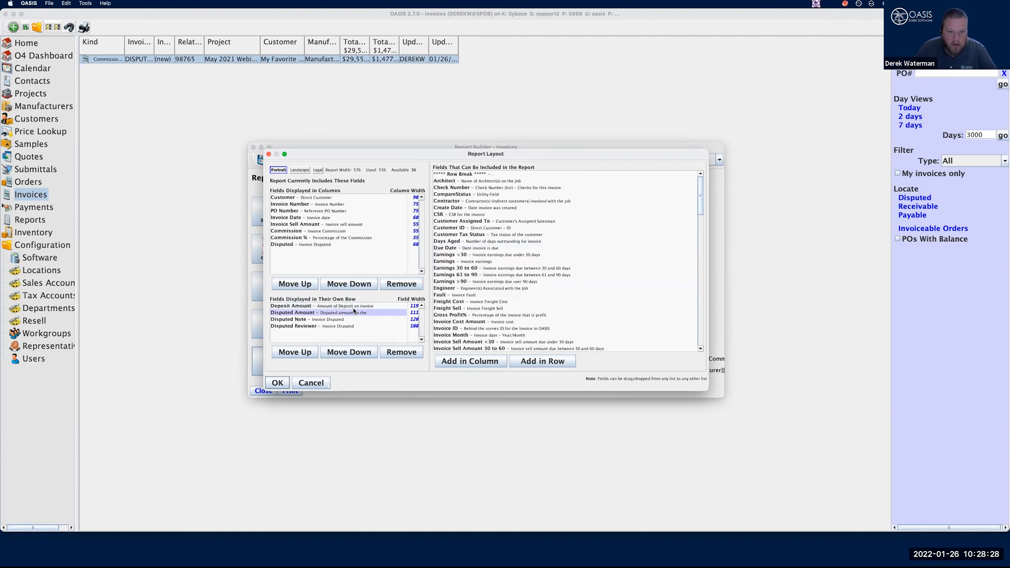
pyautogui.click(298, 305)
pyautogui.click(402, 352)
pyautogui.moveTo(299, 307); pyautogui.dragTo(317, 258)
# Remove the Commission % field from the report's columns
pyautogui.click(285, 246)
pyautogui.click(285, 238)
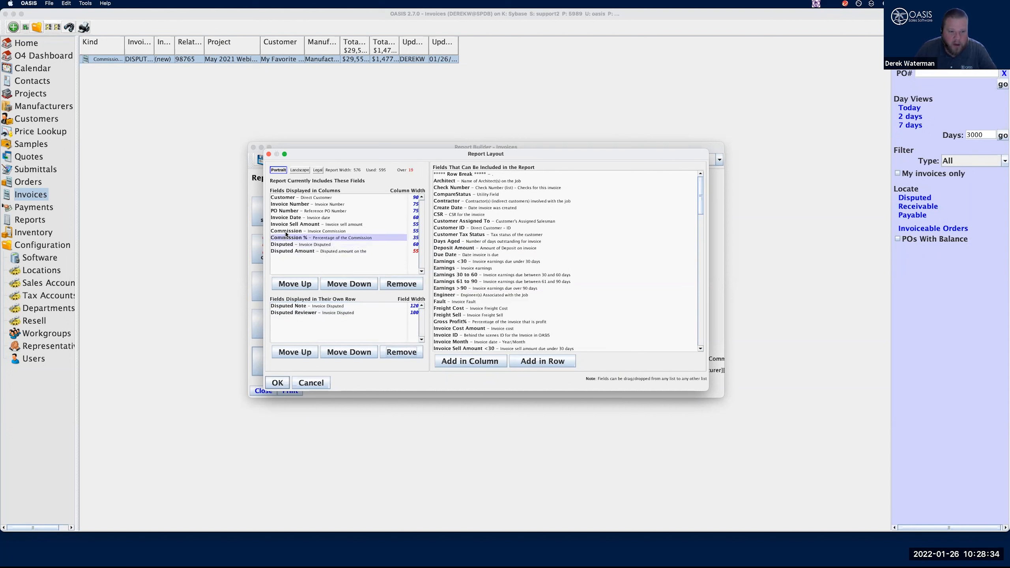
pyautogui.click(289, 225)
pyautogui.click(290, 218)
pyautogui.click(285, 245)
pyautogui.click(287, 238)
pyautogui.click(402, 284)
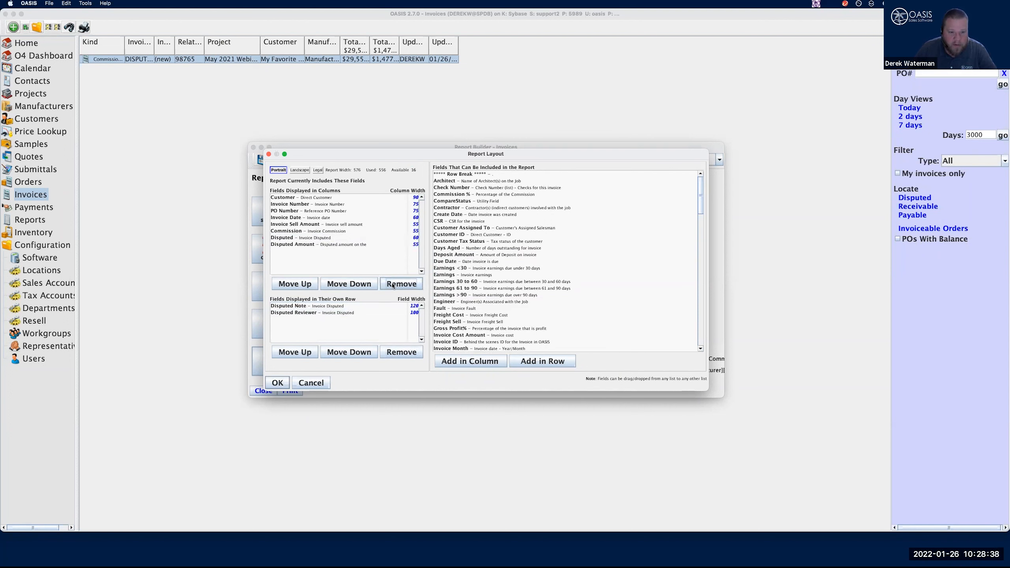
# Accept the report layout and save the Invoice Detail report as Untitled.pdf
pyautogui.click(278, 382)
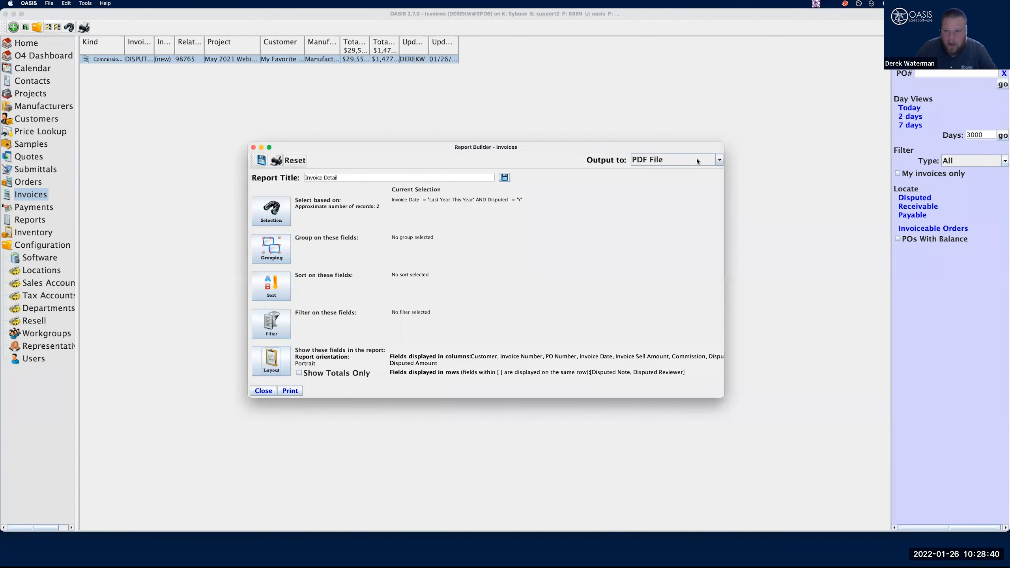
pyautogui.click(290, 391)
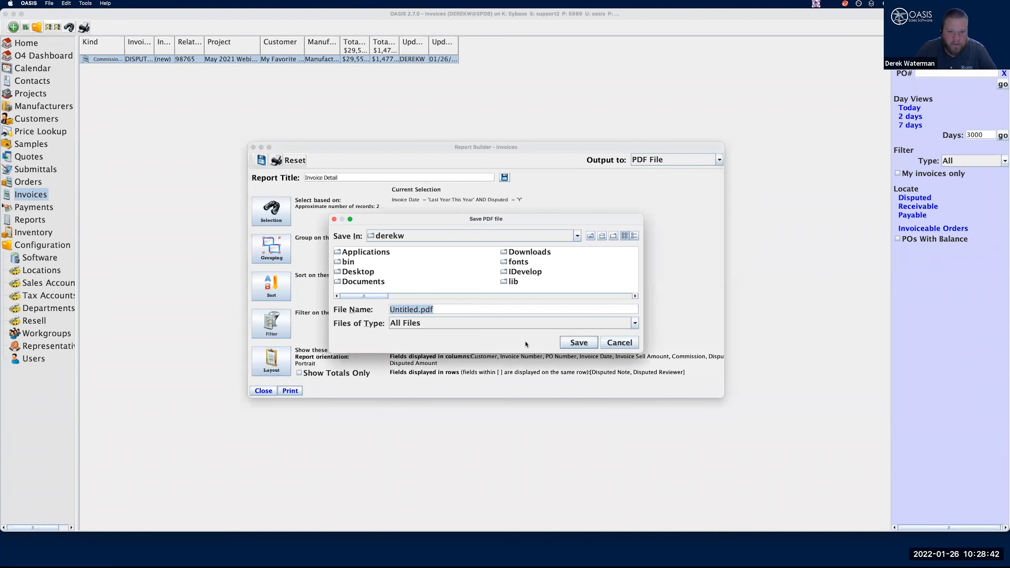
pyautogui.click(583, 343)
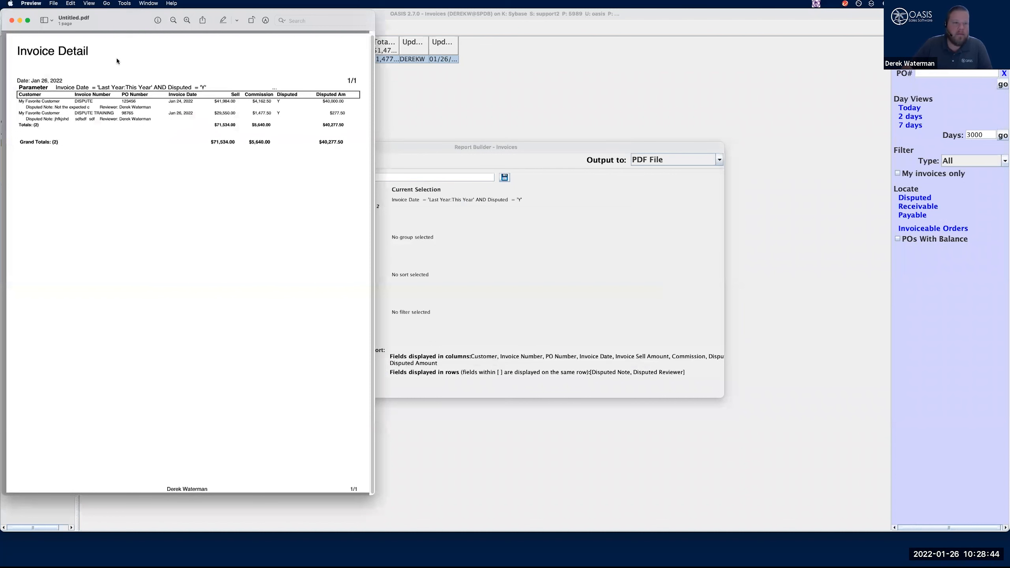
# Examine the disputed invoice lines and totals in an enlarged PDF window, and close the PDF and the report builder
pyautogui.click(188, 21)
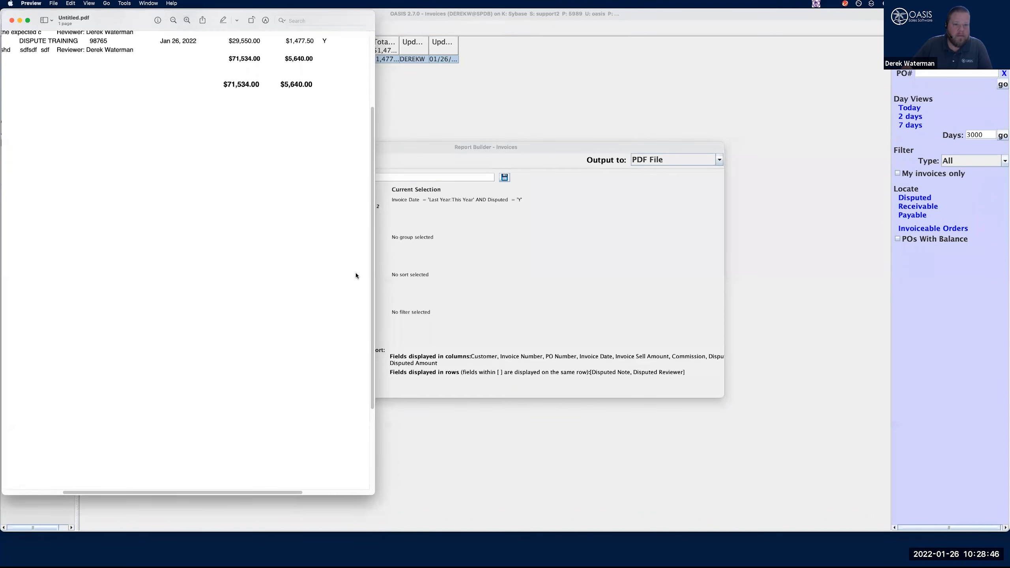
pyautogui.moveTo(373, 275); pyautogui.dragTo(803, 355)
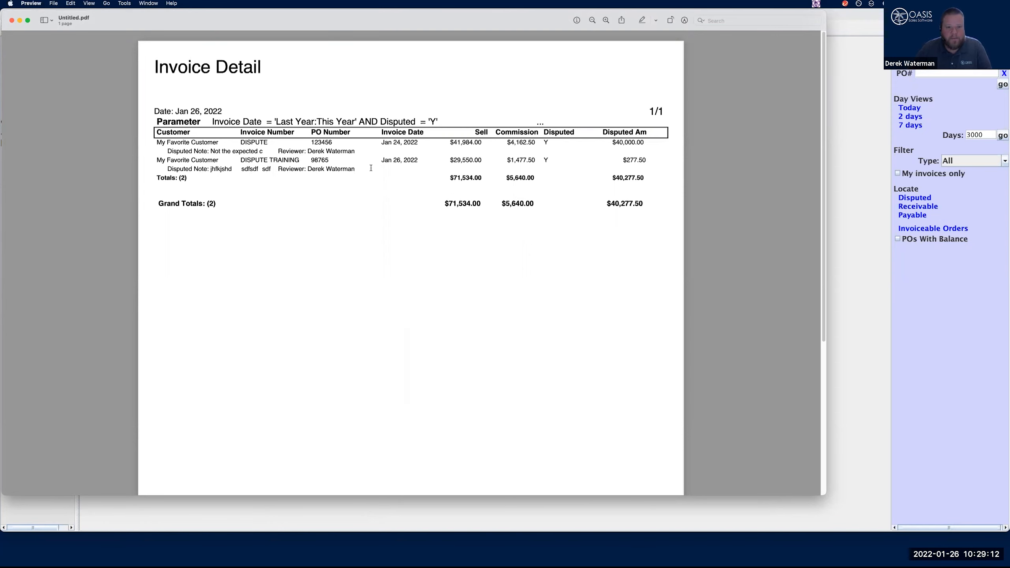
pyautogui.click(11, 21)
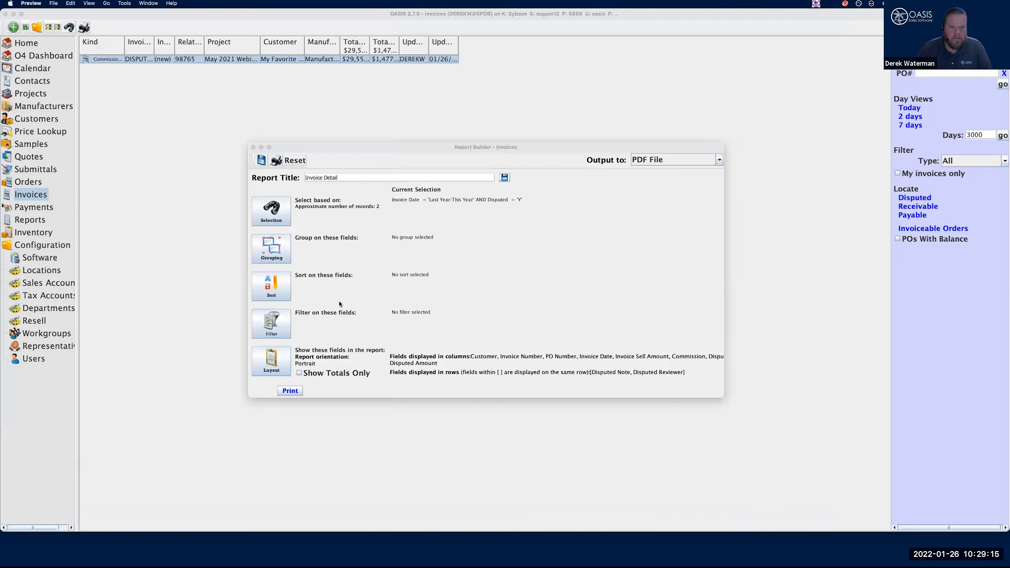
pyautogui.click(252, 147)
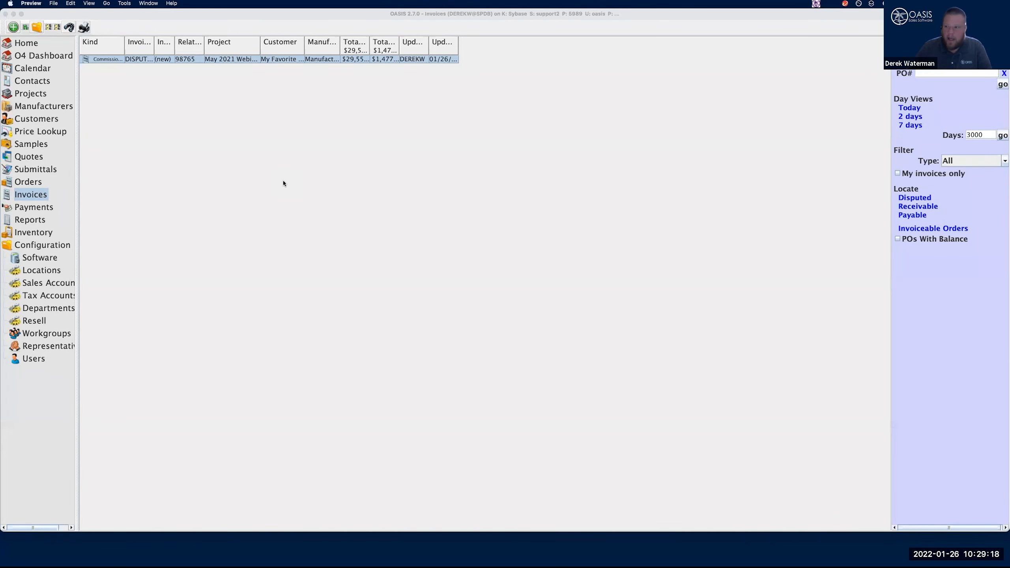